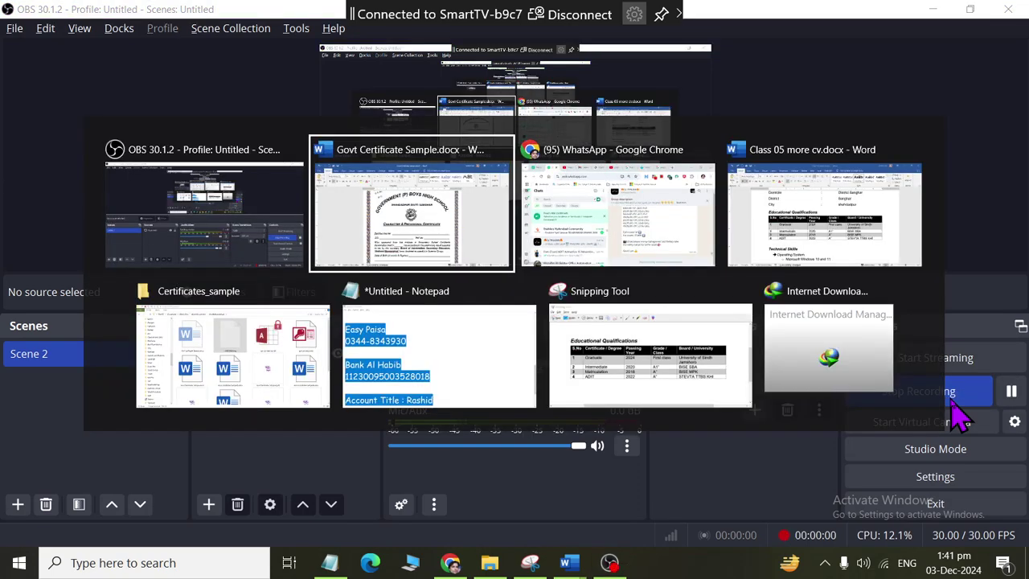
- Open the Selection Pane to list all objects on the certificate page
{"action": "scroll", "coordinate": [556, 272], "scroll_direction": "up", "scroll_amount": 1}
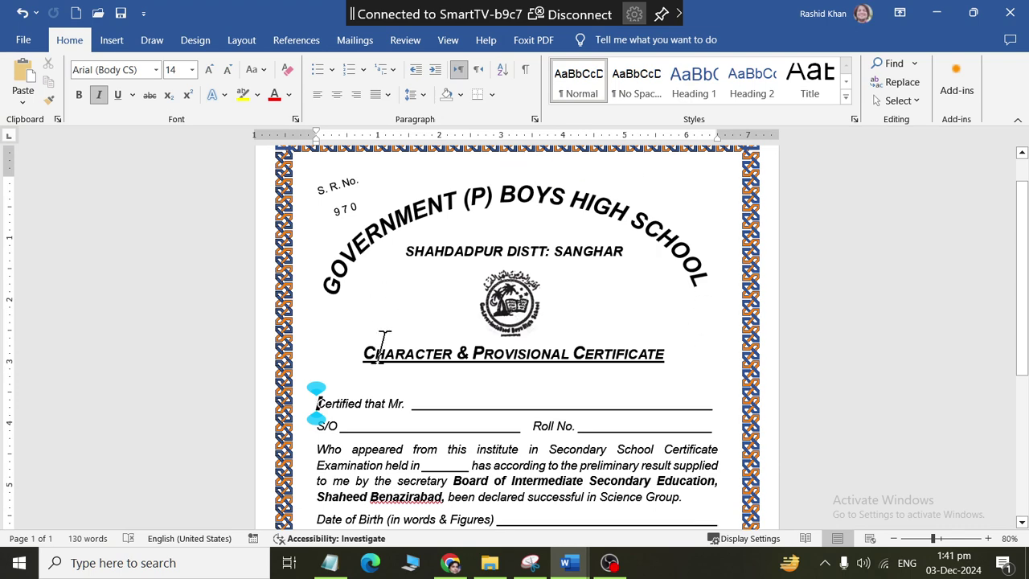
{"action": "triple_click", "coordinate": [491, 404]}
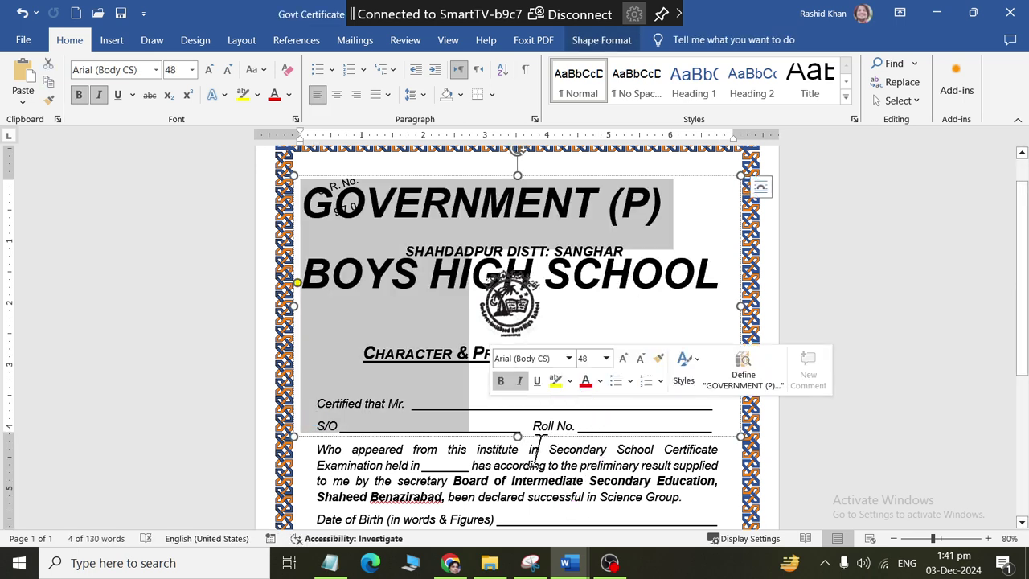
{"action": "left_click", "coordinate": [538, 450]}
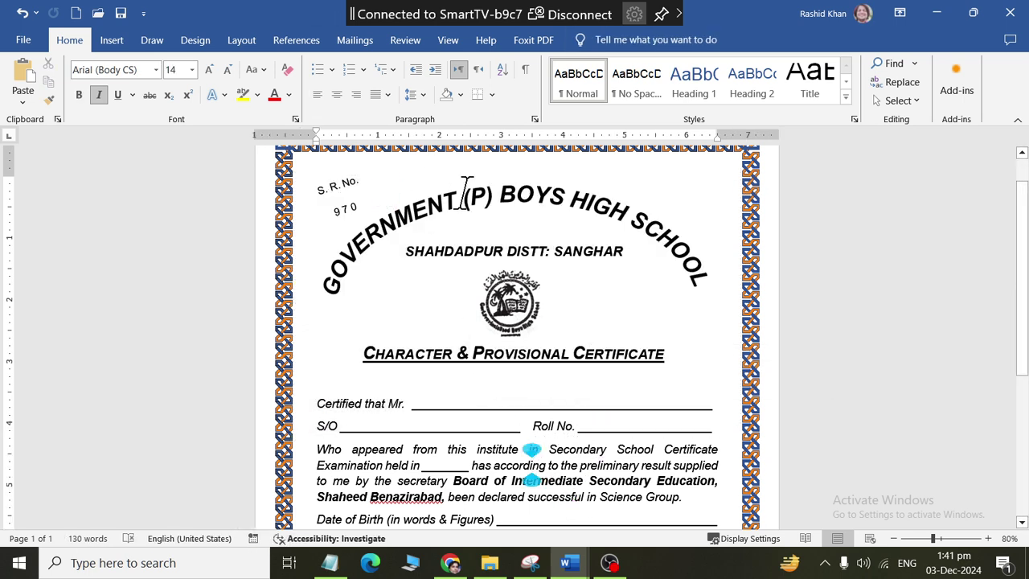
{"action": "left_click", "coordinate": [897, 101]}
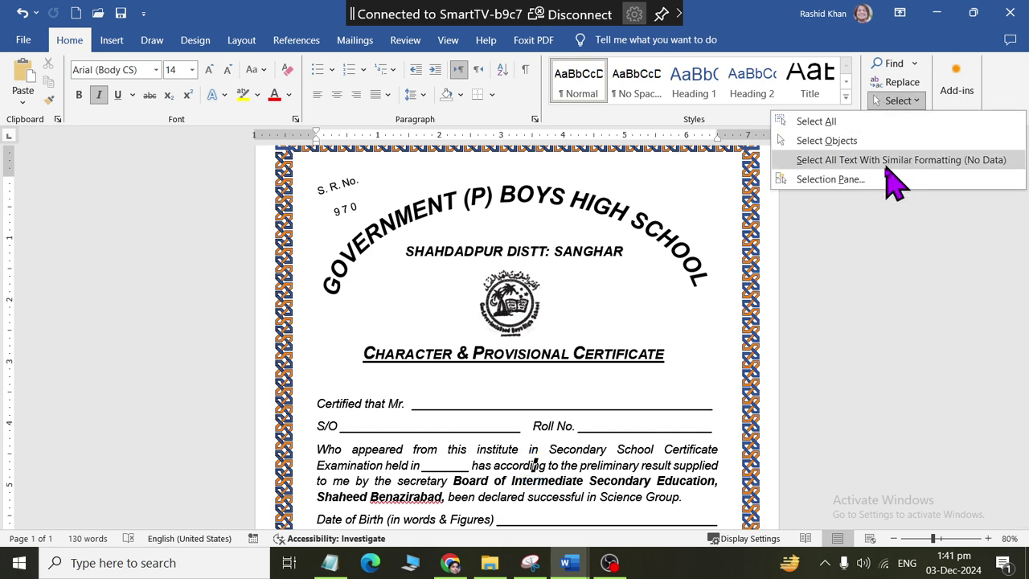
{"action": "left_click", "coordinate": [888, 161]}
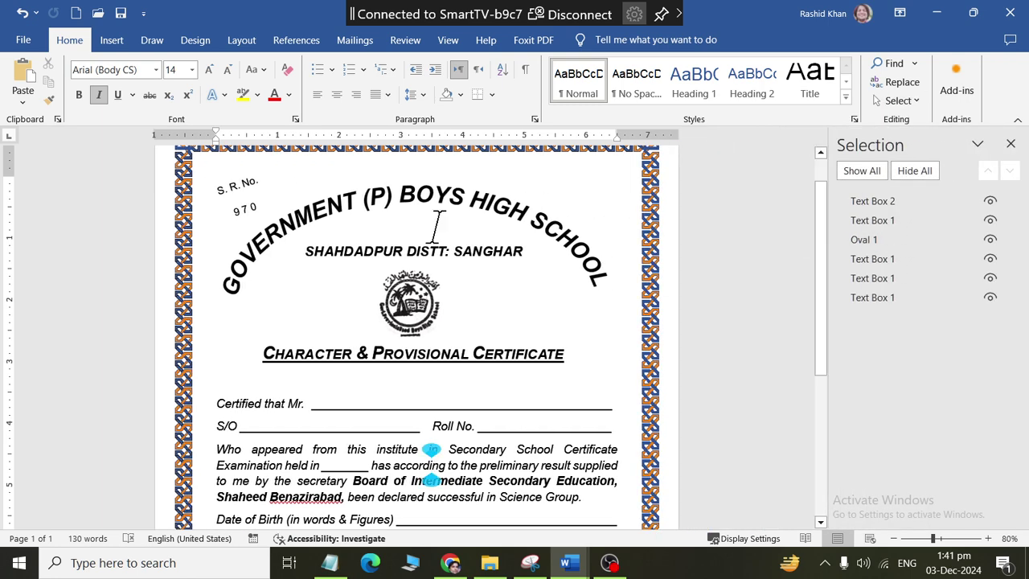
- Hide the curved GOVERNMENT (P) BOYS HIGH SCHOOL WordArt title, Text Box 1
{"action": "left_click", "coordinate": [341, 205]}
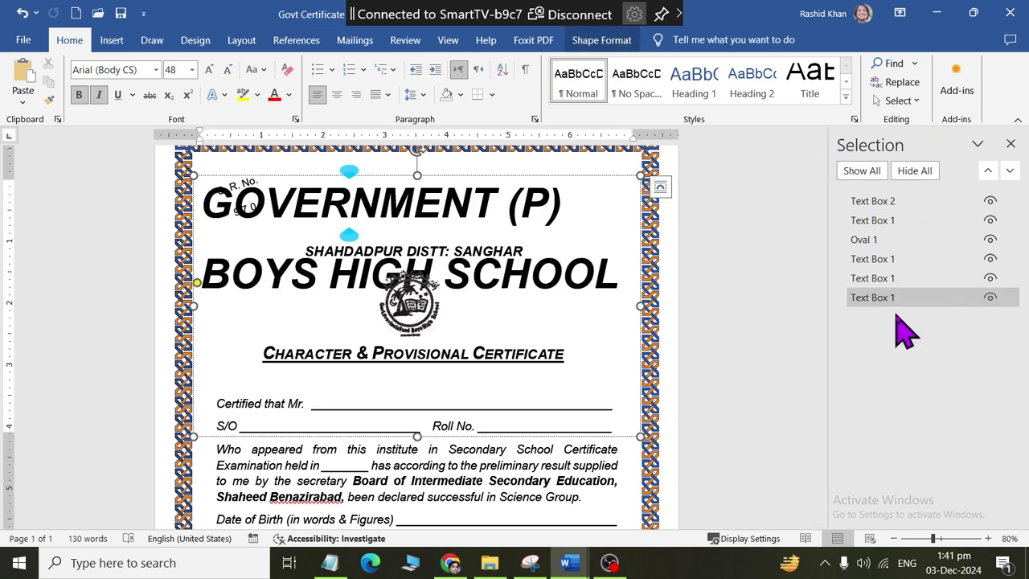
{"action": "left_click", "coordinate": [990, 297]}
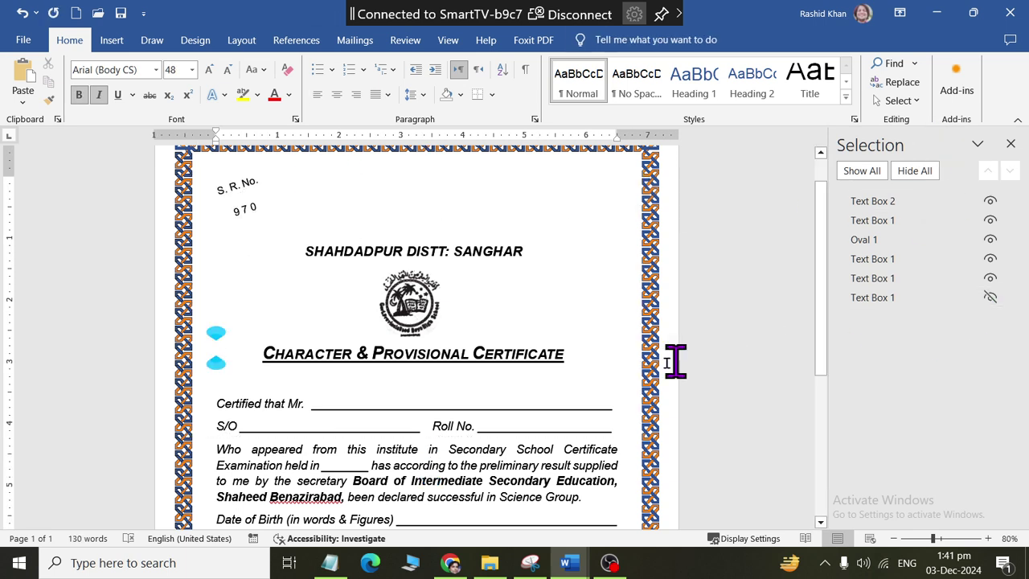
{"action": "left_click", "coordinate": [990, 297]}
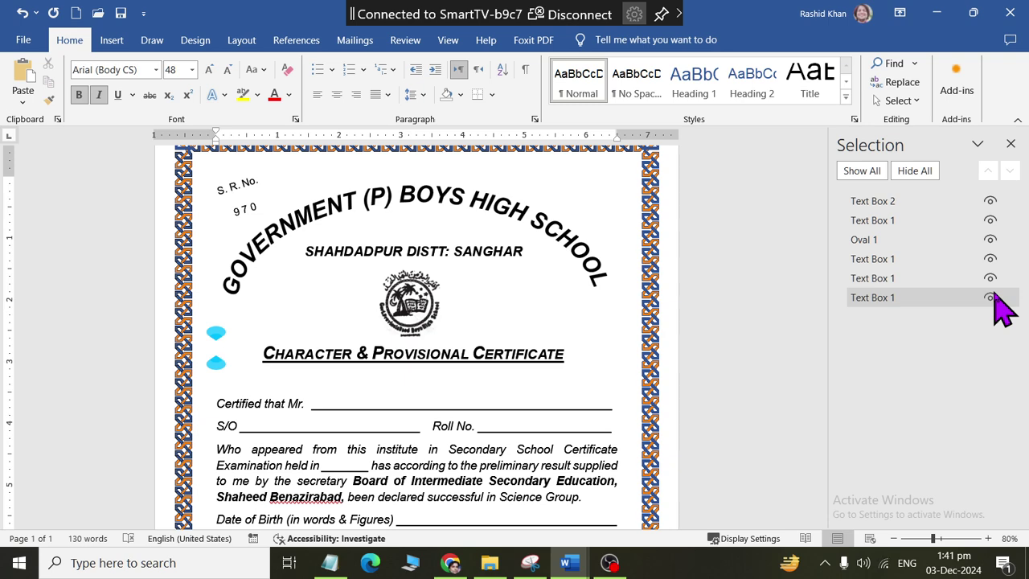
{"action": "left_click", "coordinate": [991, 297]}
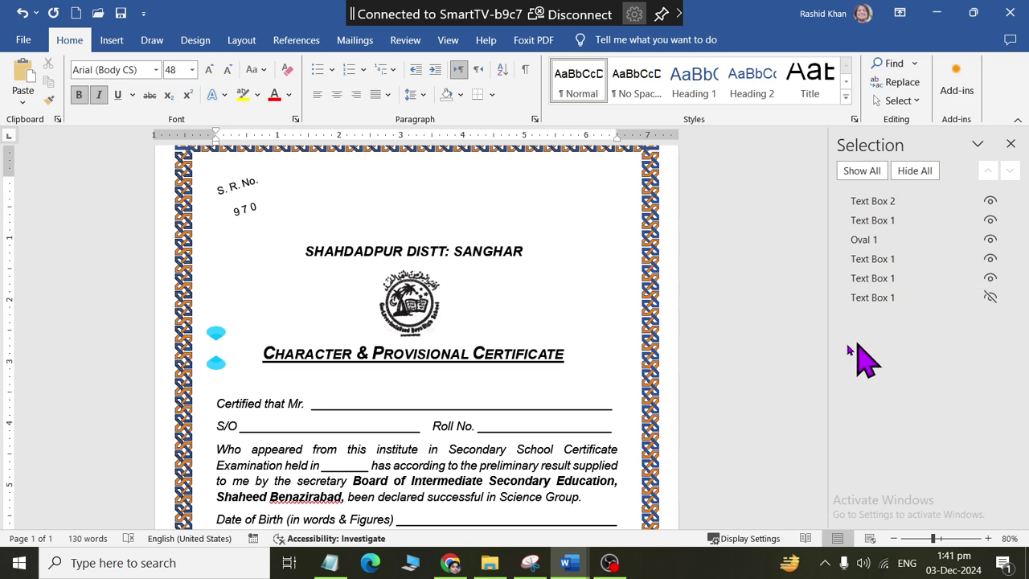
{"action": "left_click", "coordinate": [772, 310]}
{"action": "scroll", "coordinate": [447, 394], "scroll_direction": "up", "scroll_amount": 1, "text": "ctrl"}
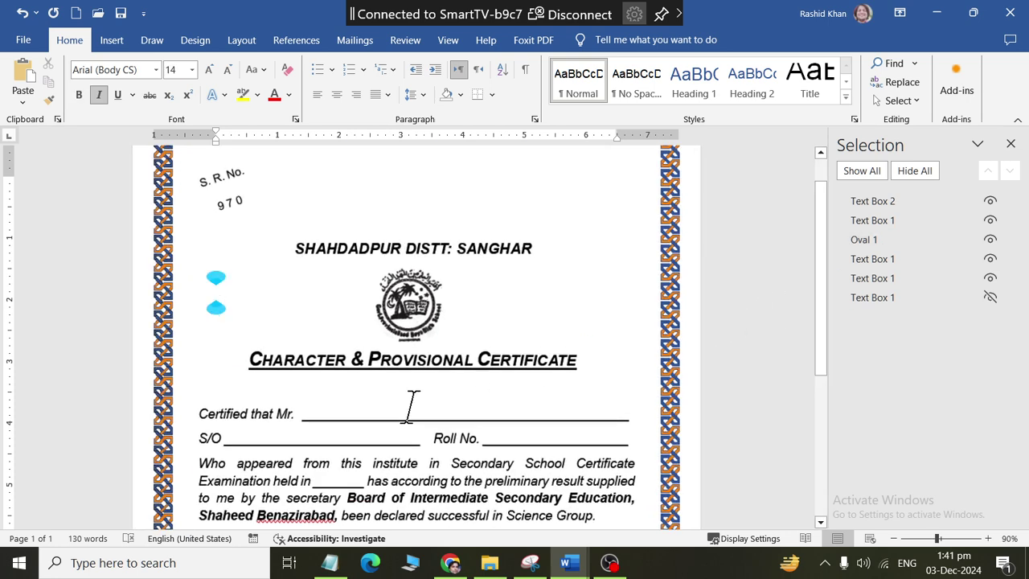
{"action": "scroll", "coordinate": [410, 409], "scroll_direction": "up", "scroll_amount": 2, "text": "ctrl"}
{"action": "scroll", "coordinate": [411, 418], "scroll_direction": "down", "scroll_amount": 2}
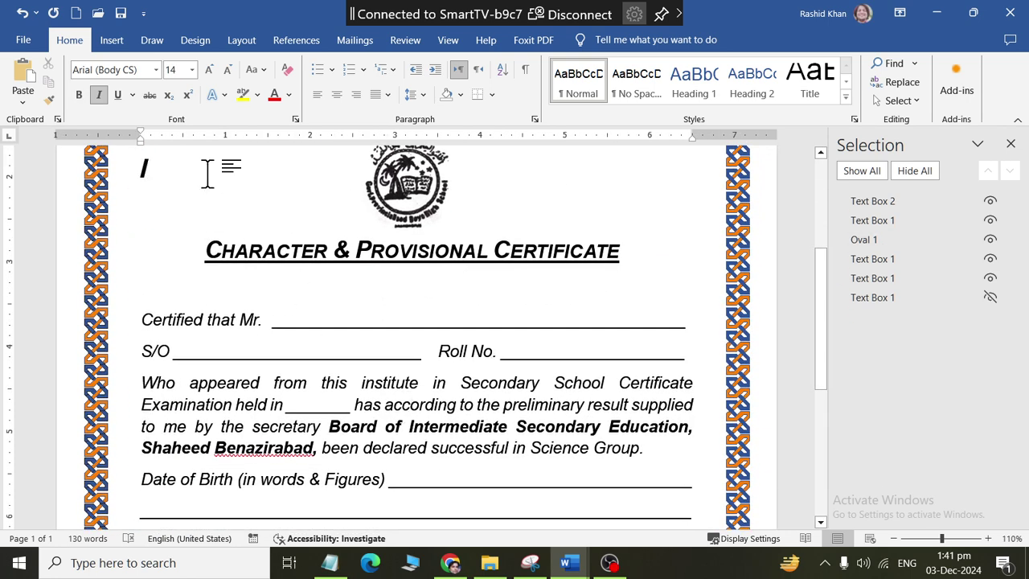
- Insert an Austin Quote text box with wrapping set to In Front of Text
{"action": "left_click", "coordinate": [112, 40]}
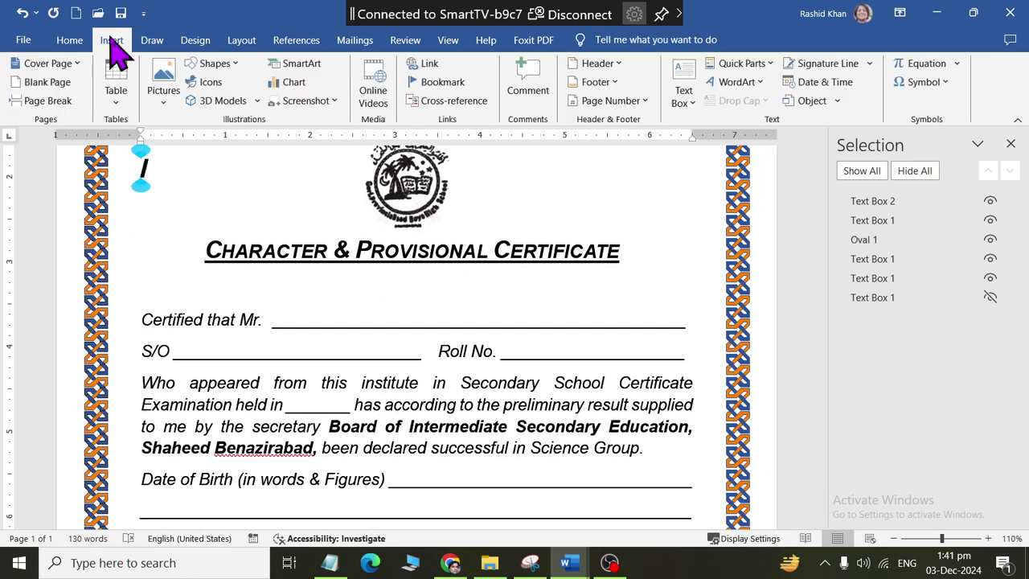
{"action": "left_click", "coordinate": [696, 108]}
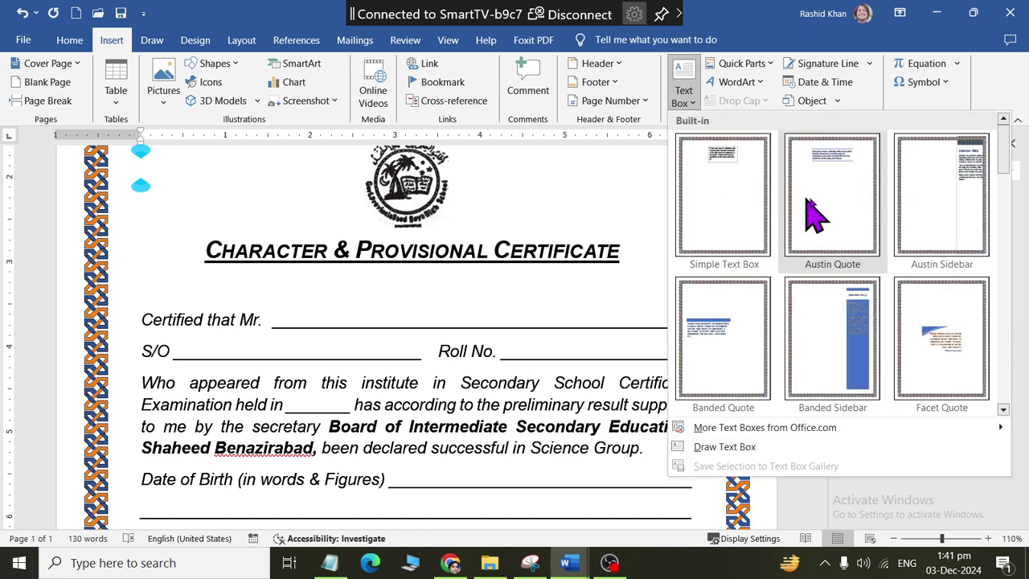
{"action": "left_click", "coordinate": [836, 213]}
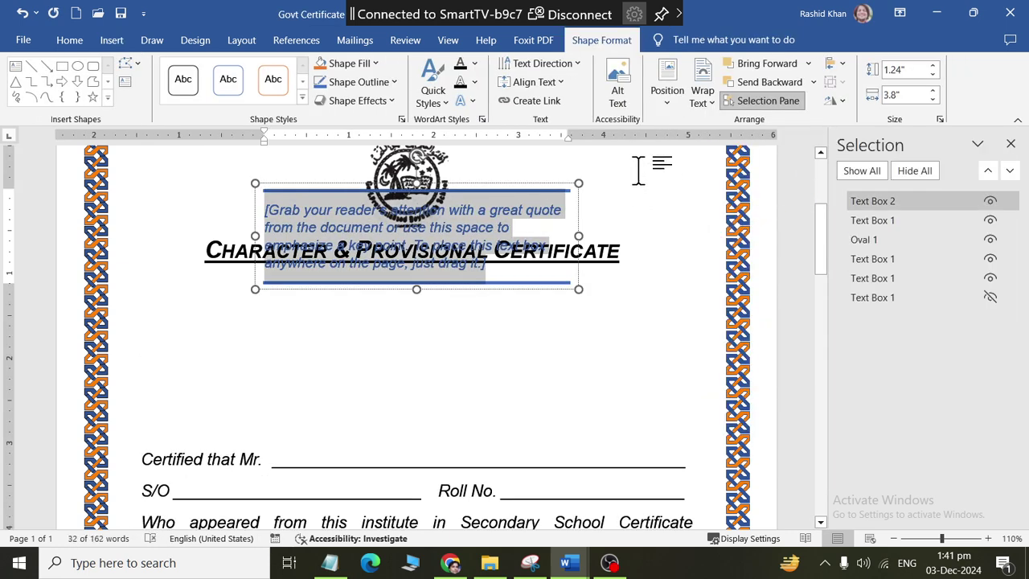
{"action": "left_click", "coordinate": [702, 101]}
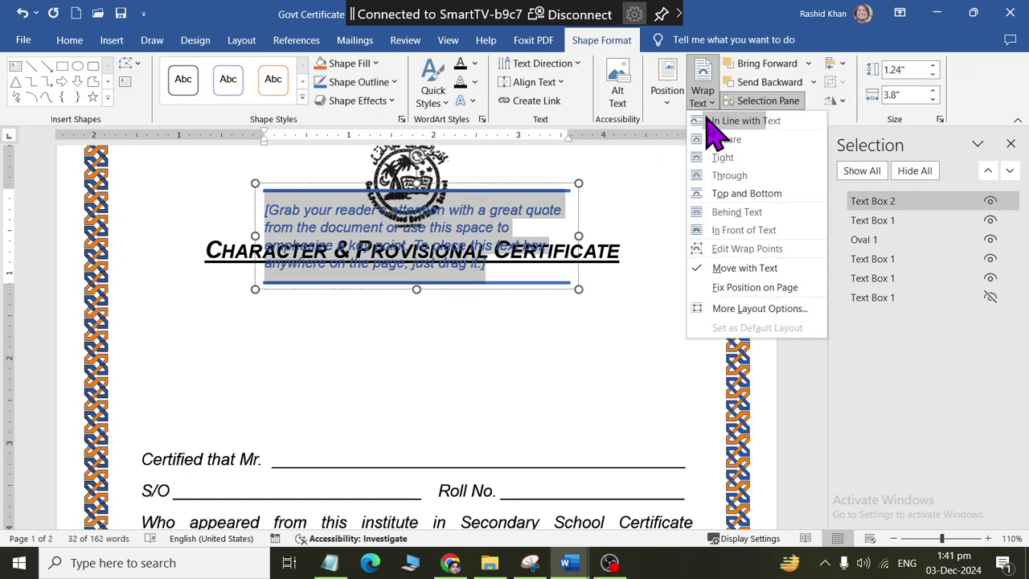
{"action": "left_click", "coordinate": [738, 230]}
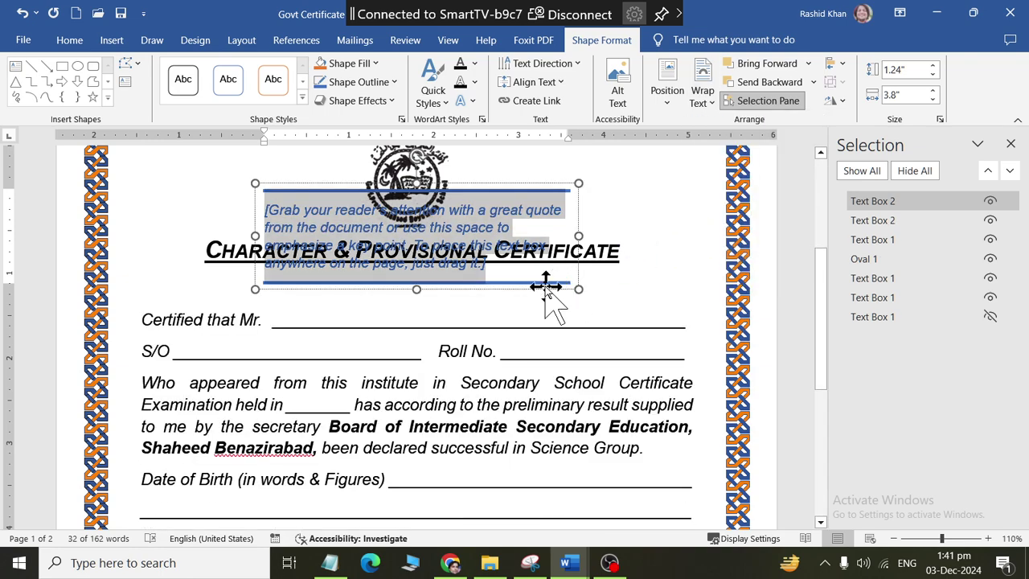
- Move the quote box onto the Certified that Mr. line and delete its placeholder text
{"action": "left_click_drag", "start_coordinate": [545, 286], "coordinate": [481, 378]}
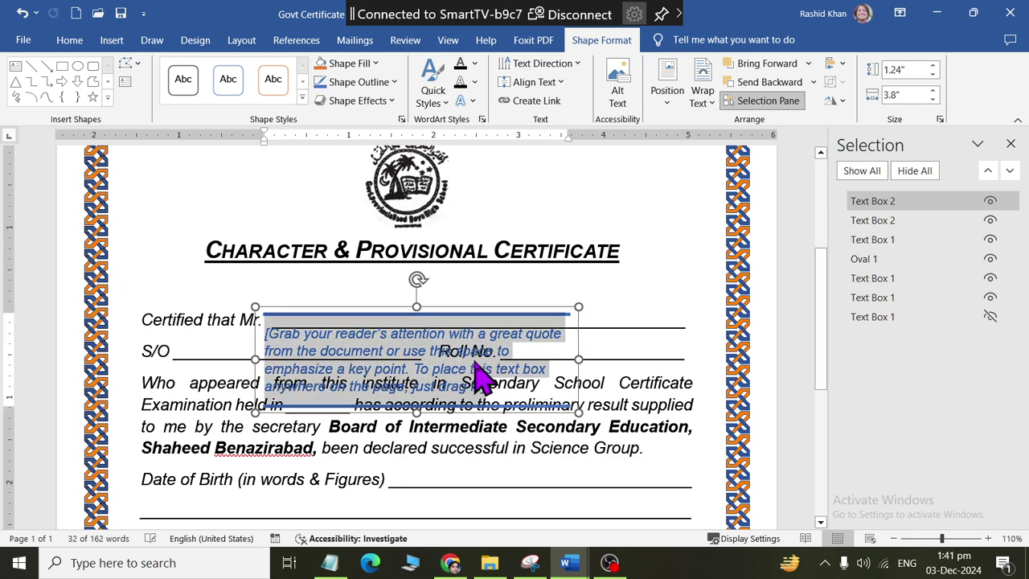
{"action": "key", "text": "Delete"}
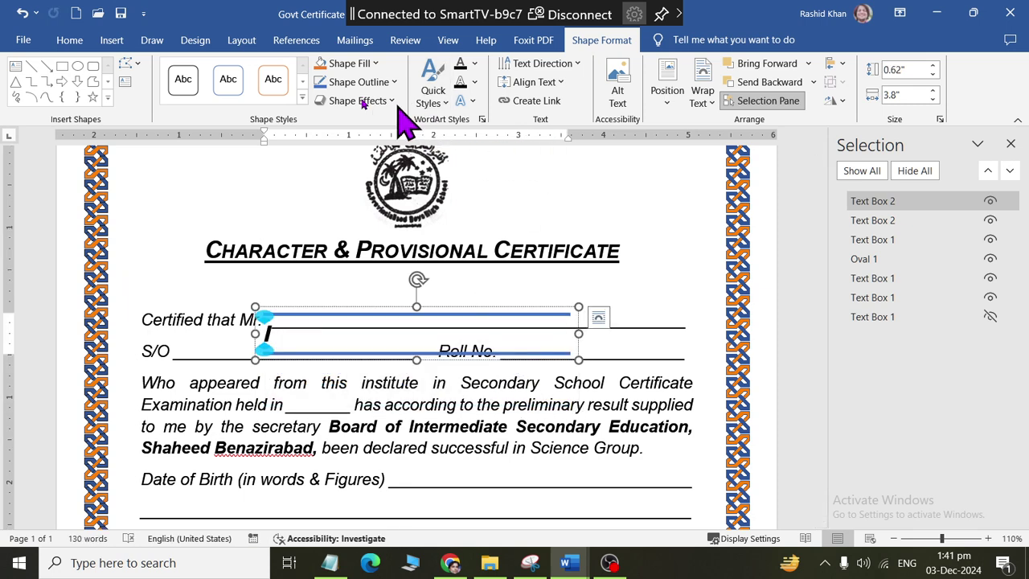
{"action": "left_click", "coordinate": [70, 40]}
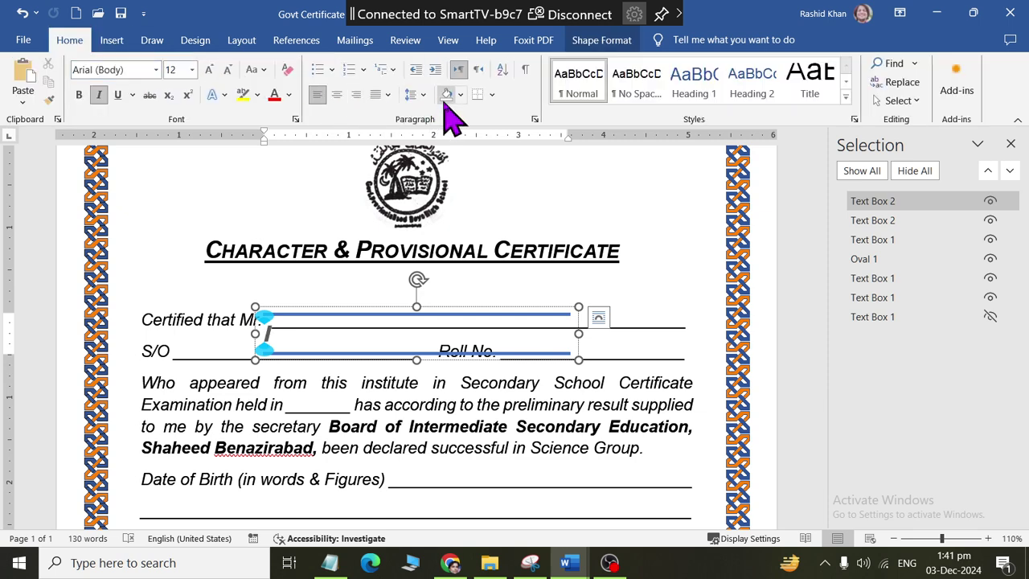
- Remove the blue border rules from the text box with No Border and move it beside Mr
{"action": "left_click", "coordinate": [491, 95]}
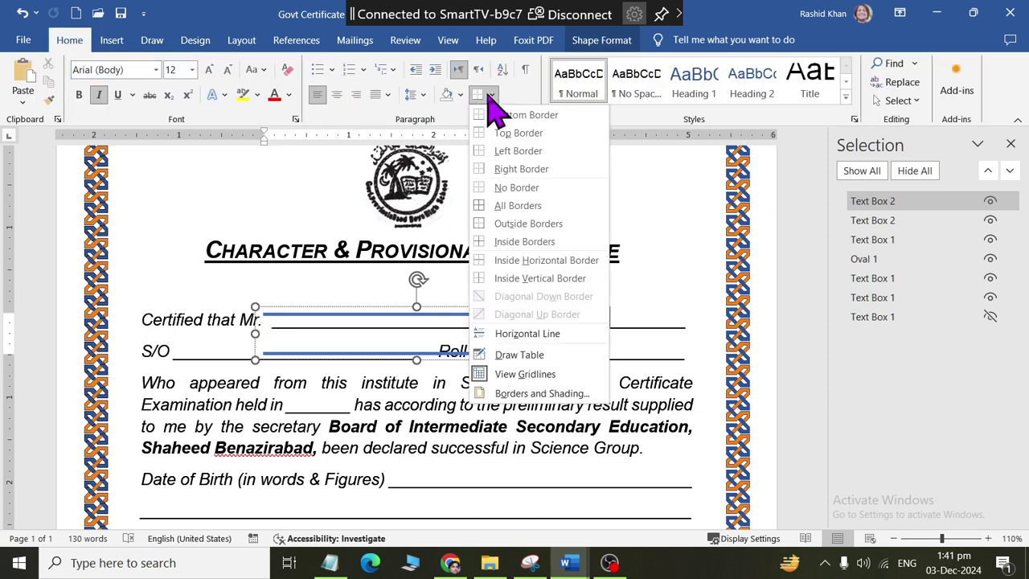
{"action": "left_click", "coordinate": [508, 188]}
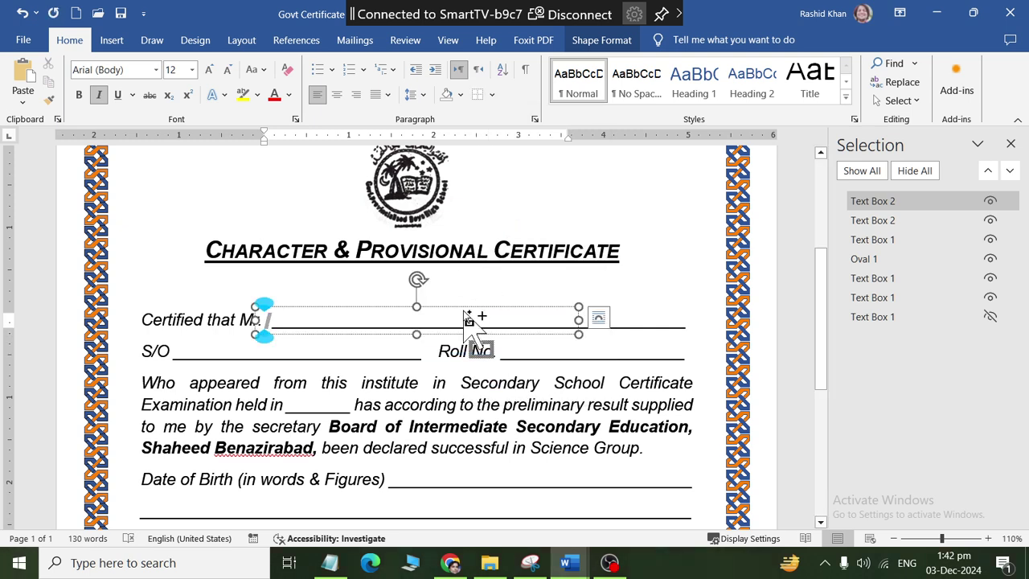
{"action": "scroll", "coordinate": [473, 318], "scroll_direction": "up", "scroll_amount": 3, "text": "ctrl"}
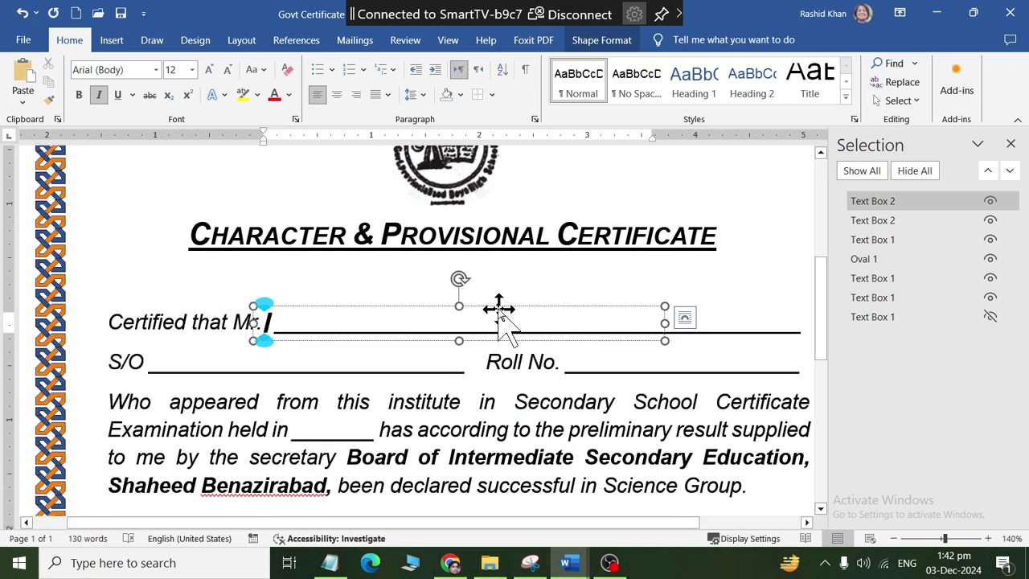
{"action": "left_click_drag", "start_coordinate": [499, 304], "coordinate": [524, 291]}
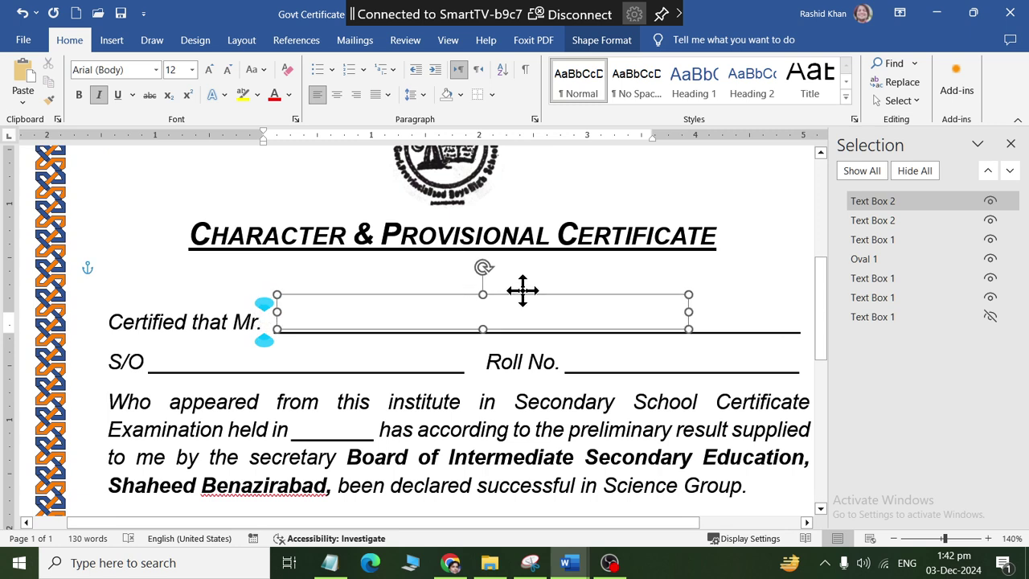
- Float the box In Front of Text and resize it across the blank after Mr
{"action": "left_click", "coordinate": [708, 306]}
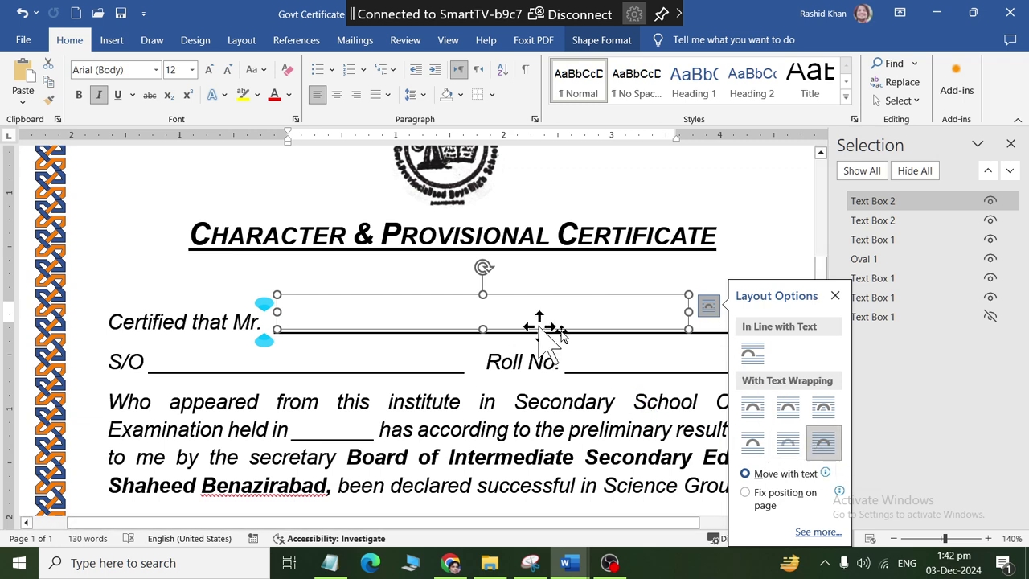
{"action": "left_click", "coordinate": [756, 412]}
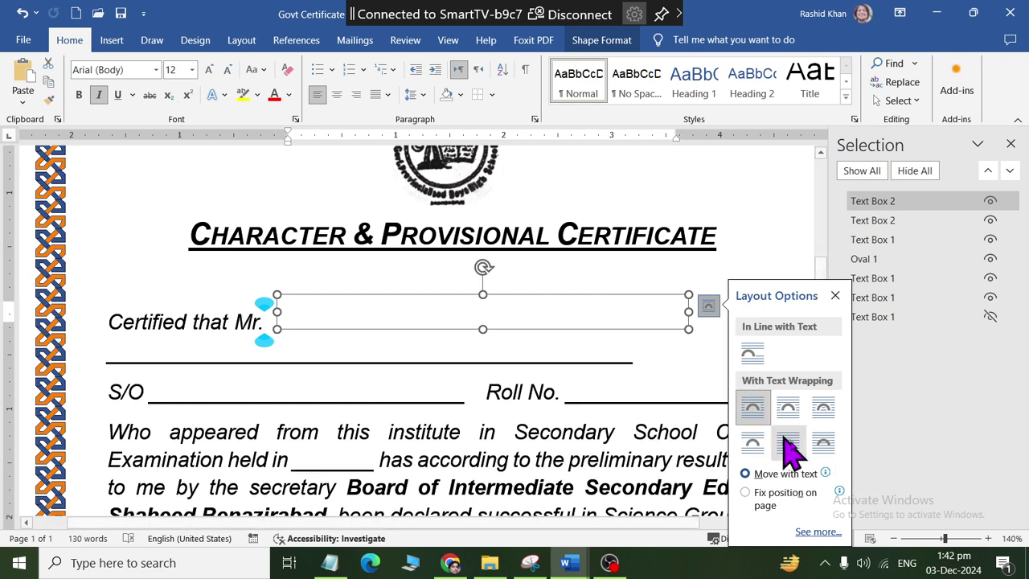
{"action": "left_click", "coordinate": [823, 442]}
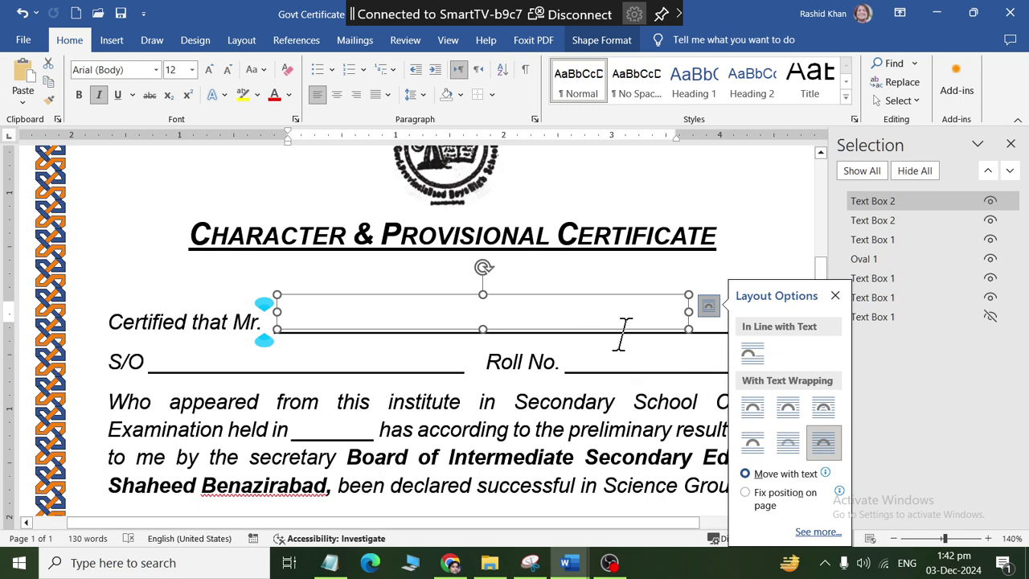
{"action": "scroll", "coordinate": [624, 334], "scroll_direction": "down", "scroll_amount": 2, "text": "ctrl"}
{"action": "left_click_drag", "start_coordinate": [632, 310], "coordinate": [719, 319]}
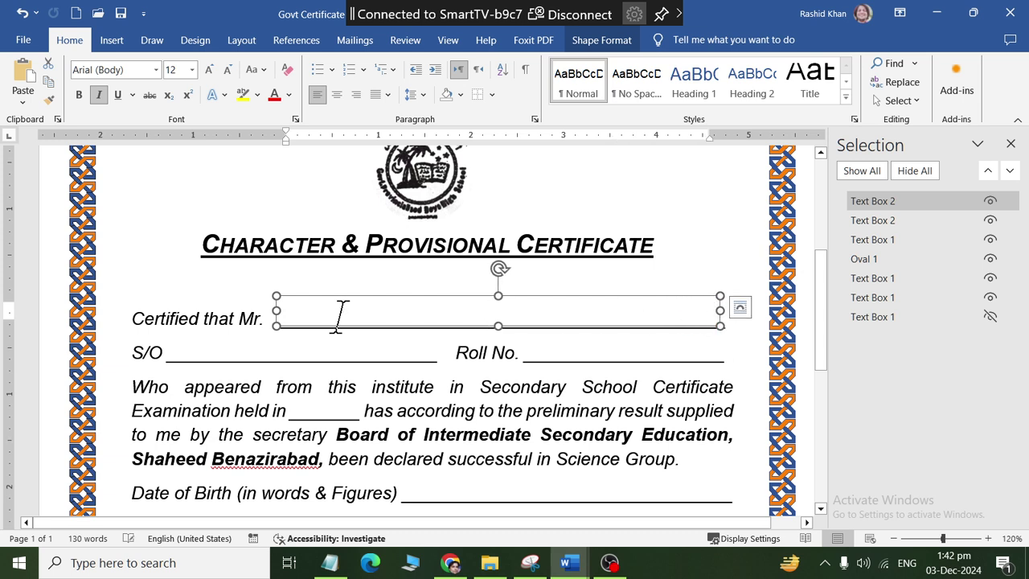
{"action": "left_click_drag", "start_coordinate": [276, 310], "coordinate": [298, 312]}
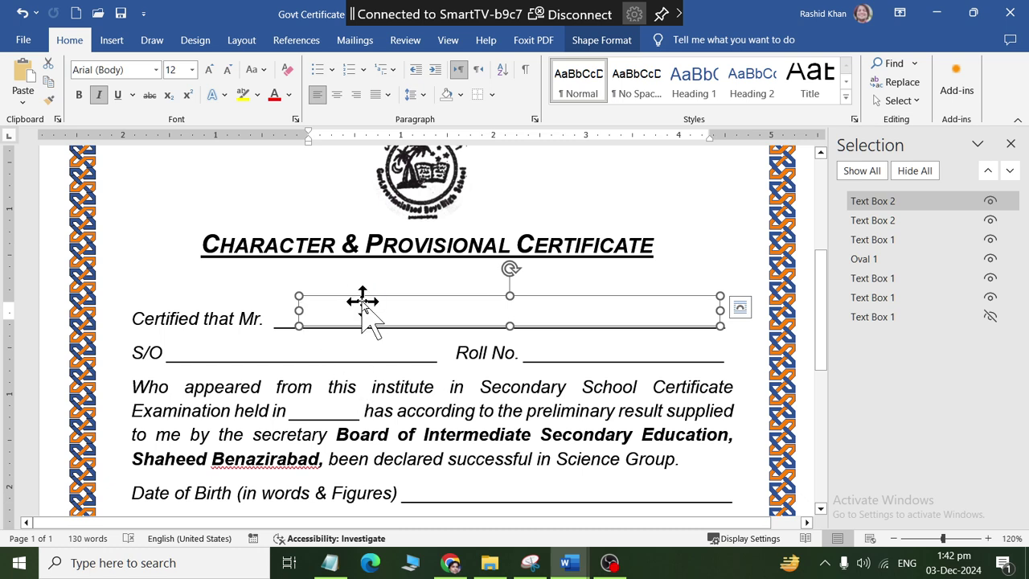
- Rename Text Box 2 to 'Name' in the Selection pane
{"action": "left_click", "coordinate": [892, 201]}
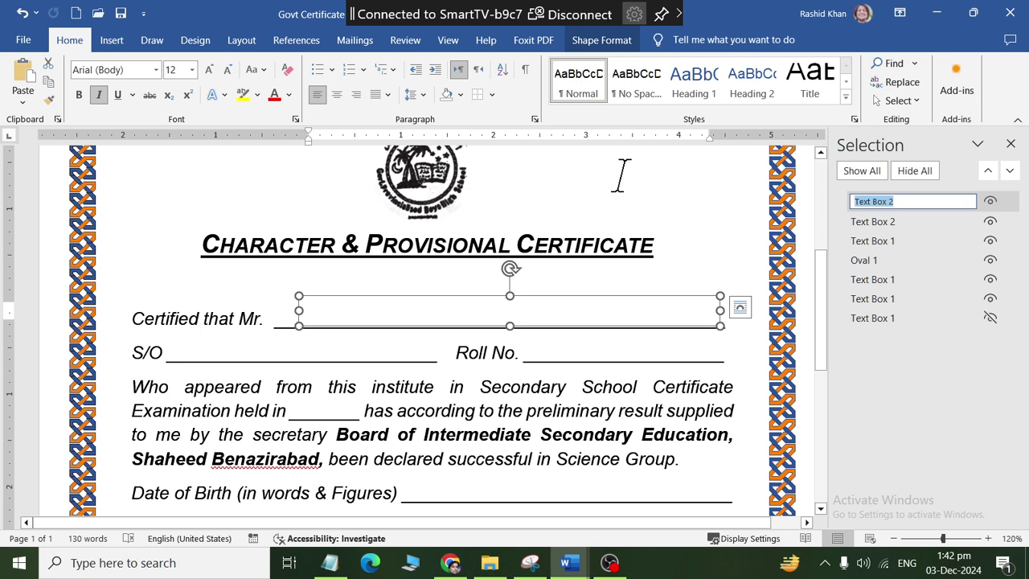
{"action": "type", "text": "Name"}
{"action": "key", "text": "Return"}
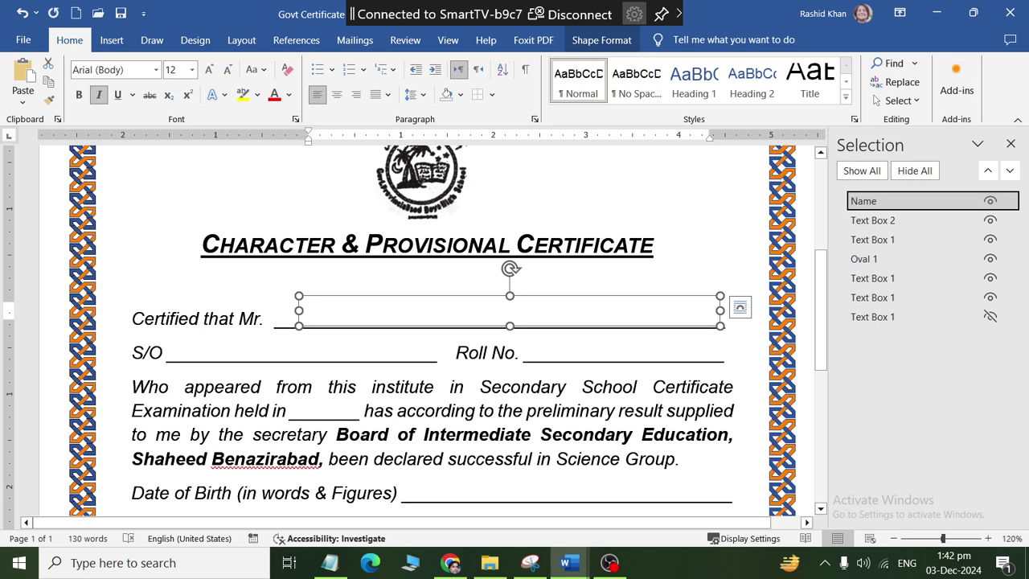
- Type the placeholder 'Student Name Display Here!' into the Name box and select it
{"action": "left_click", "coordinate": [356, 314]}
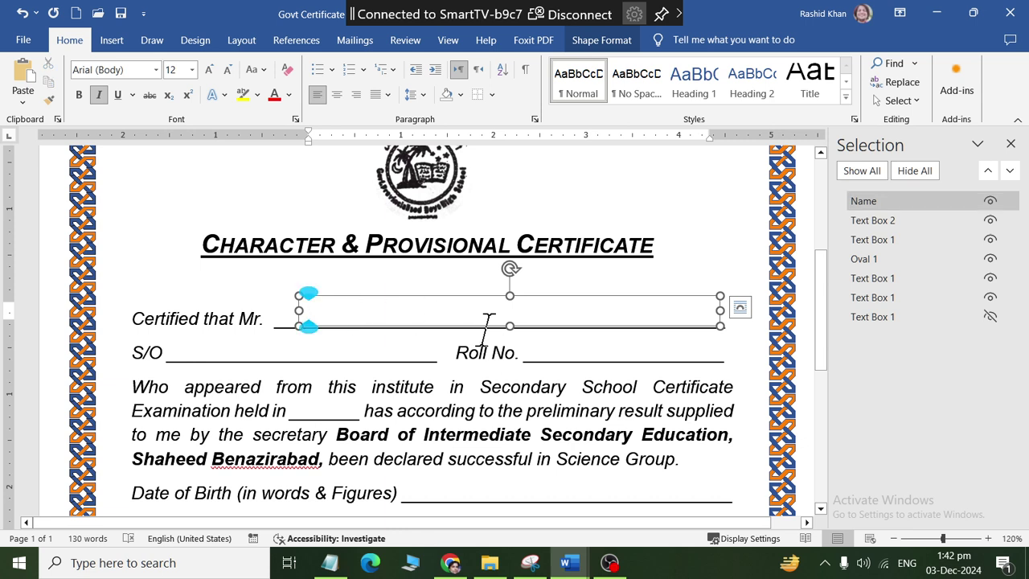
{"action": "type", "text": "R"}
{"action": "type", "text": "Stu"}
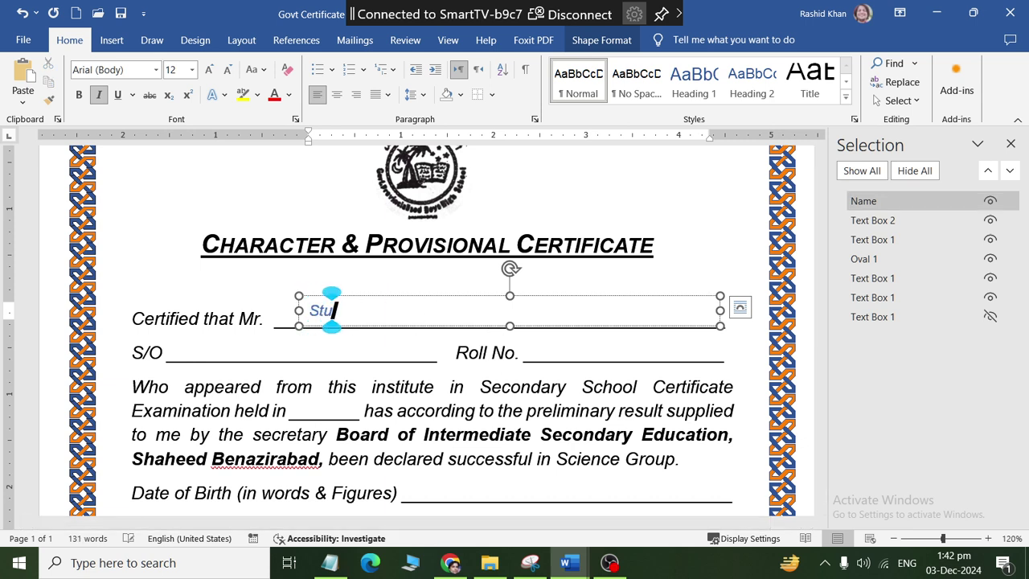
{"action": "type", "text": "dent Name D"}
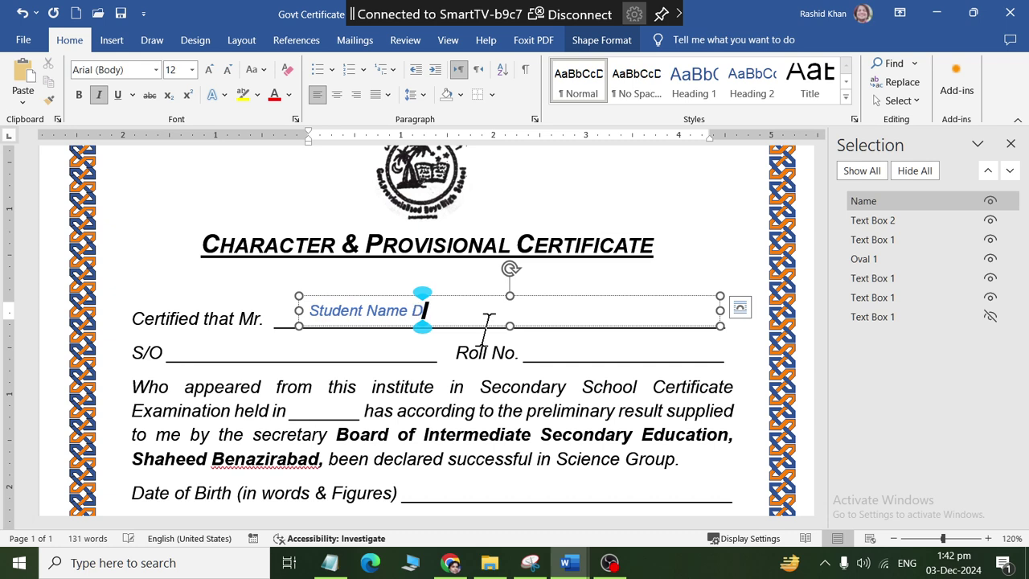
{"action": "type", "text": "isplay"}
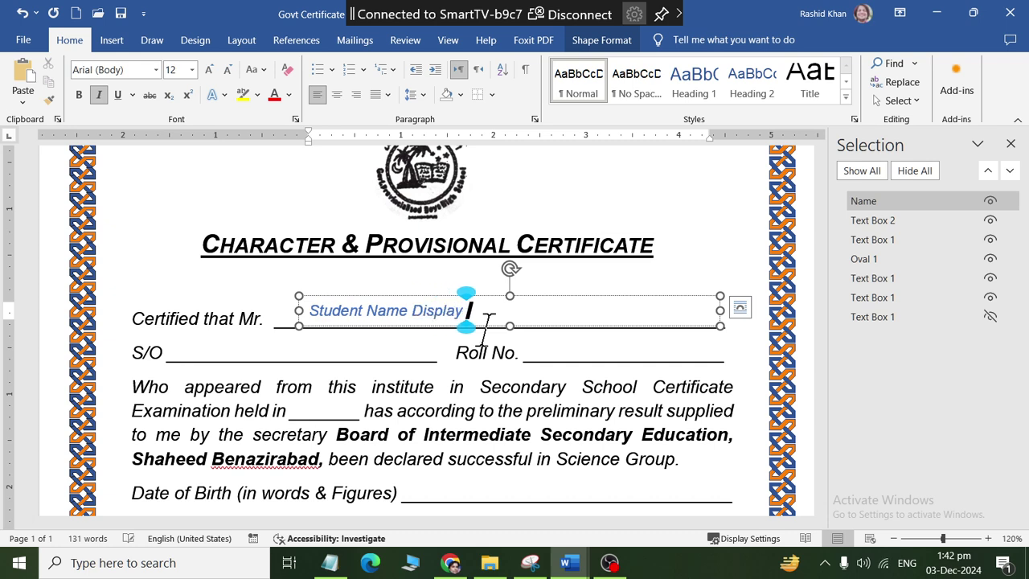
{"action": "type", "text": " Here!"}
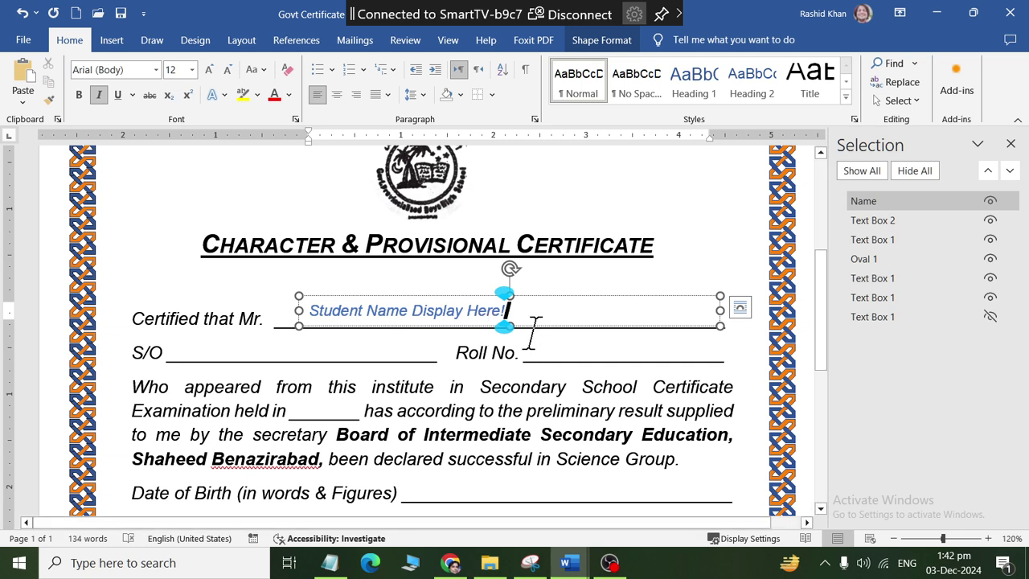
{"action": "left_click_drag", "start_coordinate": [517, 315], "coordinate": [310, 315]}
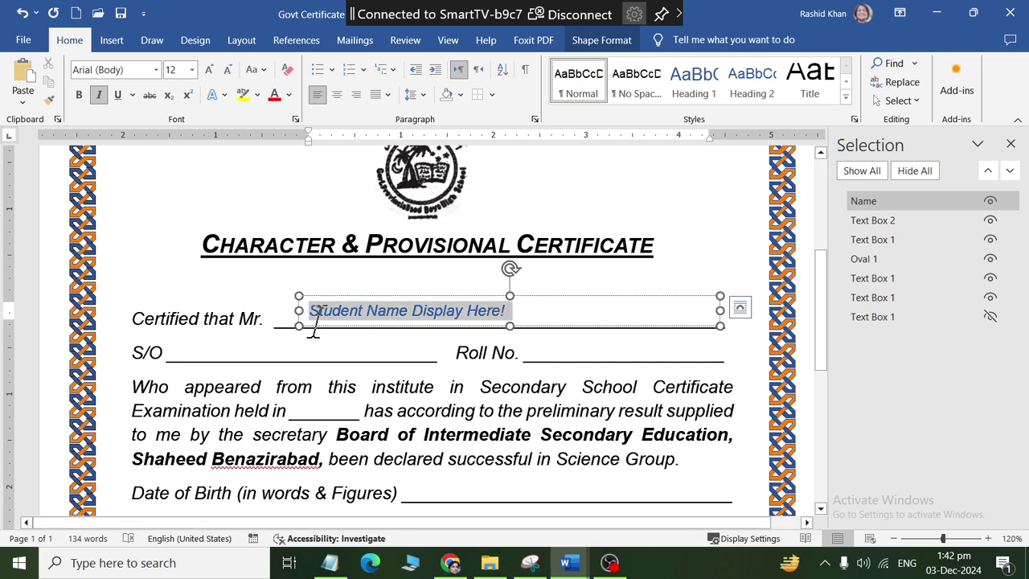
- Make the name placeholder text 14 pt with Automatic (black) font colour
{"action": "left_click", "coordinate": [300, 305]}
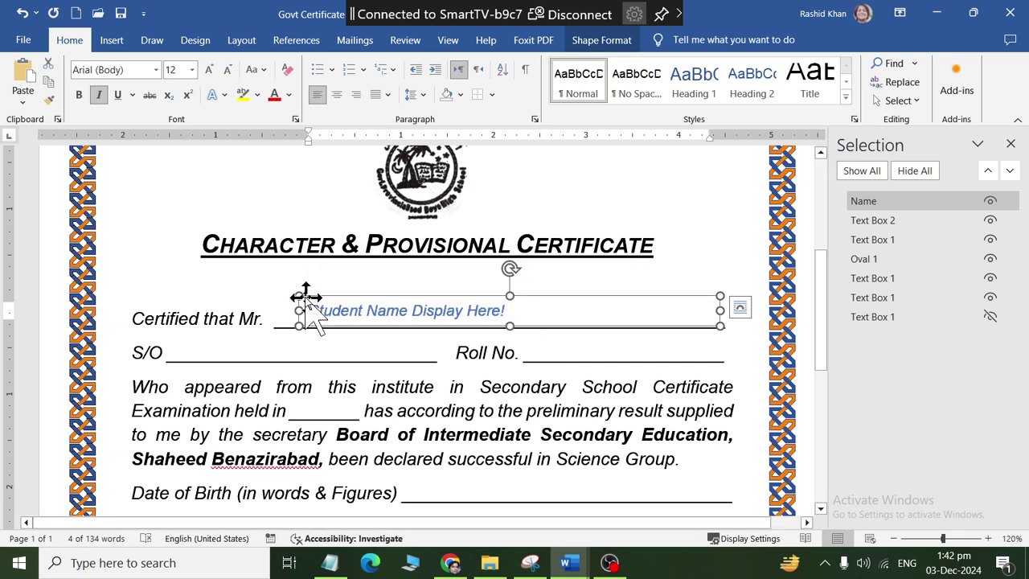
{"action": "left_click", "coordinate": [209, 70]}
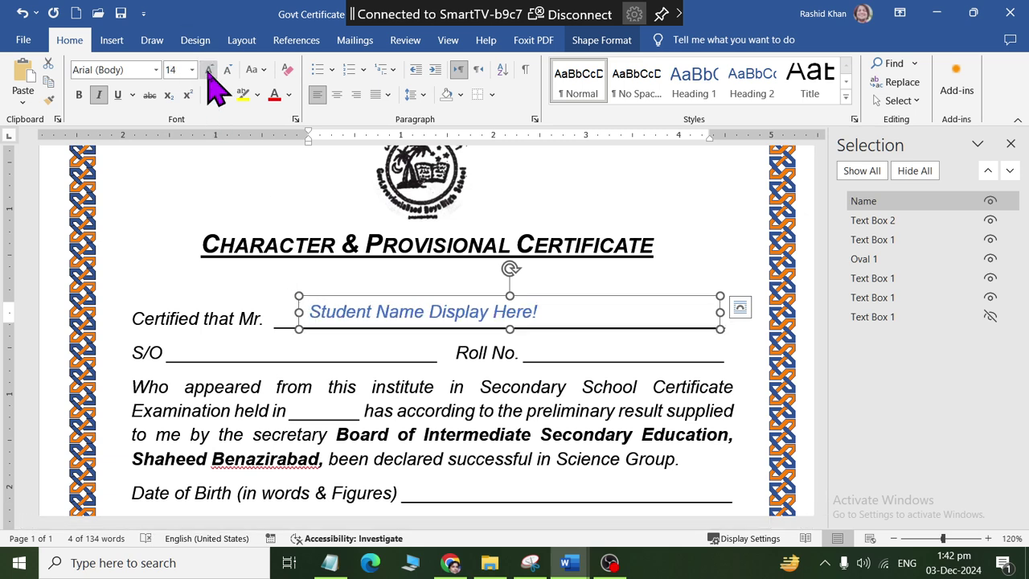
{"action": "left_click", "coordinate": [288, 95]}
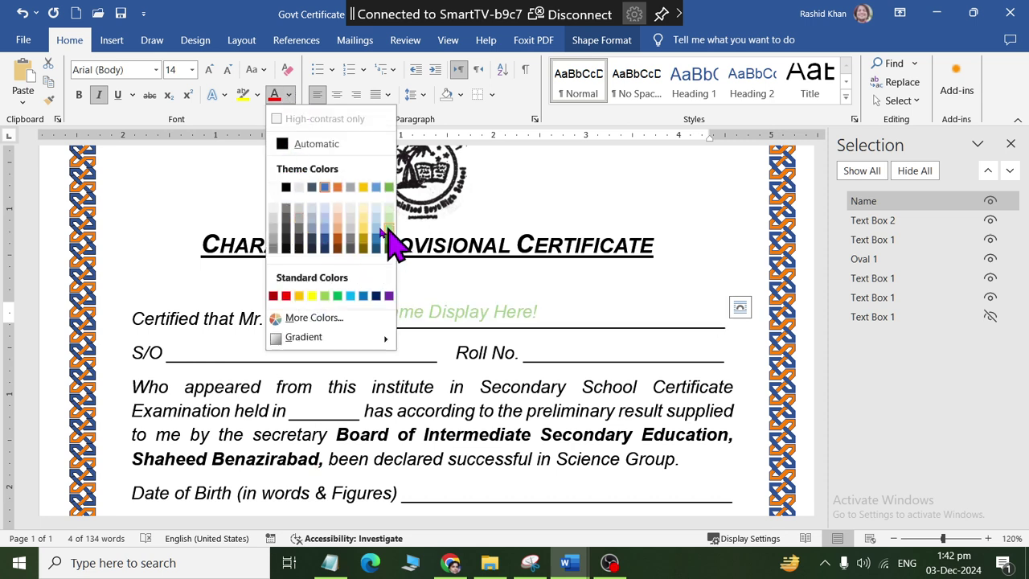
{"action": "left_click", "coordinate": [285, 188]}
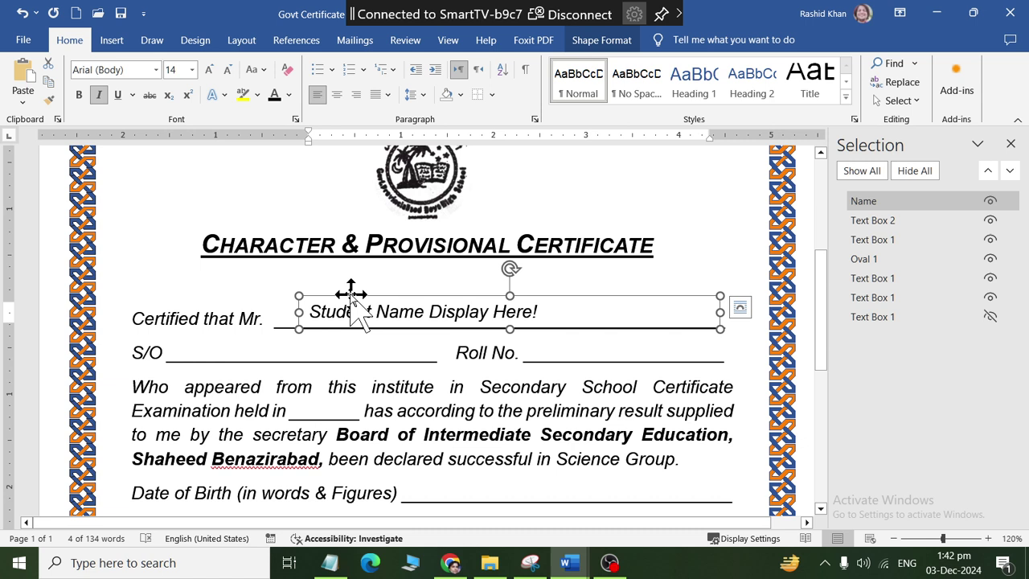
- Copy the name box onto the S/O line and narrow it to fit the blank
{"action": "mouse_move", "coordinate": [351, 302]}
{"action": "left_mouse_down"}
{"action": "mouse_move", "coordinate": [366, 317]}
{"action": "mouse_move", "coordinate": [244, 364]}
{"action": "left_mouse_up"}
{"action": "left_click", "coordinate": [358, 350]}
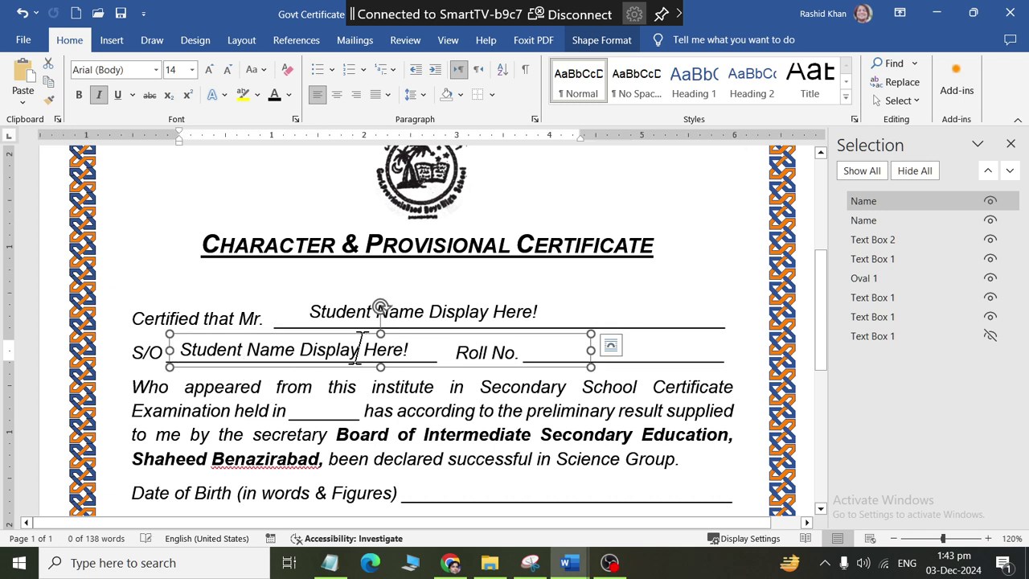
{"action": "left_click_drag", "start_coordinate": [591, 350], "coordinate": [434, 356]}
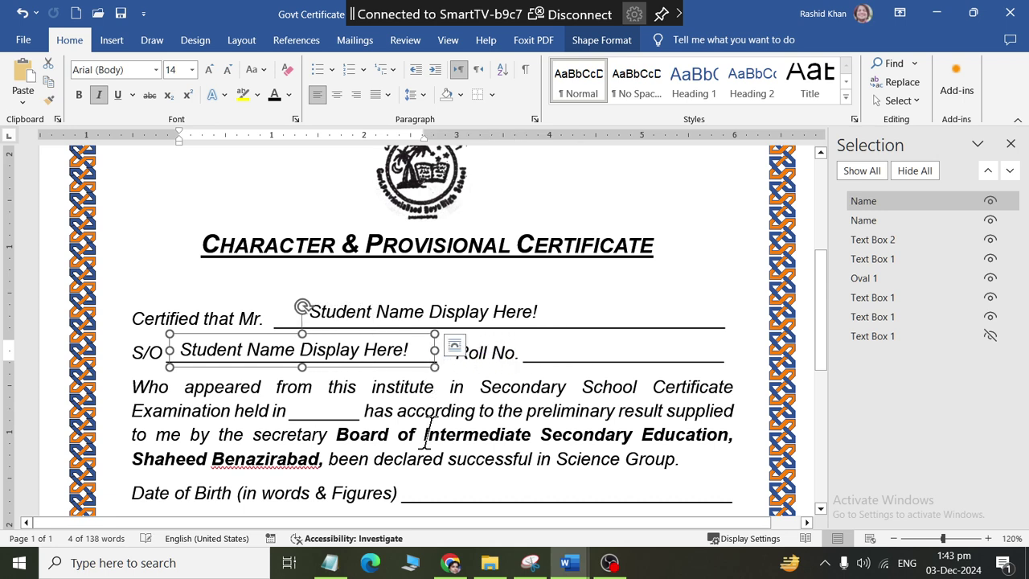
- Duplicate the box beside Roll No., change its text to 'Roll No', and resize it
{"action": "key", "text": "ctrl+d"}
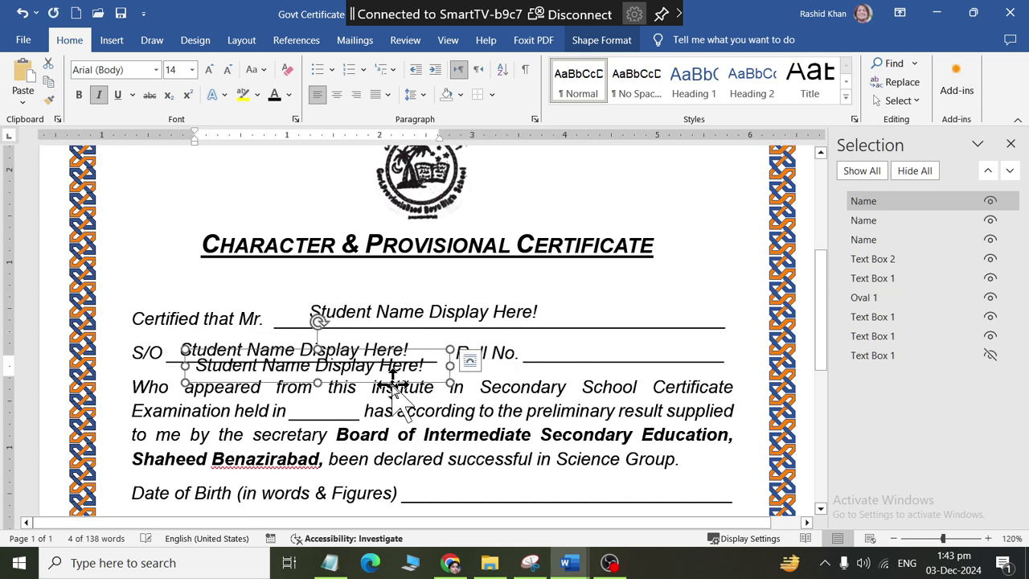
{"action": "left_click_drag", "start_coordinate": [387, 385], "coordinate": [731, 364]}
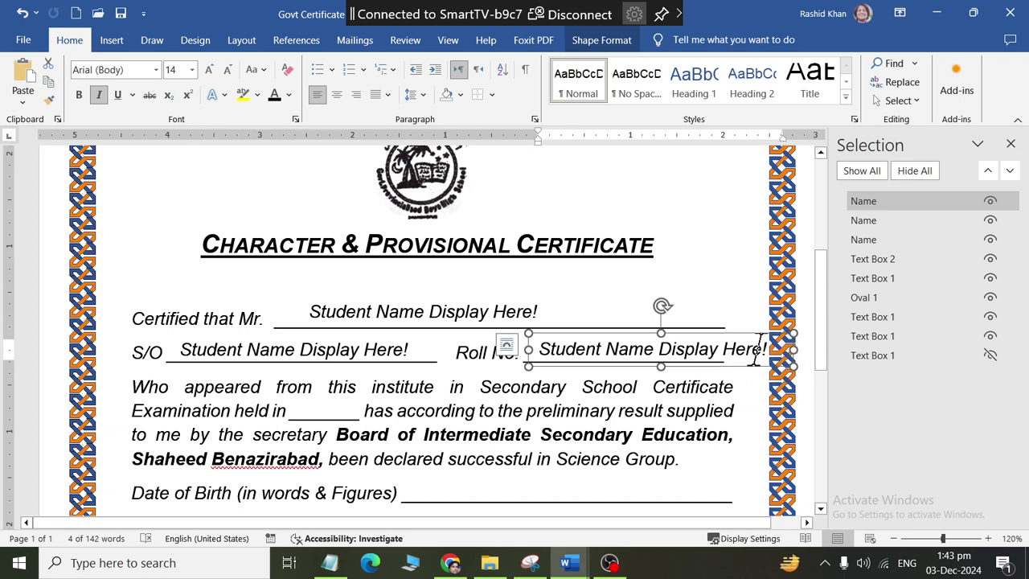
{"action": "left_click", "coordinate": [754, 349]}
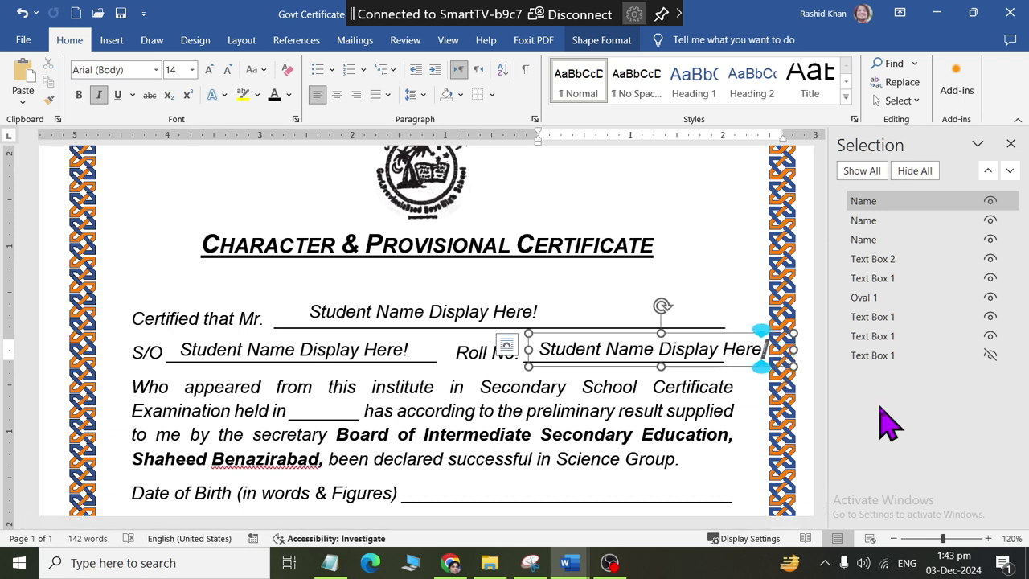
{"action": "key", "text": "ctrl+Left"}
{"action": "key", "text": "ctrl+Left"}
{"action": "key", "text": "ctrl+Left"}
{"action": "key", "text": "ctrl+shift+Right"}
{"action": "key", "text": "ctrl+shift+Right"}
{"action": "key", "text": "ctrl+shift+Right"}
{"action": "key", "text": "ctrl+shift+Right"}
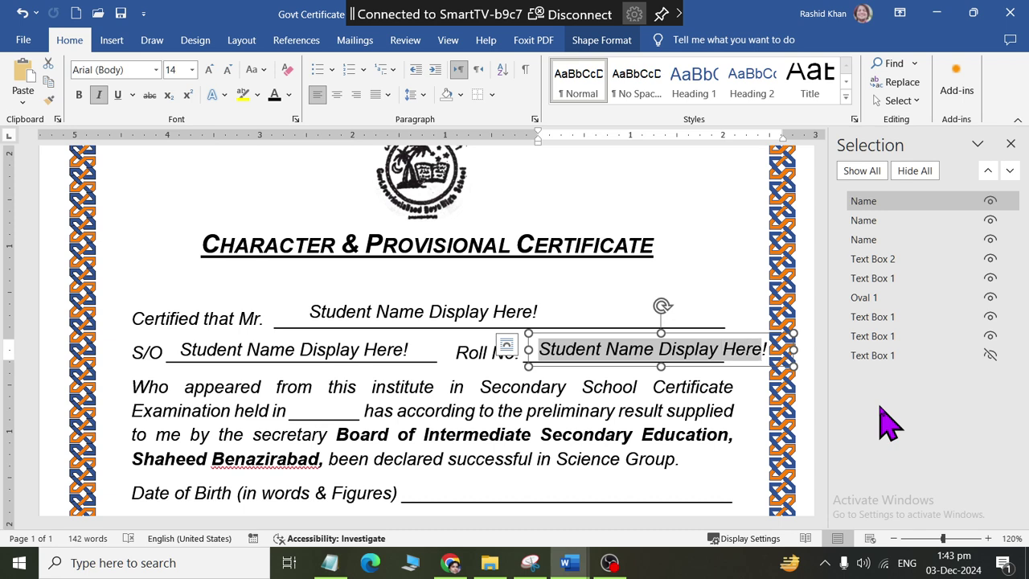
{"action": "type", "text": "Roll No"}
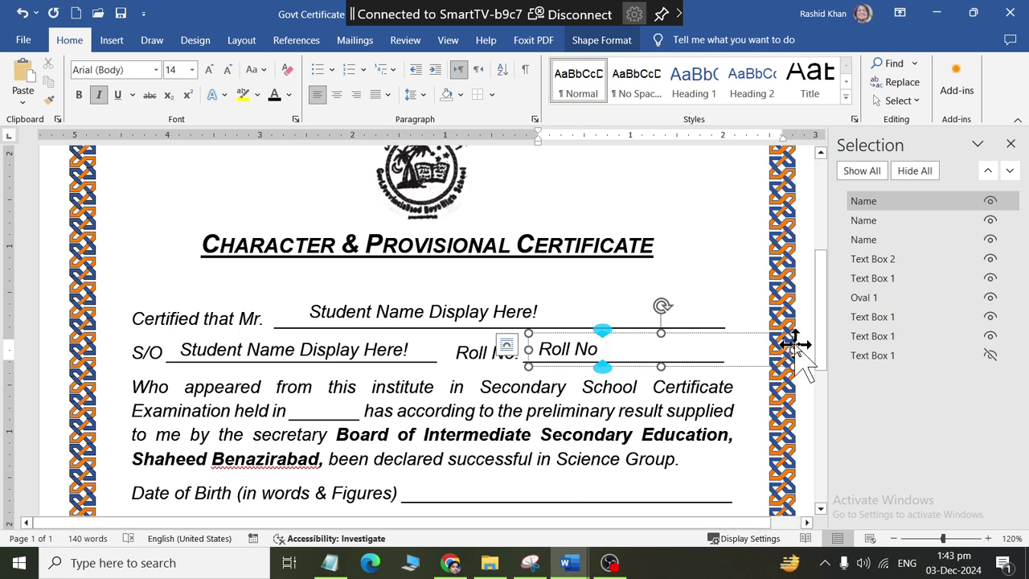
{"action": "left_click_drag", "start_coordinate": [790, 348], "coordinate": [701, 361]}
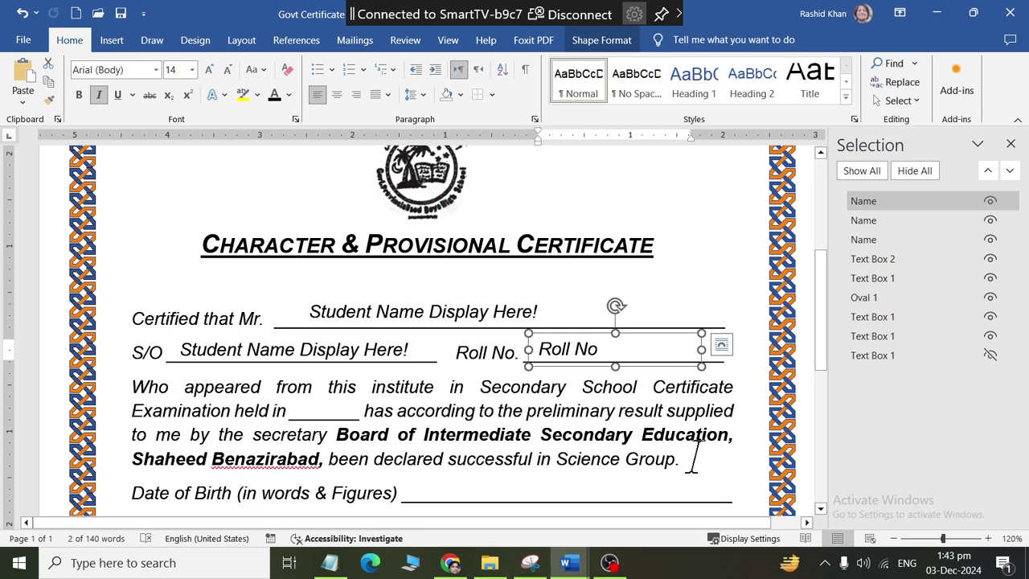
- Duplicate it onto the Examination held in blank, set its text to '00000', and narrow it
{"action": "key", "text": "ctrl+d"}
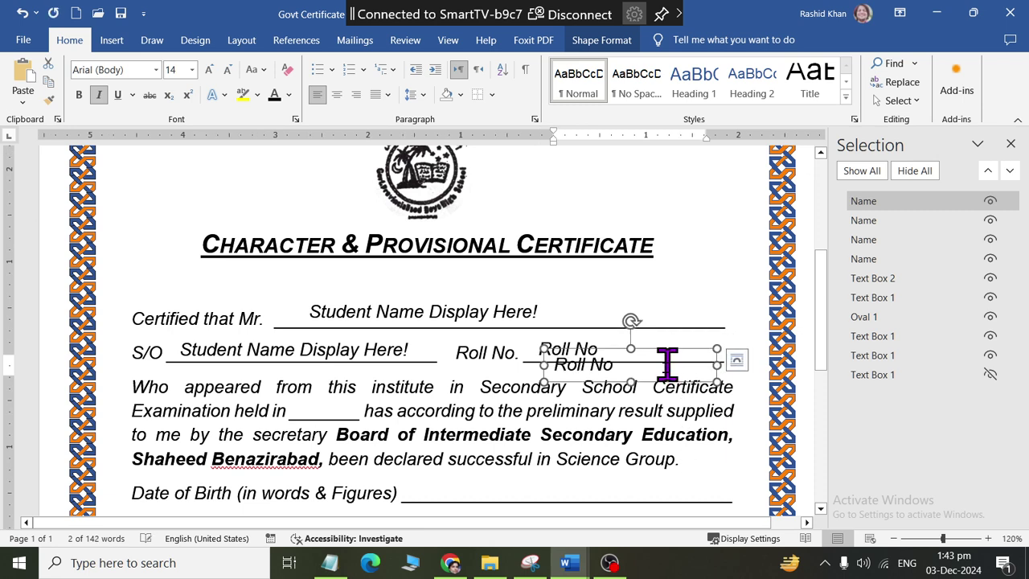
{"action": "left_click_drag", "start_coordinate": [660, 378], "coordinate": [397, 424]}
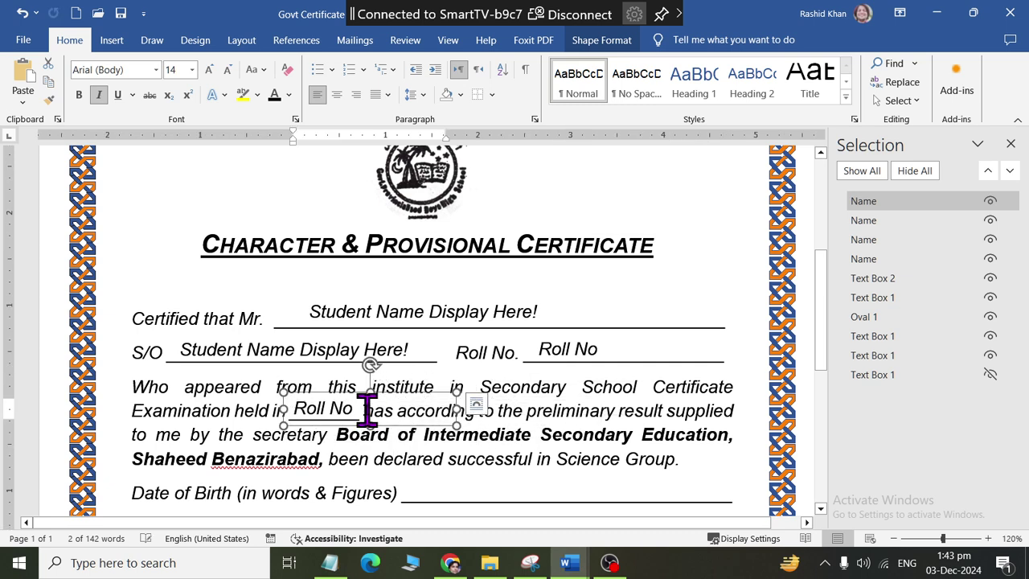
{"action": "left_click", "coordinate": [360, 410]}
{"action": "key", "text": "BackSpace"}
{"action": "key", "text": "BackSpace"}
{"action": "key", "text": "BackSpace"}
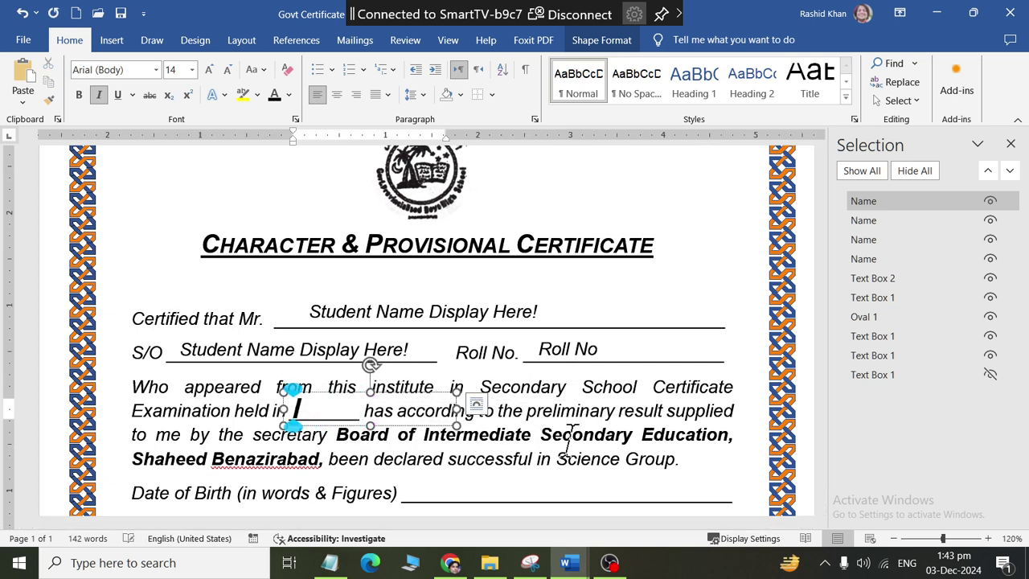
{"action": "type", "text": "00000"}
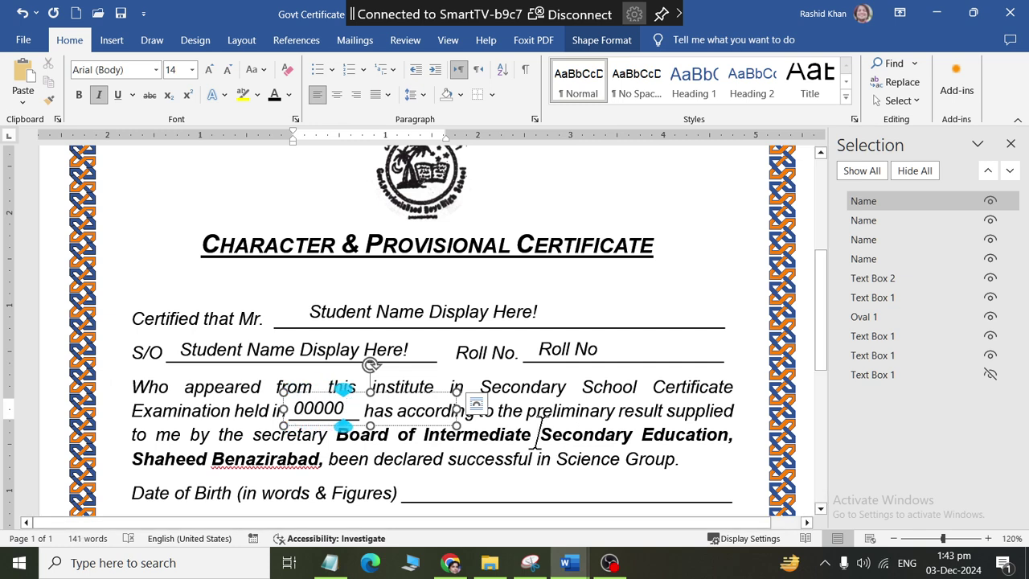
{"action": "left_click_drag", "start_coordinate": [456, 409], "coordinate": [365, 410]}
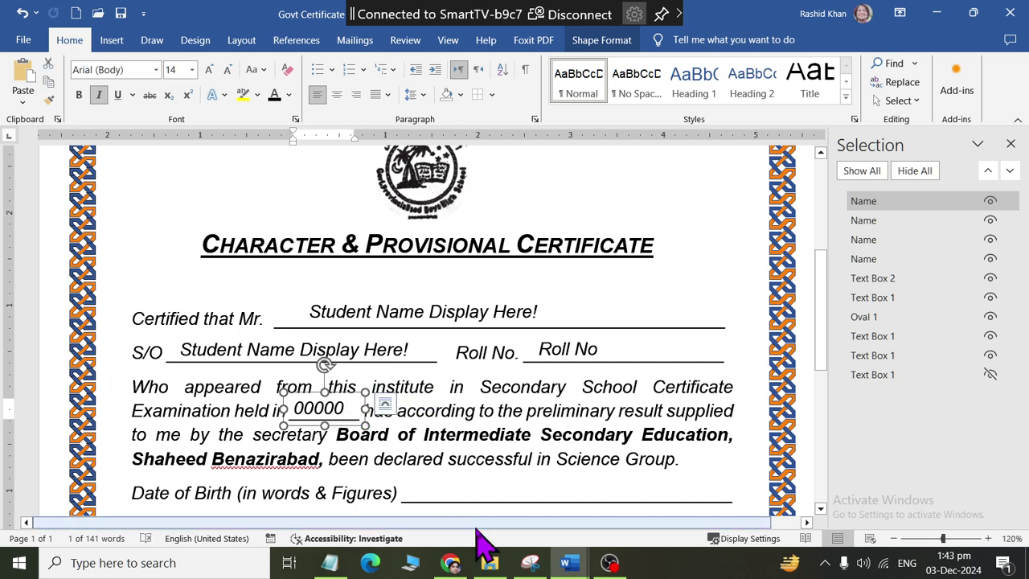
- Duplicate the 00000 box onto the Date of Birth line, reading '00 – xxxx - 0000'
{"action": "scroll", "coordinate": [494, 402], "scroll_direction": "down", "scroll_amount": 2}
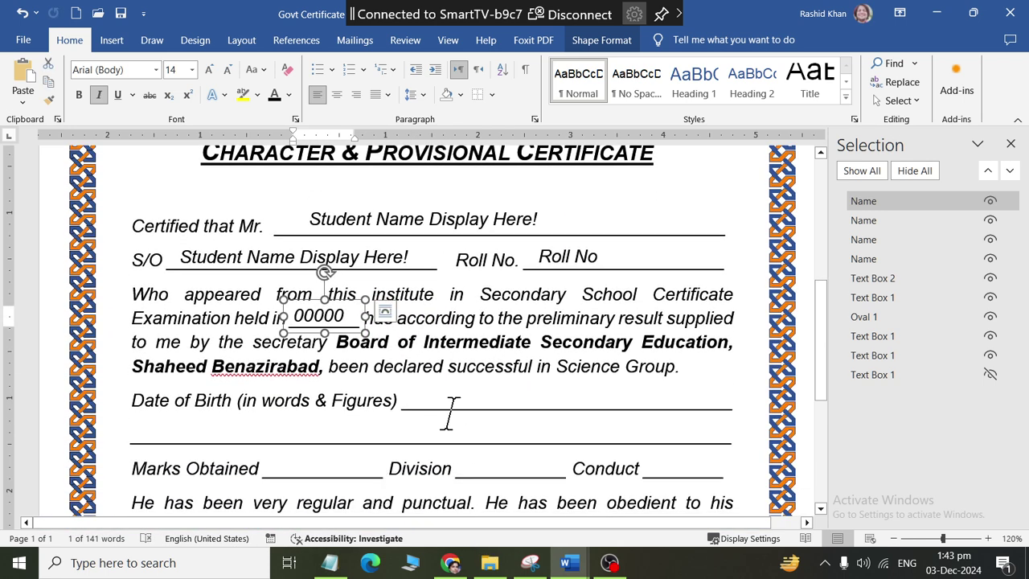
{"action": "key", "text": "ctrl+d"}
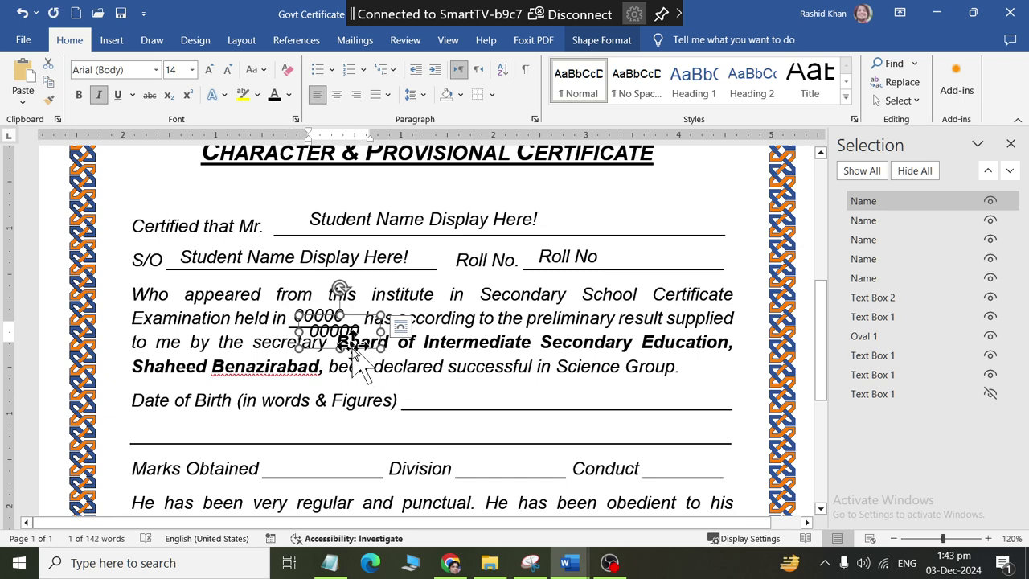
{"action": "mouse_move", "coordinate": [354, 354]}
{"action": "left_mouse_down"}
{"action": "mouse_move", "coordinate": [470, 414]}
{"action": "mouse_move", "coordinate": [687, 394]}
{"action": "left_mouse_up"}
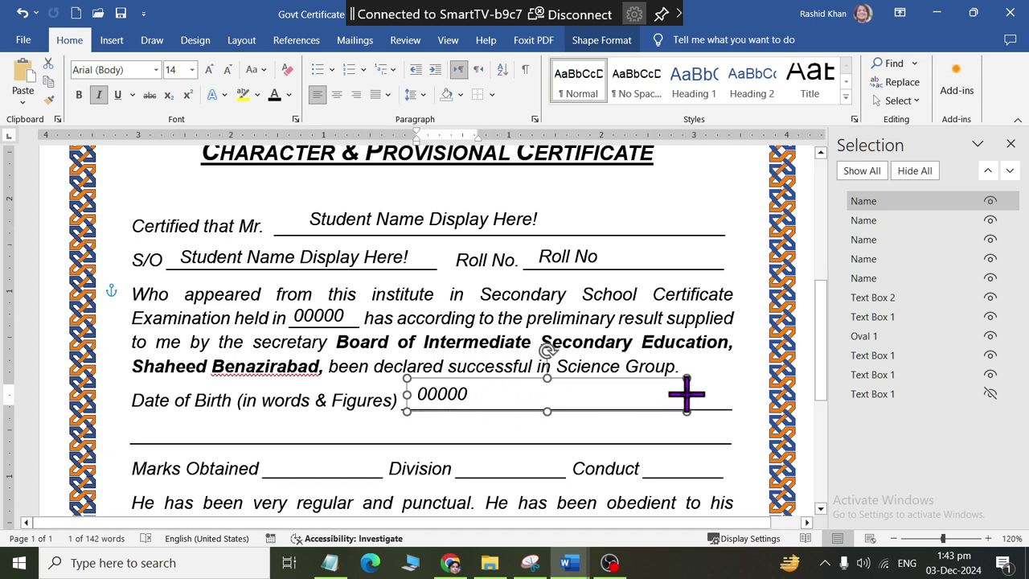
{"action": "left_click", "coordinate": [601, 391]}
{"action": "key", "text": "BackSpace"}
{"action": "key", "text": "BackSpace"}
{"action": "key", "text": "BackSpace"}
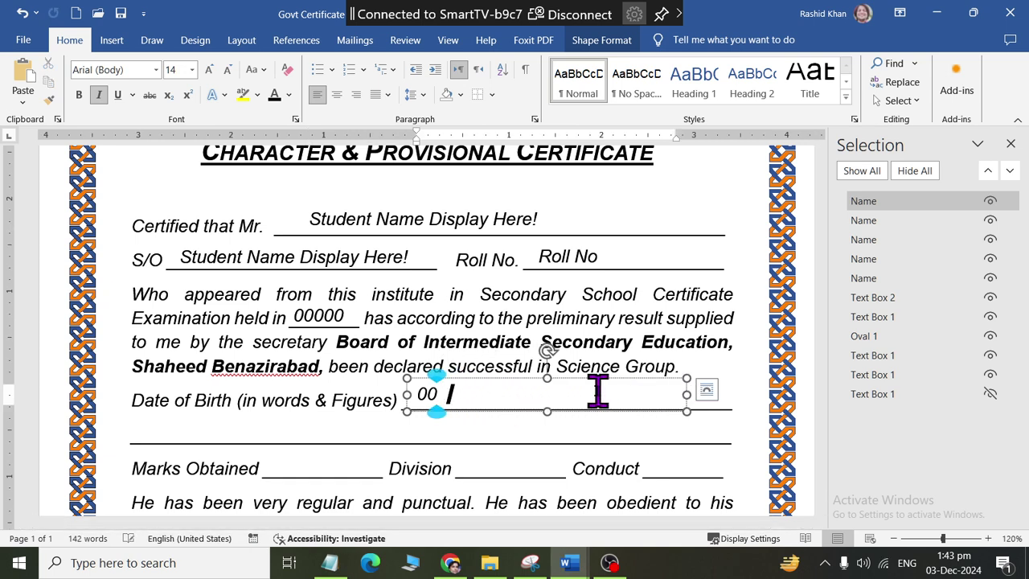
{"action": "key", "text": "BackSpace"}
{"action": "key", "text": "BackSpace"}
{"action": "type", "text": "00 – "}
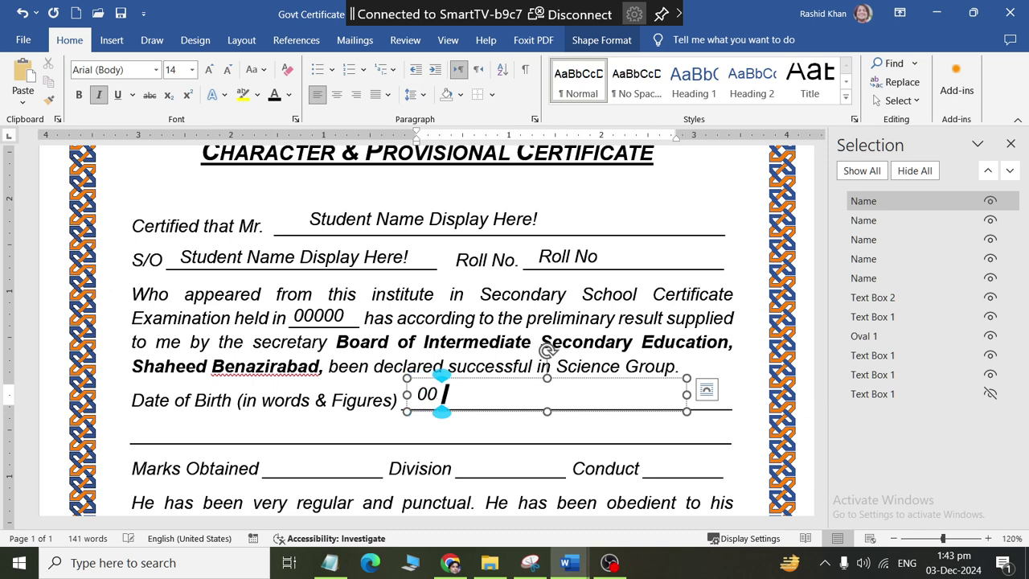
{"action": "type", "text": "xxx"}
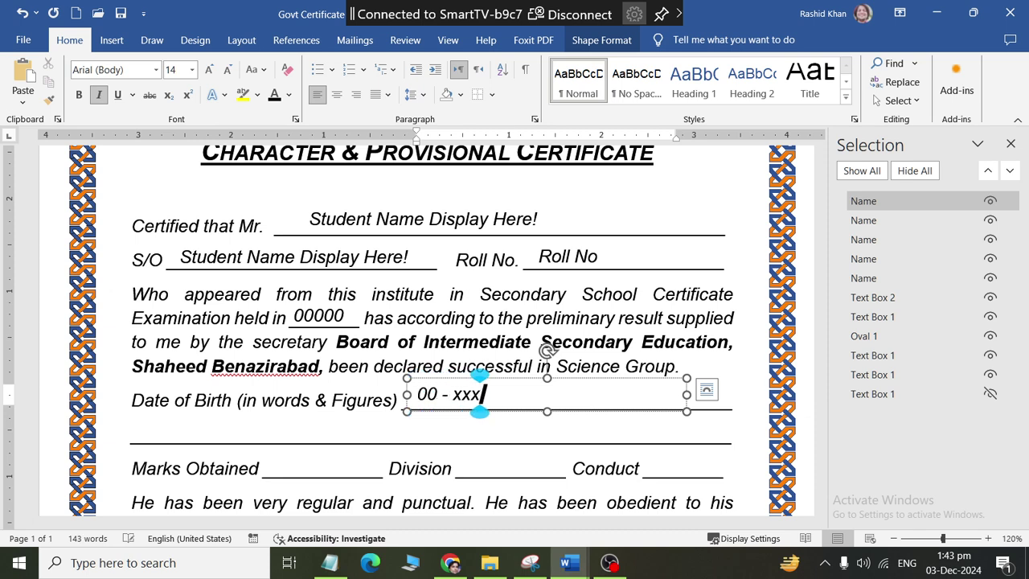
{"action": "type", "text": "x - "}
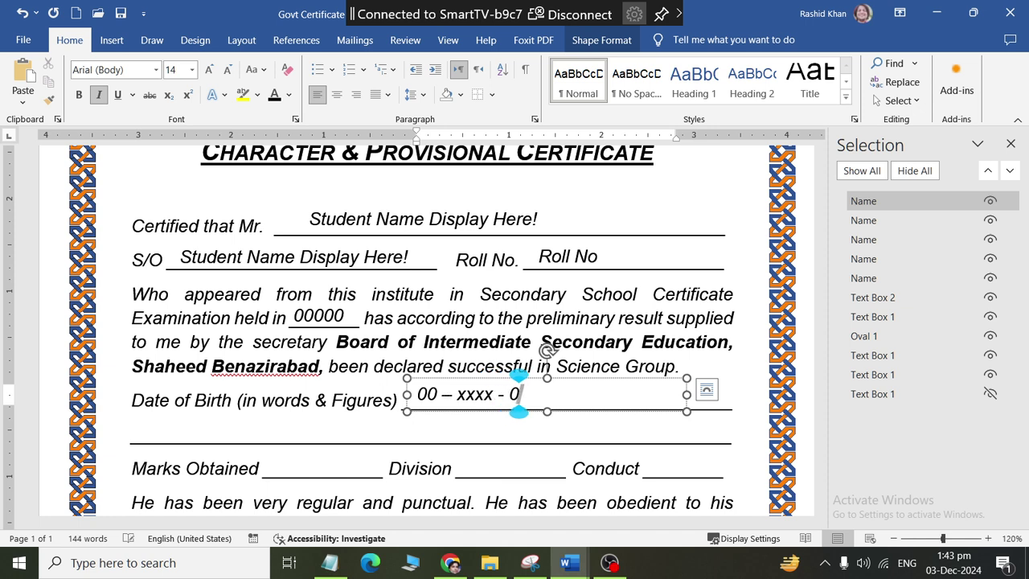
{"action": "type", "text": "000"}
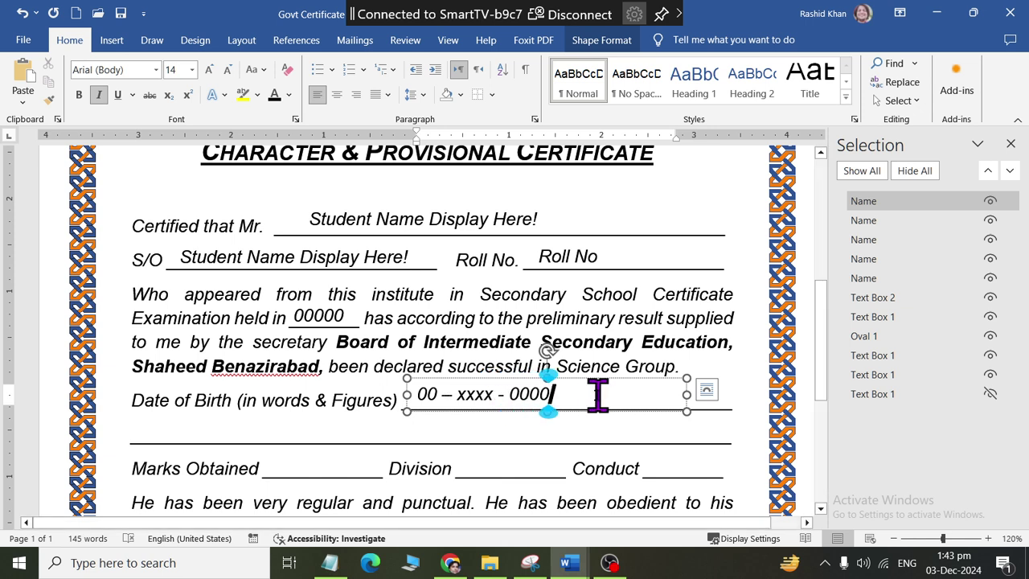
- Copy the date box to the line below, widen it across the line, and fill it with x's
{"action": "key", "text": "ctrl+c"}
{"action": "key", "text": "ctrl+v"}
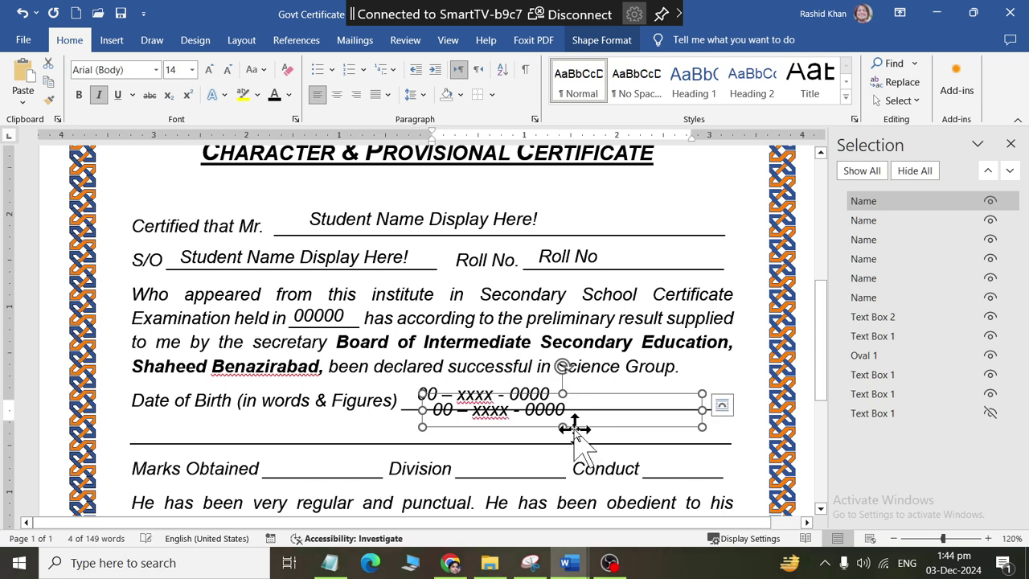
{"action": "left_click_drag", "start_coordinate": [575, 428], "coordinate": [275, 442]}
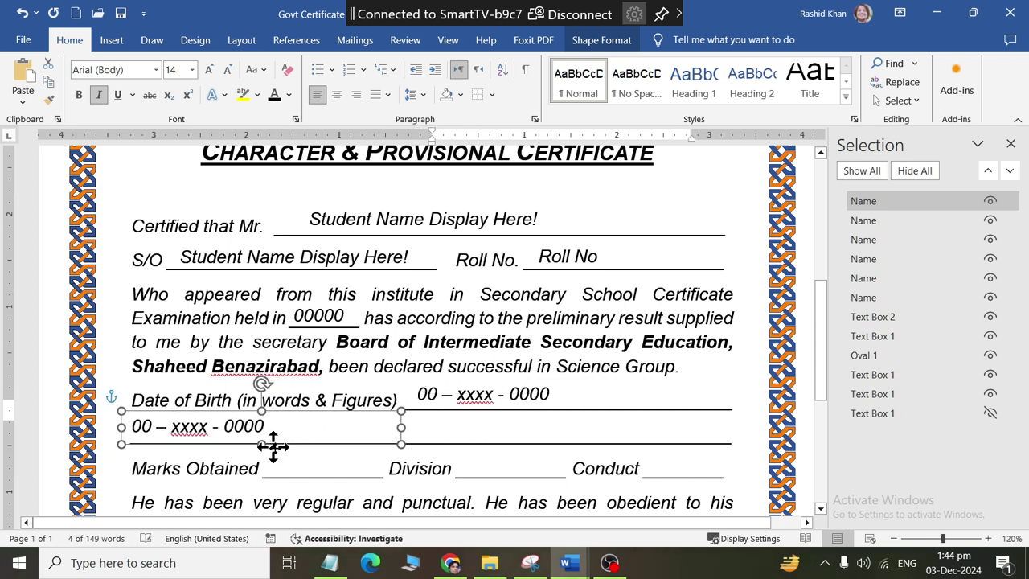
{"action": "left_click_drag", "start_coordinate": [274, 442], "coordinate": [294, 442]}
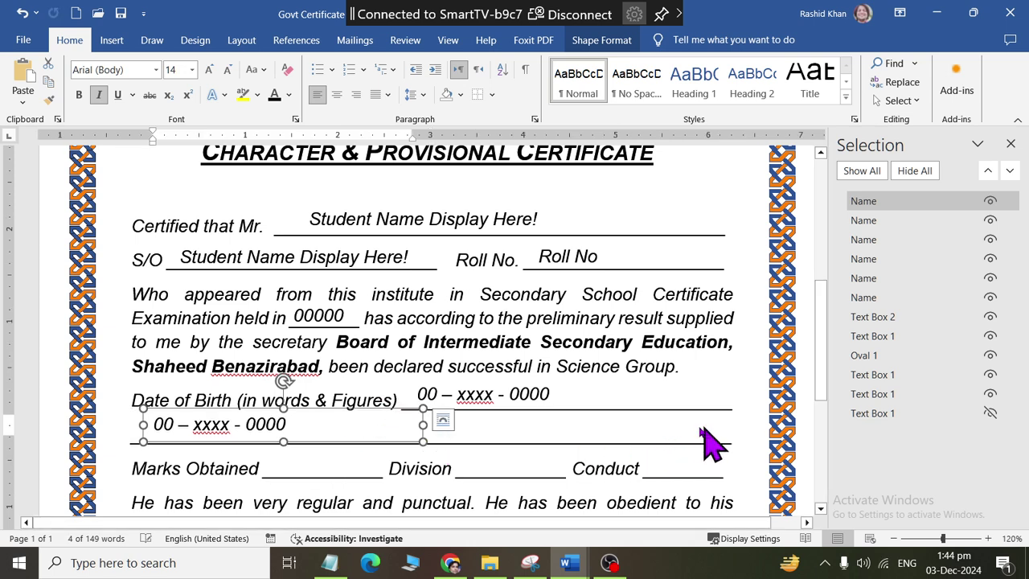
{"action": "left_click", "coordinate": [443, 419]}
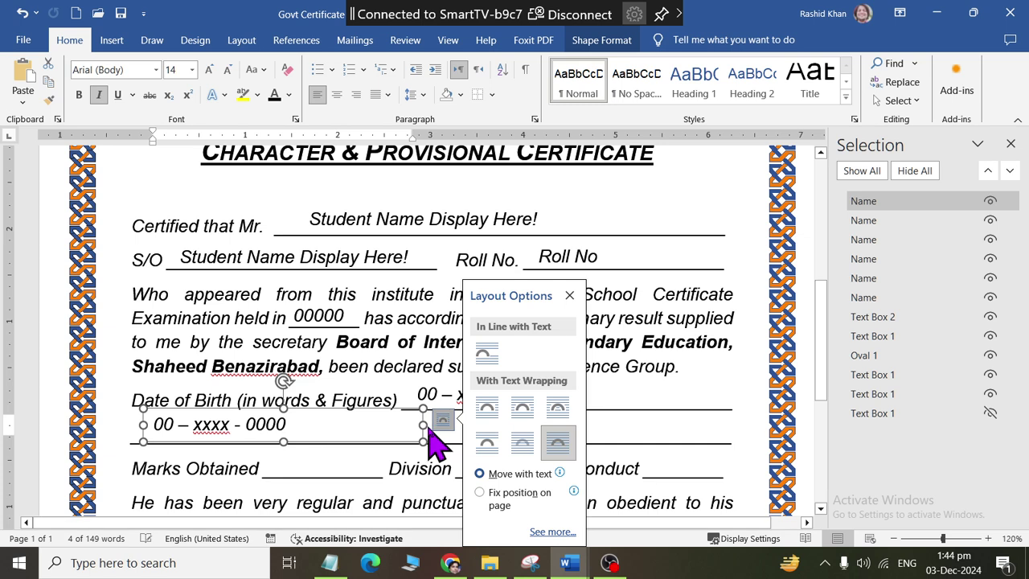
{"action": "left_click_drag", "start_coordinate": [422, 424], "coordinate": [723, 432]}
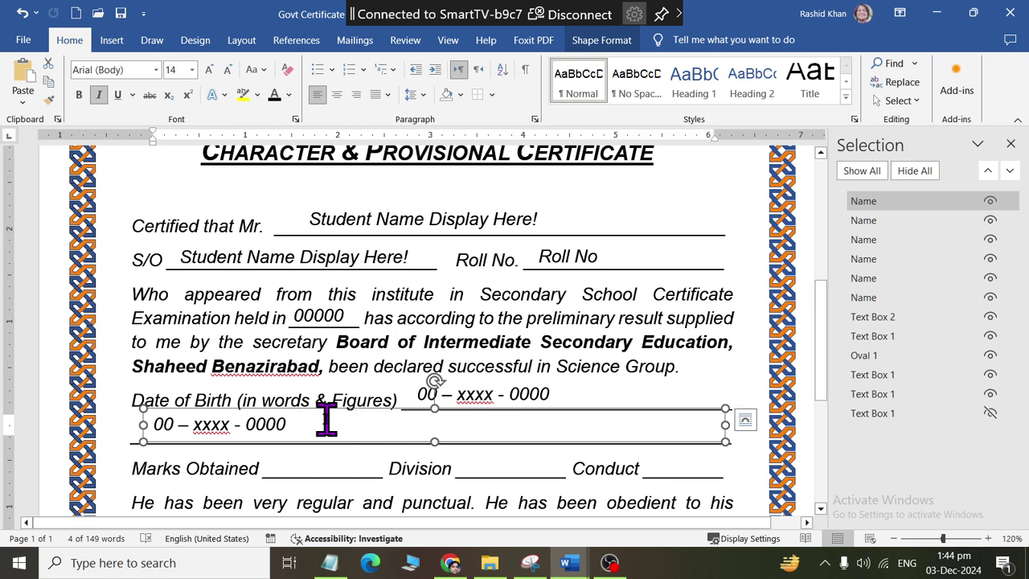
{"action": "triple_click", "coordinate": [196, 424]}
{"action": "type", "text": "xxxx"}
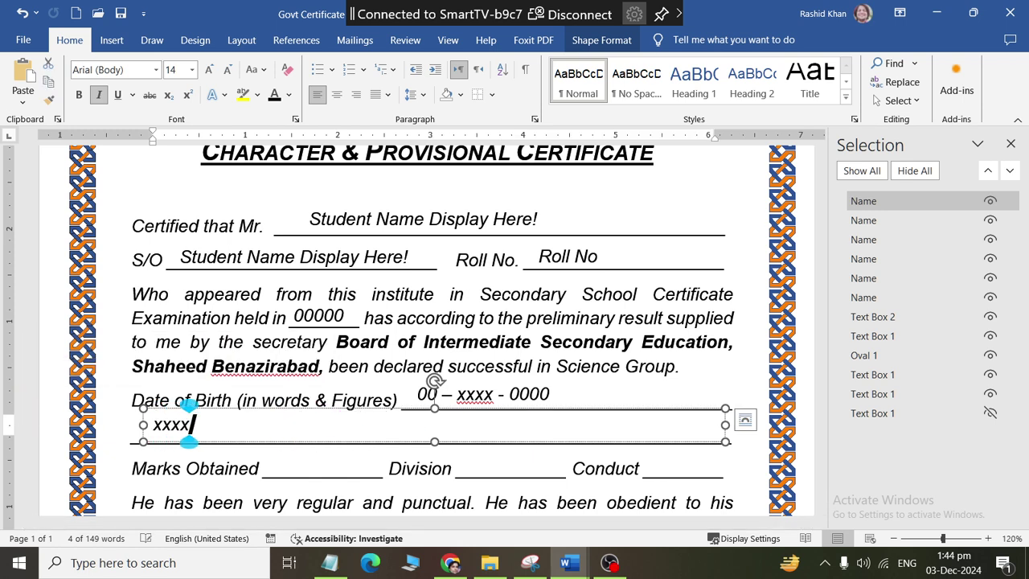
{"action": "type", "text": "xxxxxxxxxxxxxxxxxxxxxxxxxxxxxxxxx"}
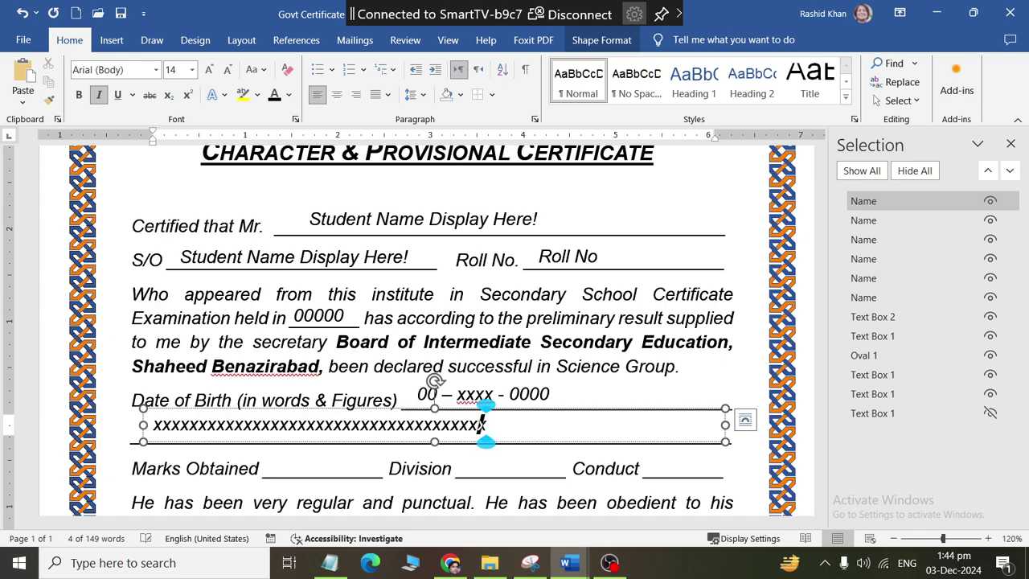
{"action": "type", "text": "xxxxxxxxx"}
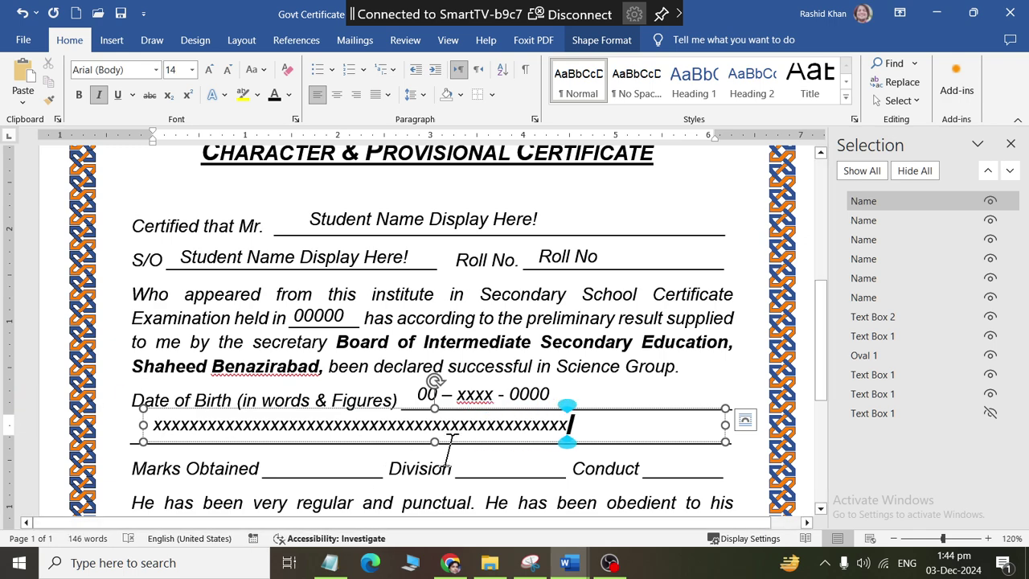
- Copy the date placeholder onto the Marks Obtained blank with text '0000', sized to fit
{"action": "scroll", "coordinate": [444, 422], "scroll_direction": "down", "scroll_amount": 3}
{"action": "scroll", "coordinate": [441, 416], "scroll_direction": "down", "scroll_amount": 1}
{"action": "scroll", "coordinate": [441, 416], "scroll_direction": "up", "scroll_amount": 1}
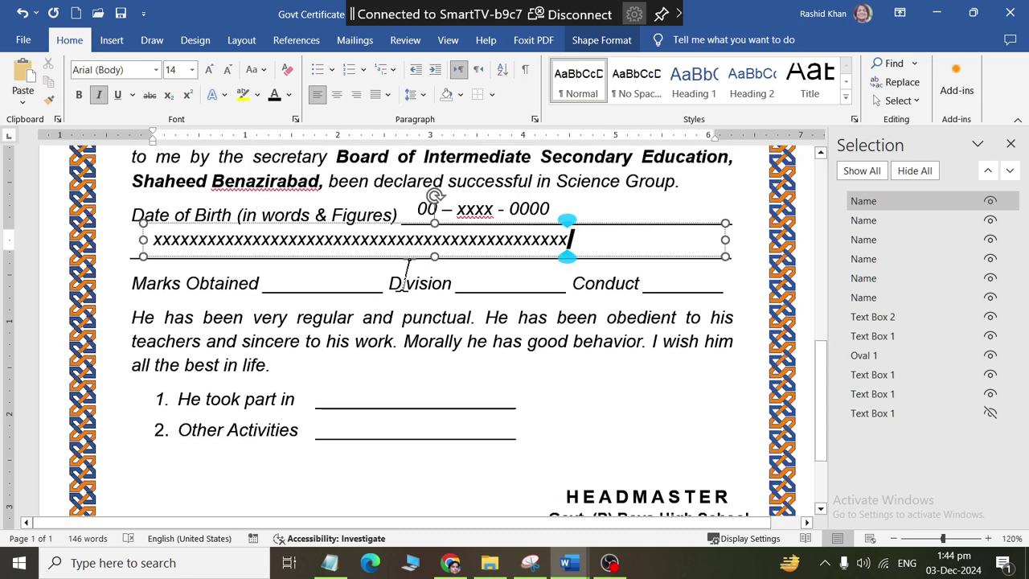
{"action": "left_click", "coordinate": [541, 194]}
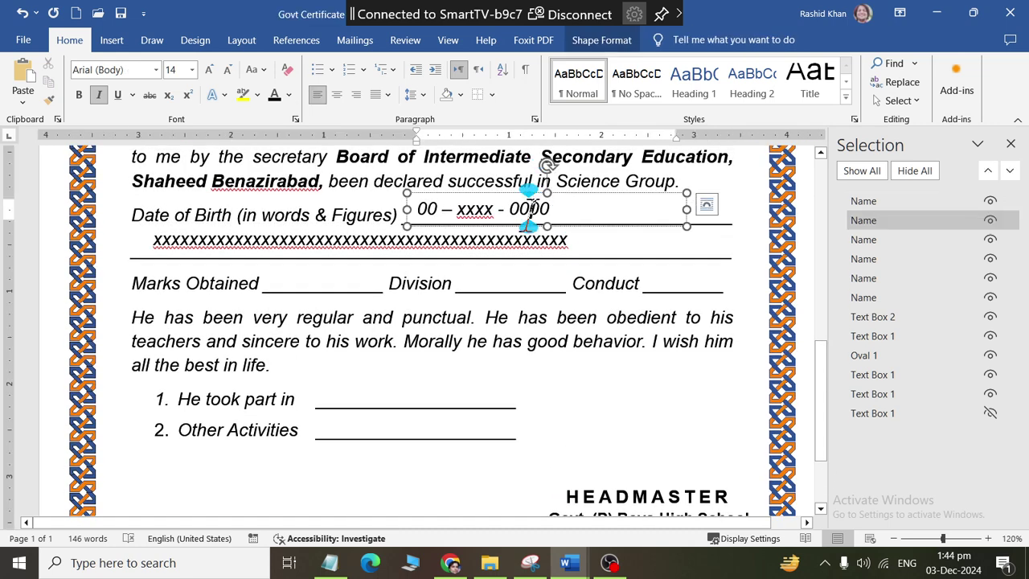
{"action": "left_click_drag", "start_coordinate": [515, 213], "coordinate": [529, 228], "text": "ctrl"}
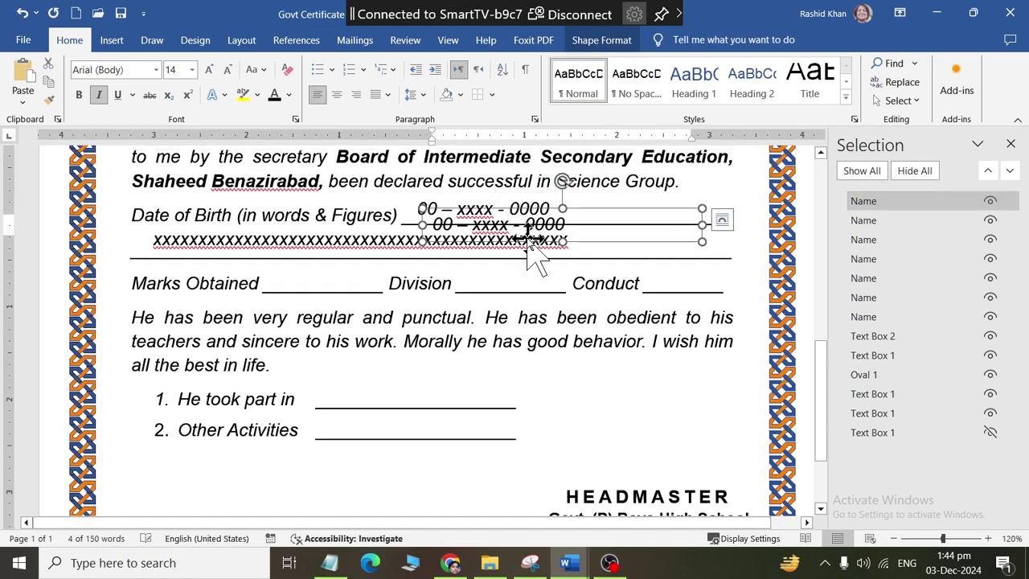
{"action": "left_click_drag", "start_coordinate": [560, 276], "coordinate": [459, 293]}
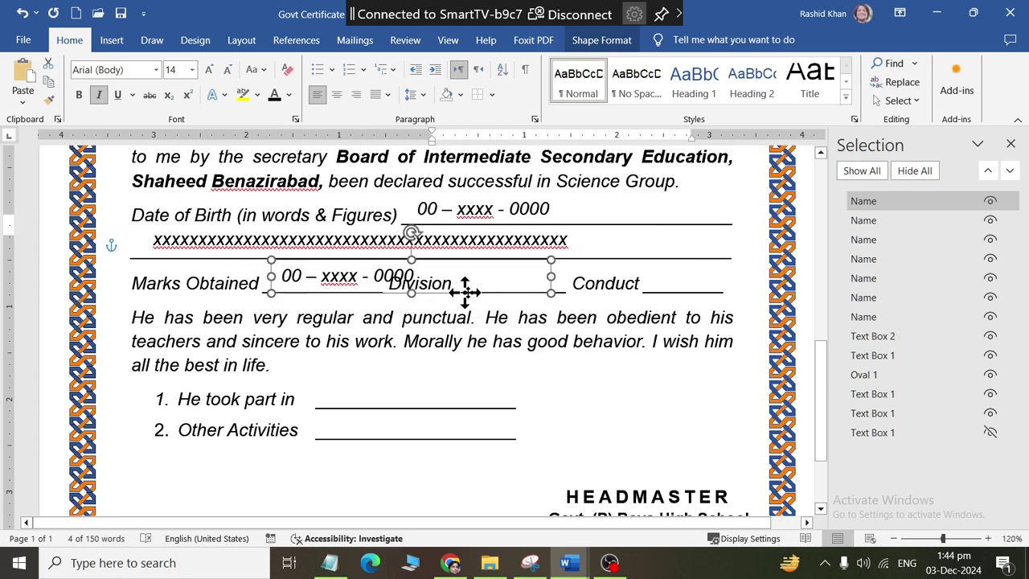
{"action": "left_click_drag", "start_coordinate": [453, 296], "coordinate": [448, 299]}
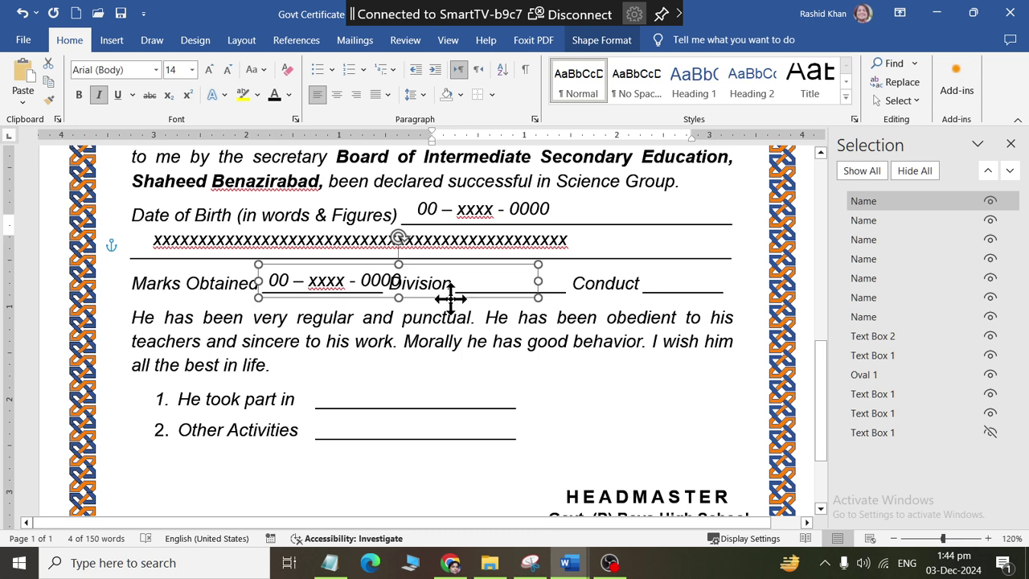
{"action": "triple_click", "coordinate": [359, 281]}
{"action": "type", "text": "0"}
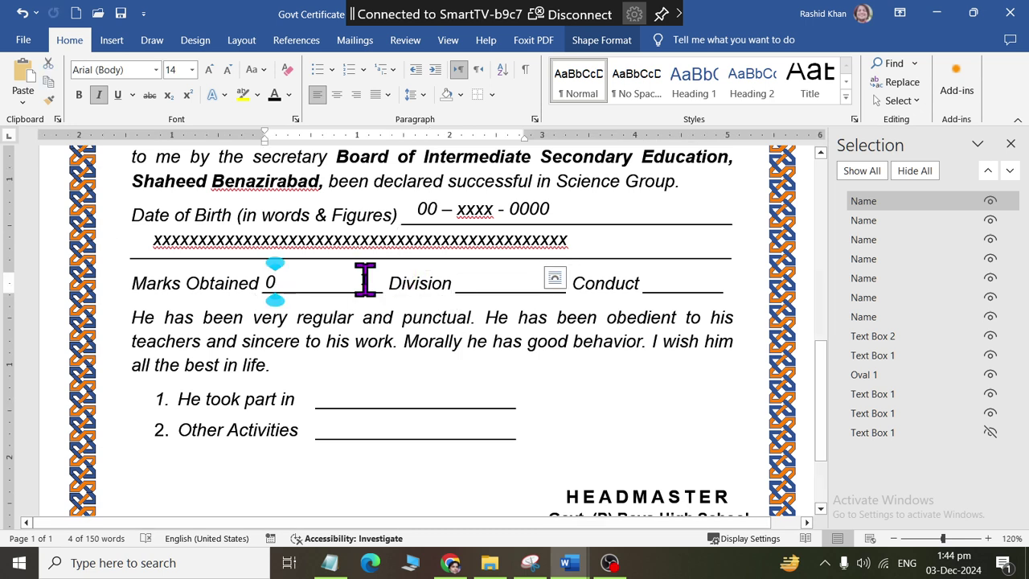
{"action": "type", "text": "000"}
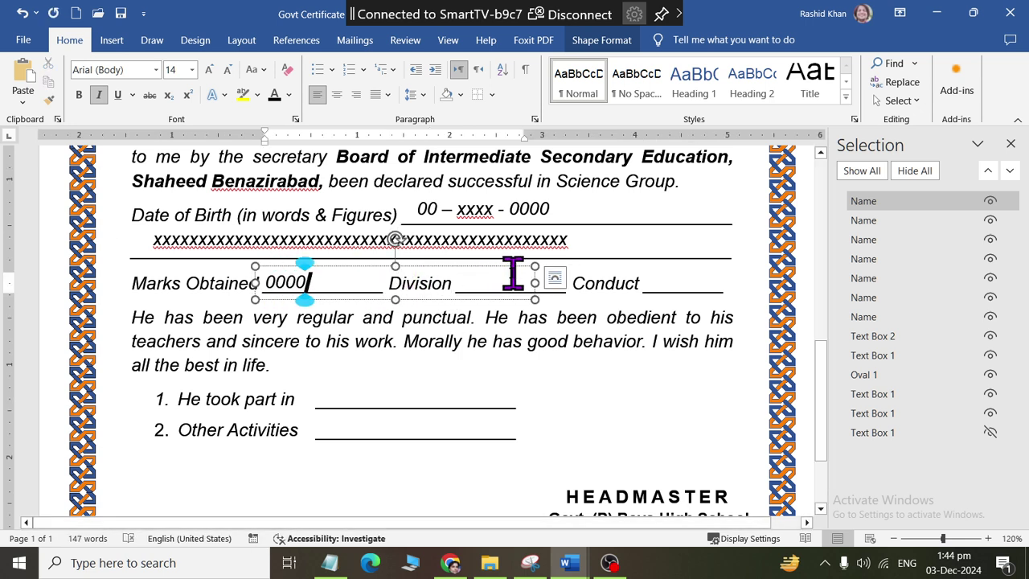
{"action": "mouse_move", "coordinate": [536, 297]}
{"action": "left_mouse_down"}
{"action": "mouse_move", "coordinate": [378, 298]}
{"action": "mouse_move", "coordinate": [542, 294]}
{"action": "left_mouse_up"}
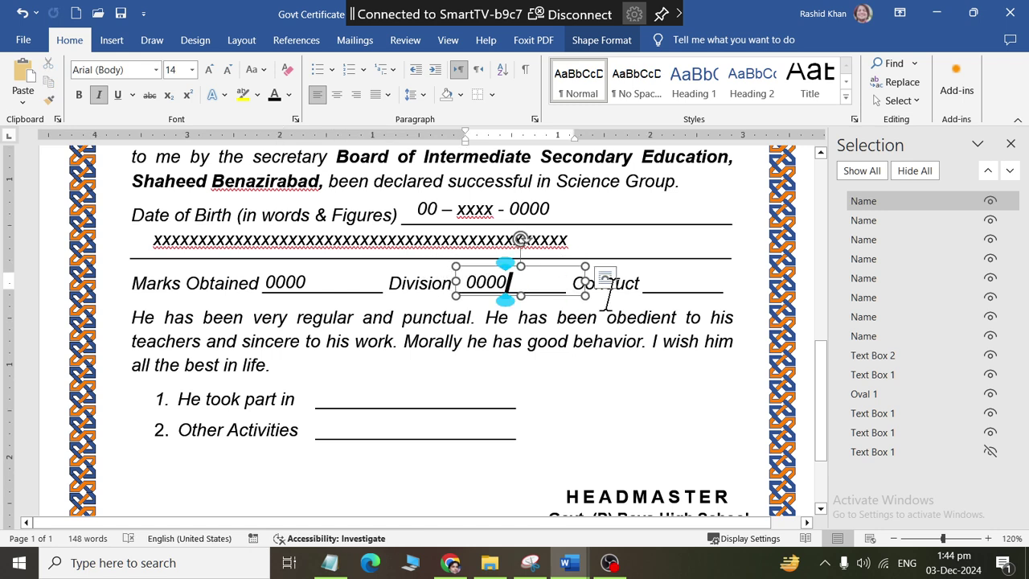
- Change the Division box text to 'A-1' and narrow it slightly
{"action": "key", "text": "BackSpace"}
{"action": "key", "text": "BackSpace"}
{"action": "key", "text": "BackSpace"}
{"action": "key", "text": "BackSpace"}
{"action": "type", "text": "a"}
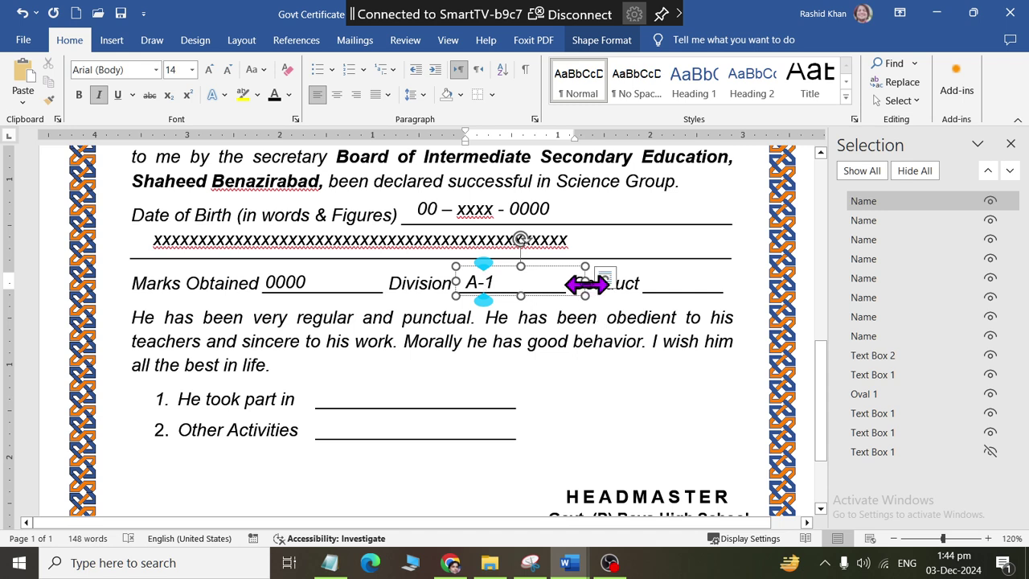
{"action": "left_click_drag", "start_coordinate": [585, 283], "coordinate": [566, 281]}
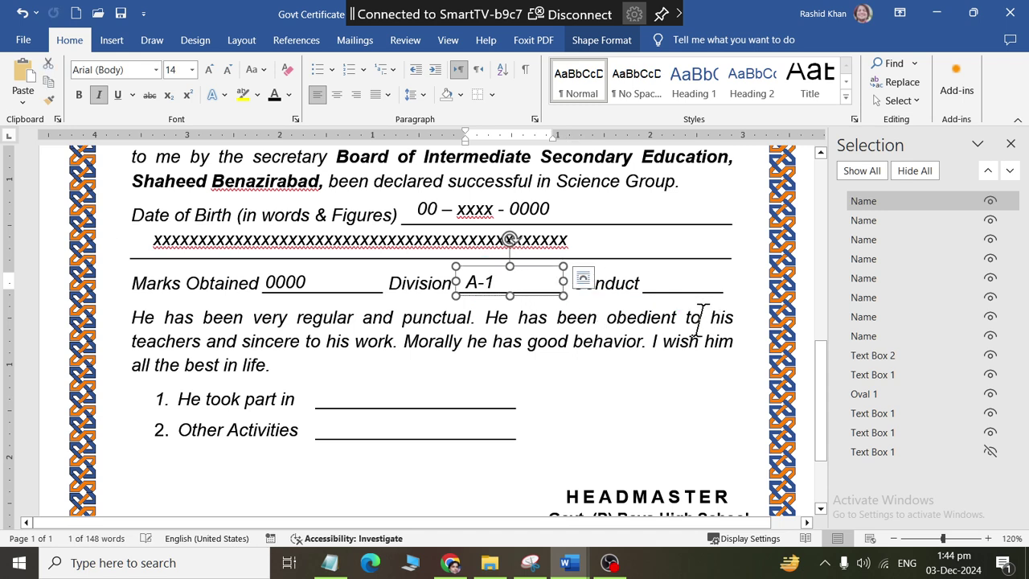
- Paste a copy beside Conduct reading 'Good' and trim its width
{"action": "key", "text": "ctrl+v"}
{"action": "left_click_drag", "start_coordinate": [538, 310], "coordinate": [708, 293]}
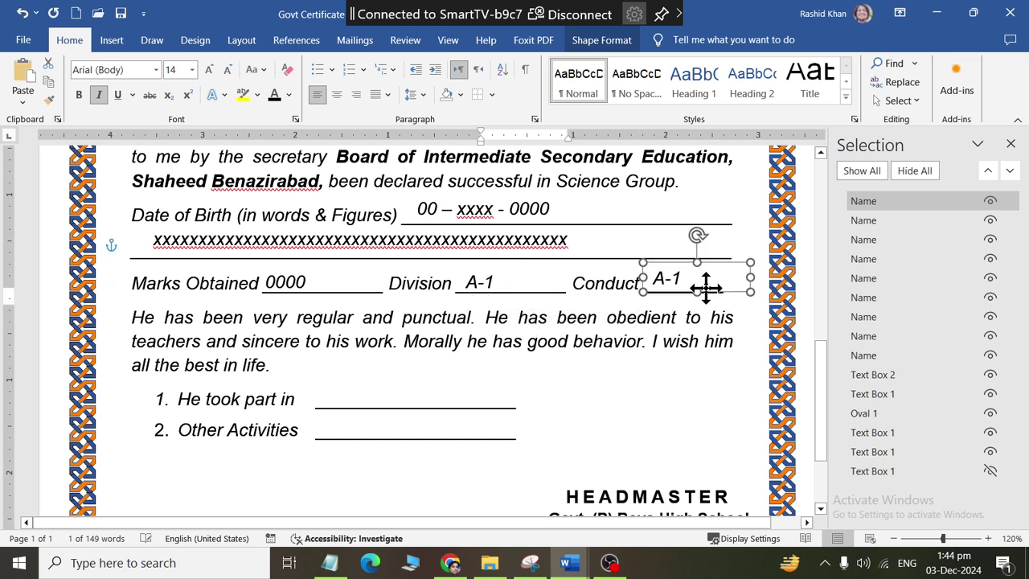
{"action": "triple_click", "coordinate": [719, 282]}
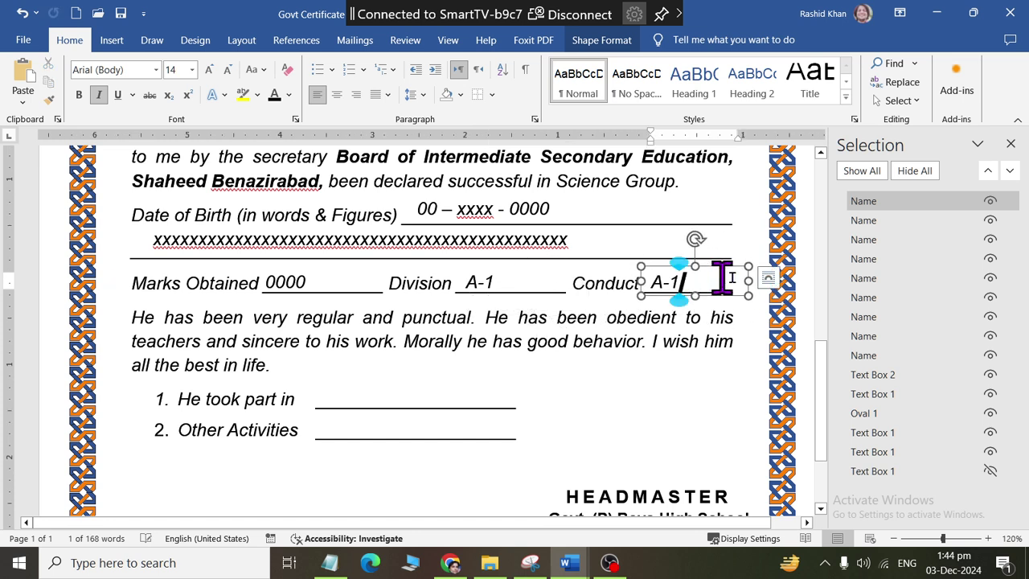
{"action": "key", "text": "Delete"}
{"action": "type", "text": "Go"}
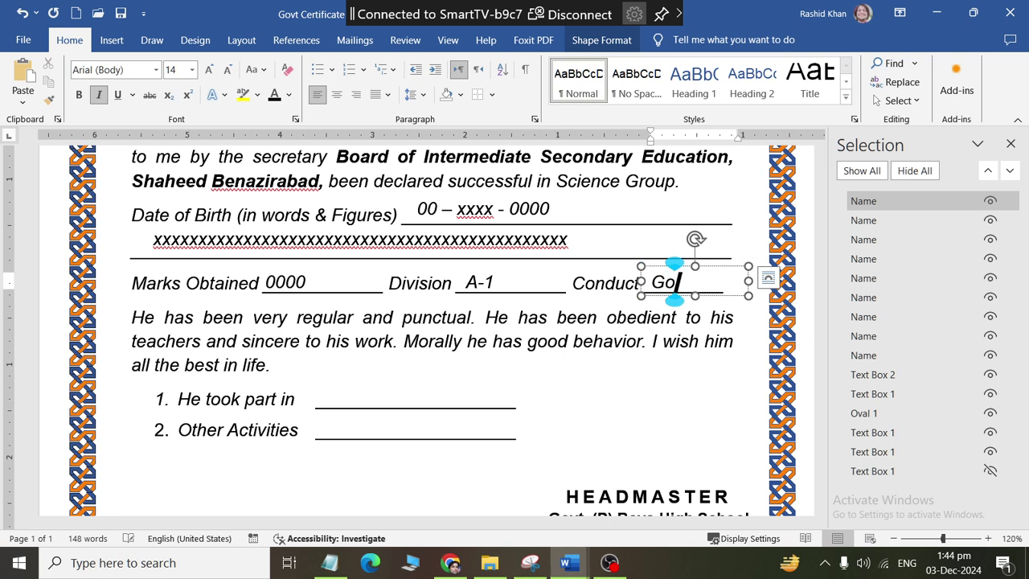
{"action": "type", "text": "od"}
{"action": "left_click_drag", "start_coordinate": [748, 281], "coordinate": [740, 280]}
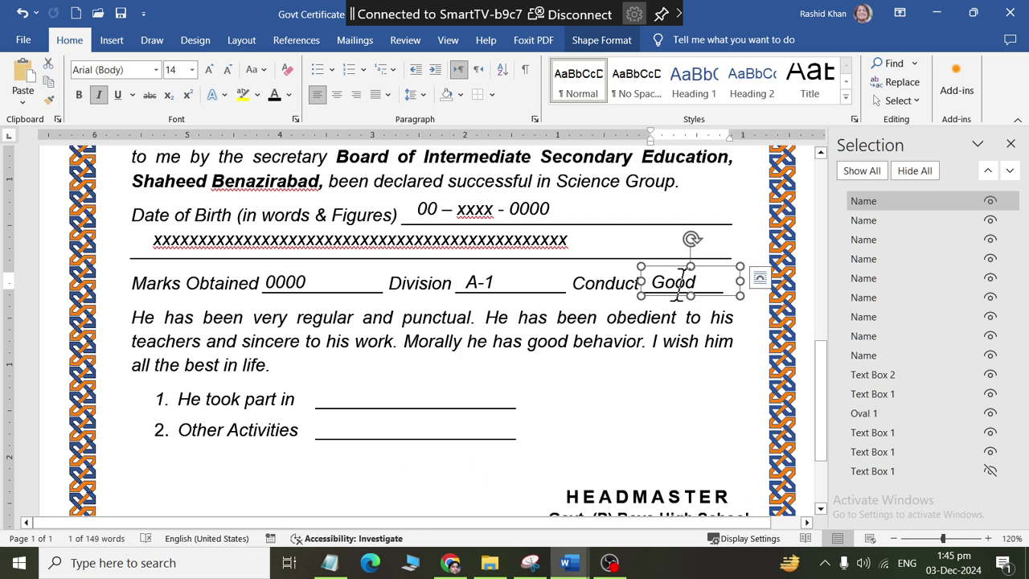
- Copy the Good box onto the He took part in and Other Activities blanks, widening and aligning them
{"action": "left_click_drag", "start_coordinate": [667, 296], "coordinate": [368, 408], "text": "ctrl"}
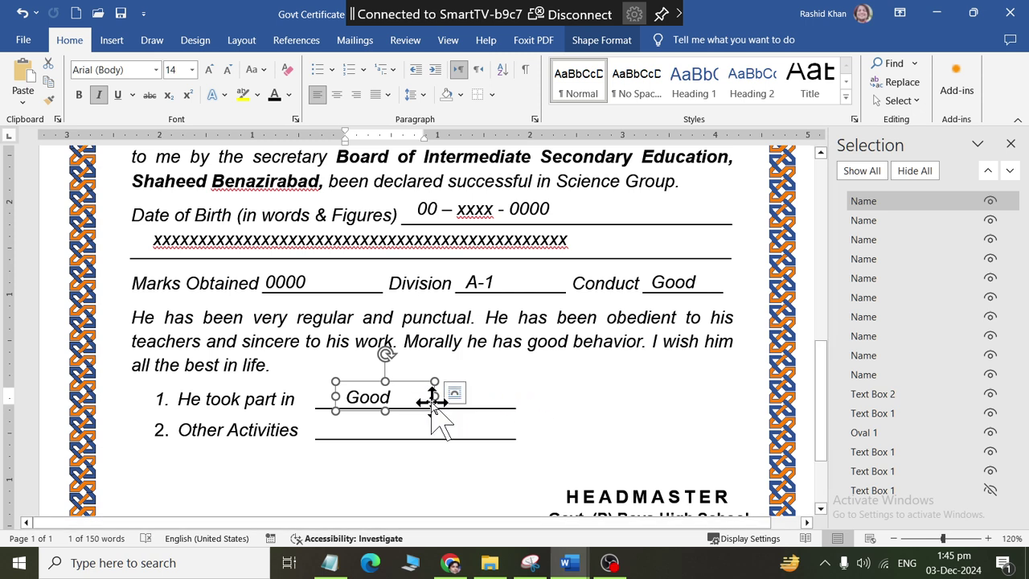
{"action": "left_click_drag", "start_coordinate": [434, 398], "coordinate": [508, 397]}
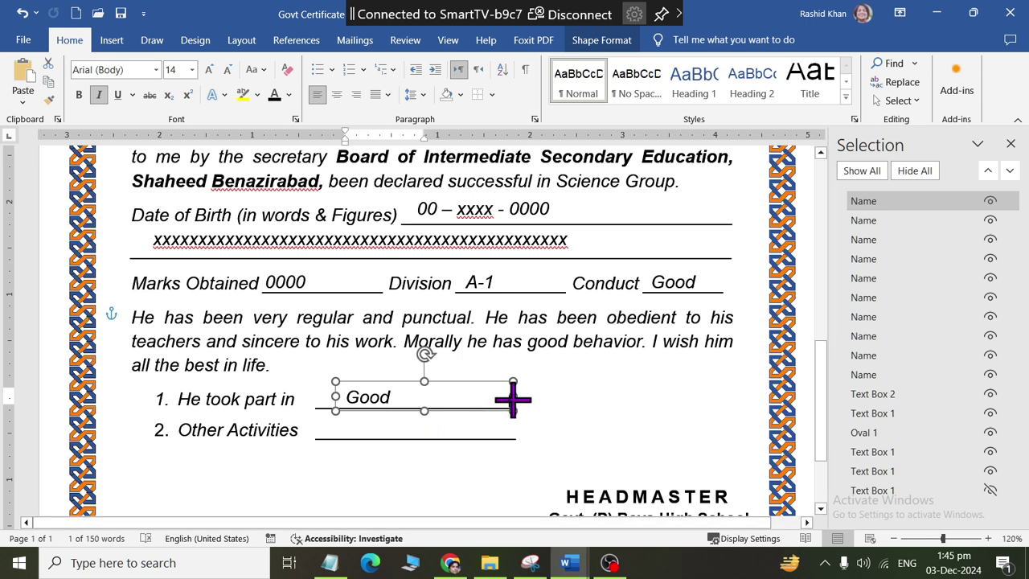
{"action": "mouse_move", "coordinate": [441, 393]}
{"action": "left_mouse_down"}
{"action": "mouse_move", "coordinate": [456, 409]}
{"action": "mouse_move", "coordinate": [451, 434]}
{"action": "left_mouse_up"}
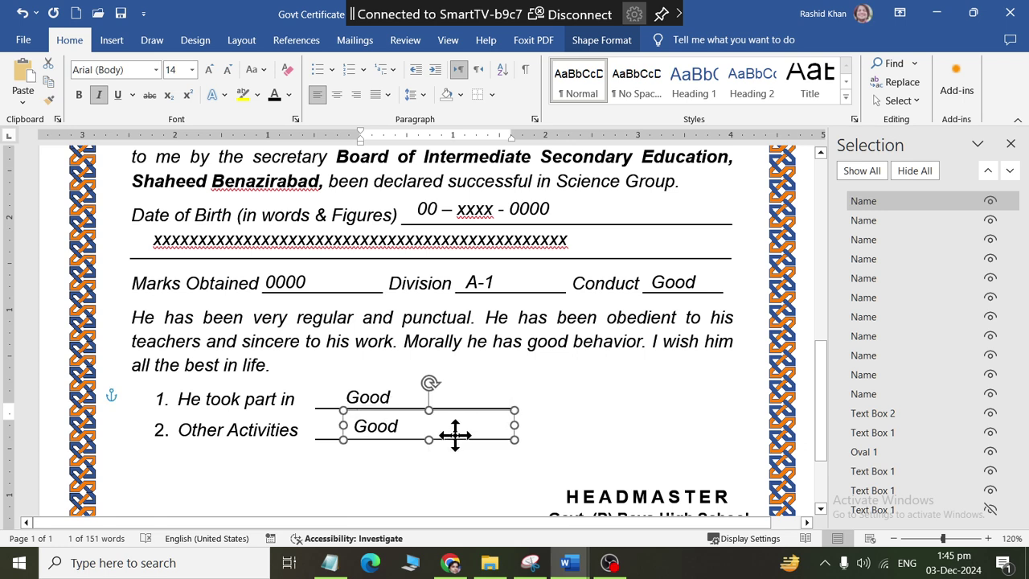
{"action": "left_click", "coordinate": [504, 413]}
{"action": "key", "text": "ctrl+Down"}
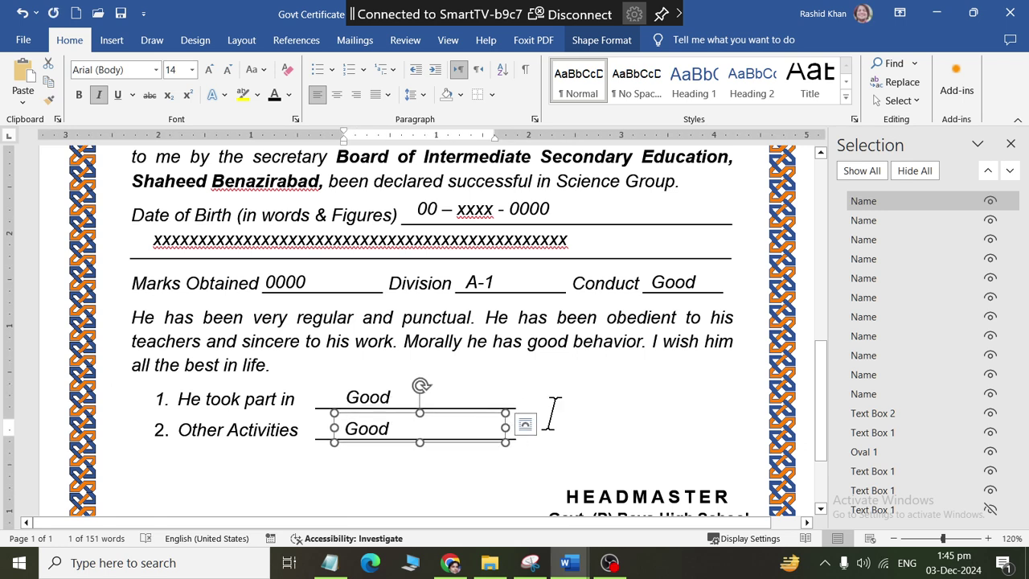
{"action": "scroll", "coordinate": [554, 413], "scroll_direction": "down", "scroll_amount": 1}
{"action": "scroll", "coordinate": [603, 410], "scroll_direction": "up", "scroll_amount": 3}
{"action": "scroll", "coordinate": [603, 410], "scroll_direction": "down", "scroll_amount": 2, "text": "ctrl"}
{"action": "scroll", "coordinate": [595, 394], "scroll_direction": "down", "scroll_amount": 1, "text": "ctrl"}
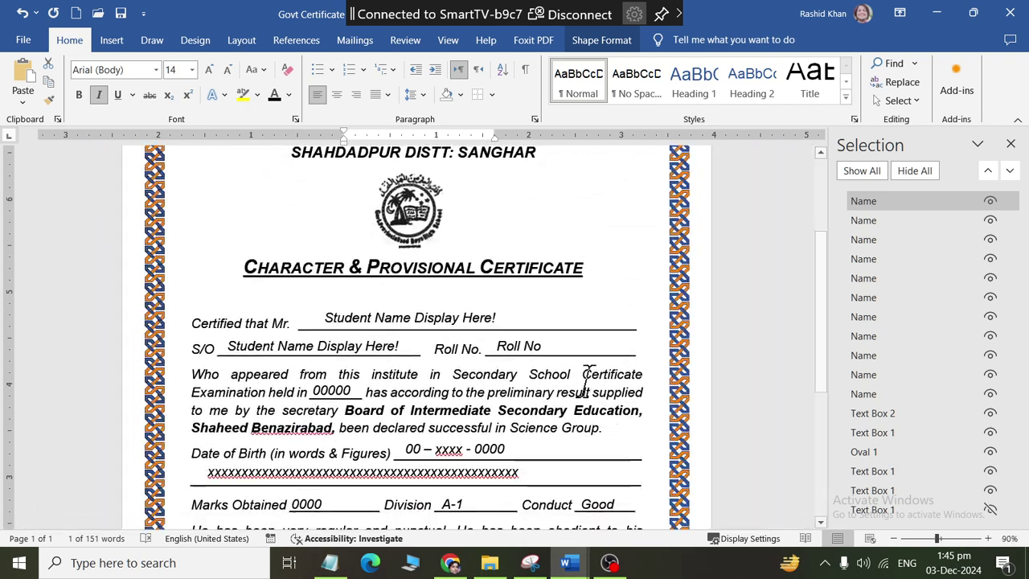
{"action": "scroll", "coordinate": [498, 346], "scroll_direction": "down", "scroll_amount": 1}
{"action": "scroll", "coordinate": [429, 314], "scroll_direction": "down", "scroll_amount": 1}
- Rename the S/O box to FName and the Roll No box to RollNo in the Selection pane
{"action": "left_click", "coordinate": [385, 247]}
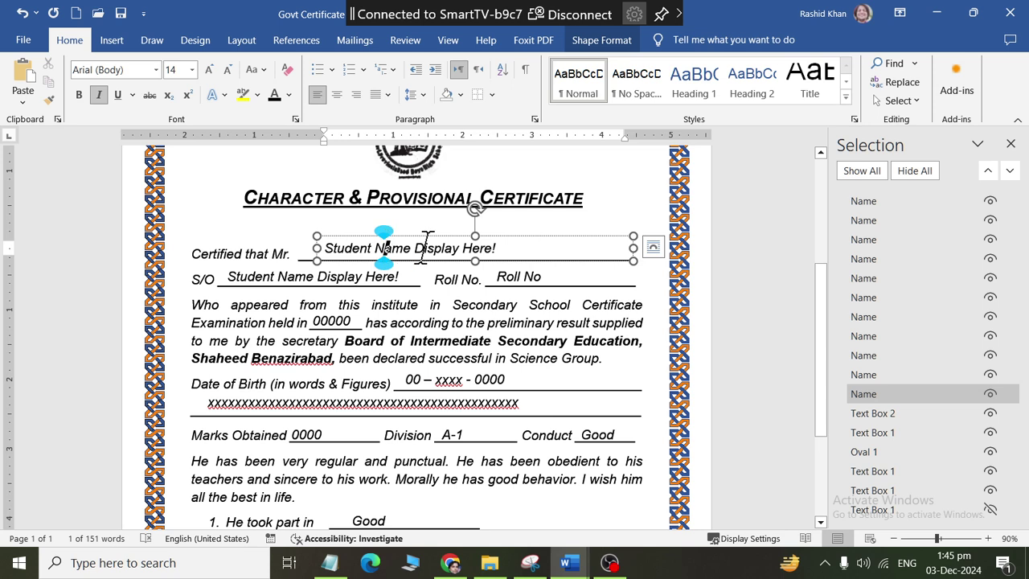
{"action": "left_click", "coordinate": [314, 277]}
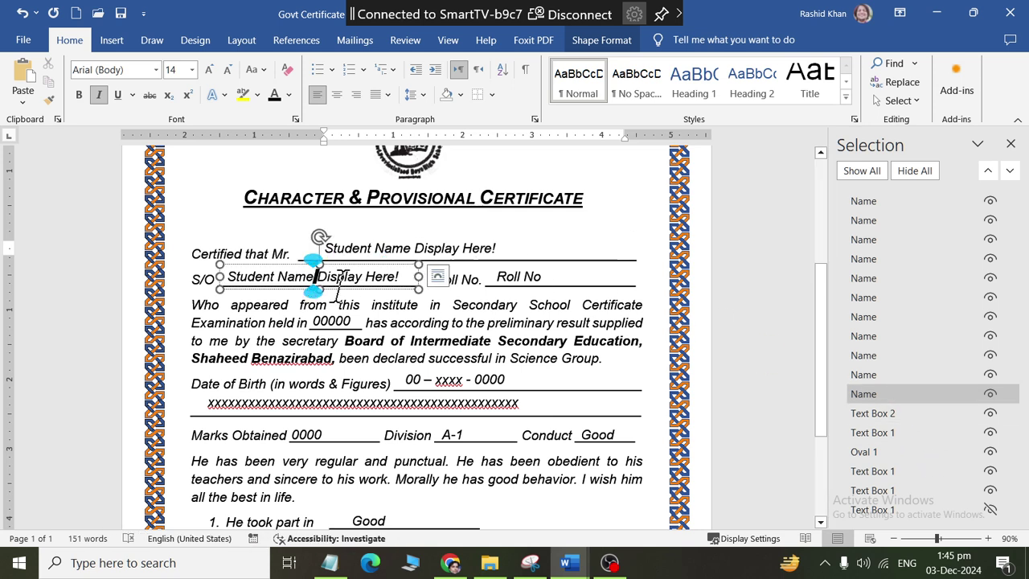
{"action": "left_click", "coordinate": [865, 375]}
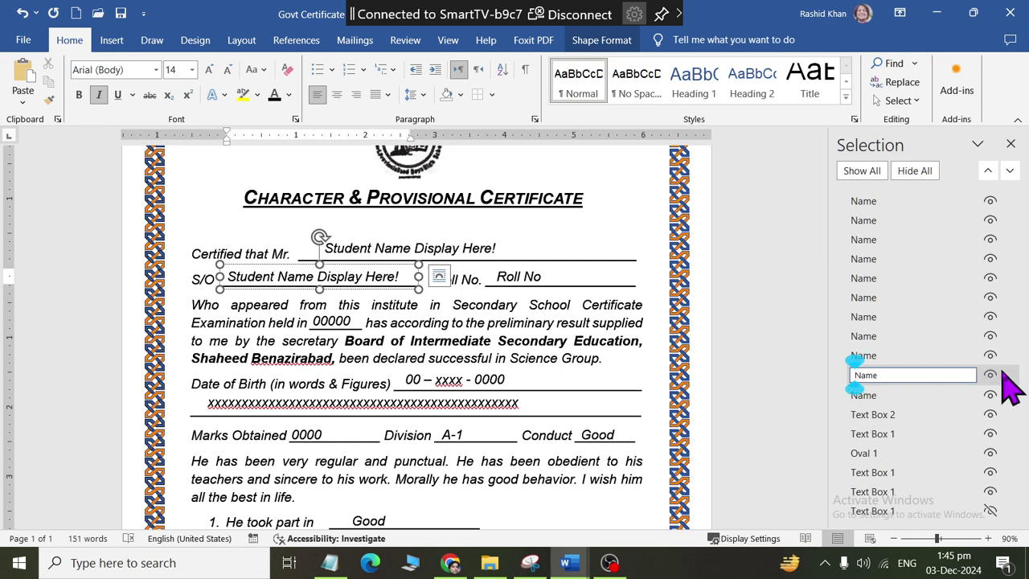
{"action": "type", "text": "F"}
{"action": "left_click", "coordinate": [315, 277]}
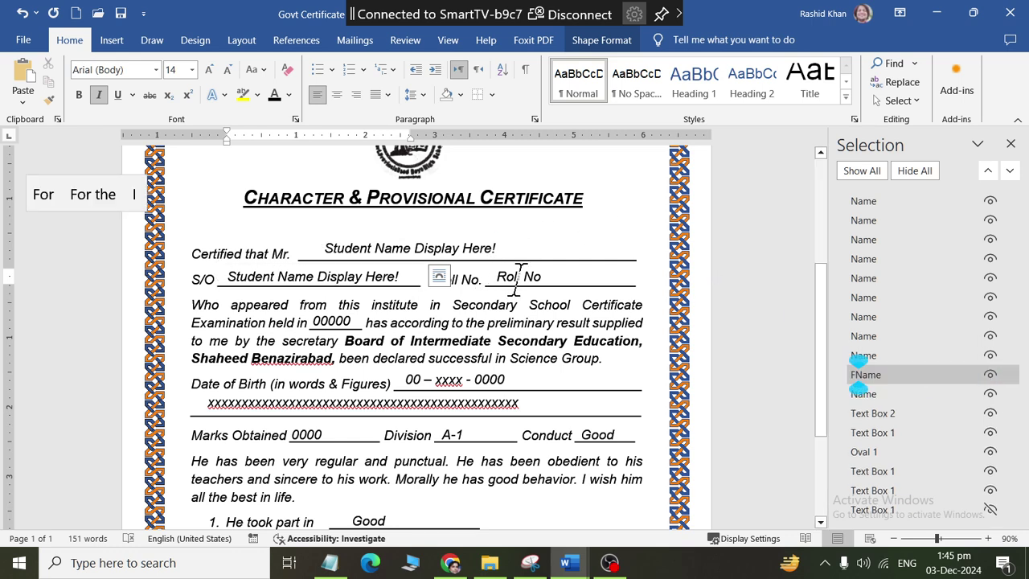
{"action": "left_click", "coordinate": [528, 277]}
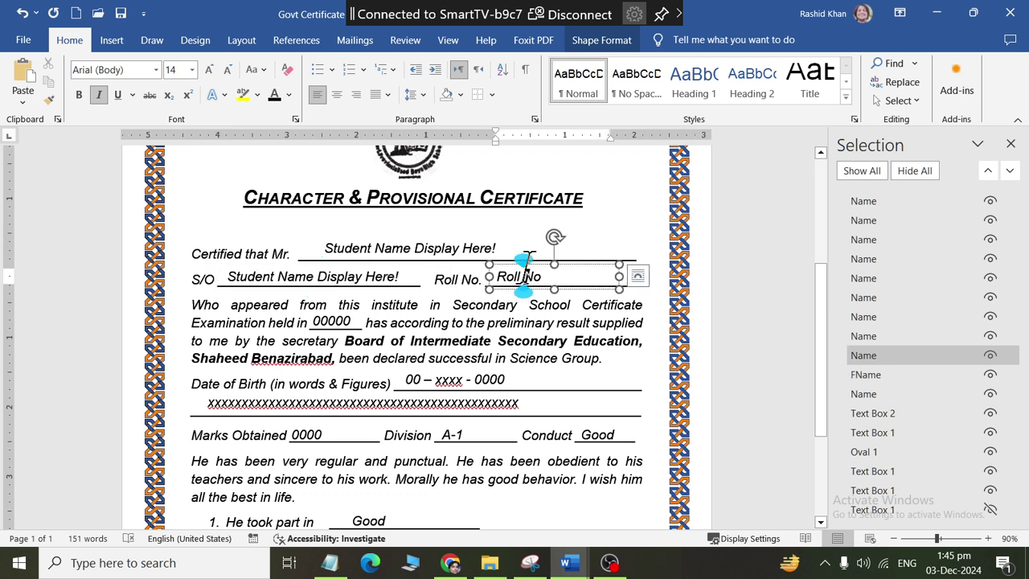
{"action": "left_click", "coordinate": [868, 356]}
{"action": "double_click", "coordinate": [884, 356]}
{"action": "type", "text": "R"}
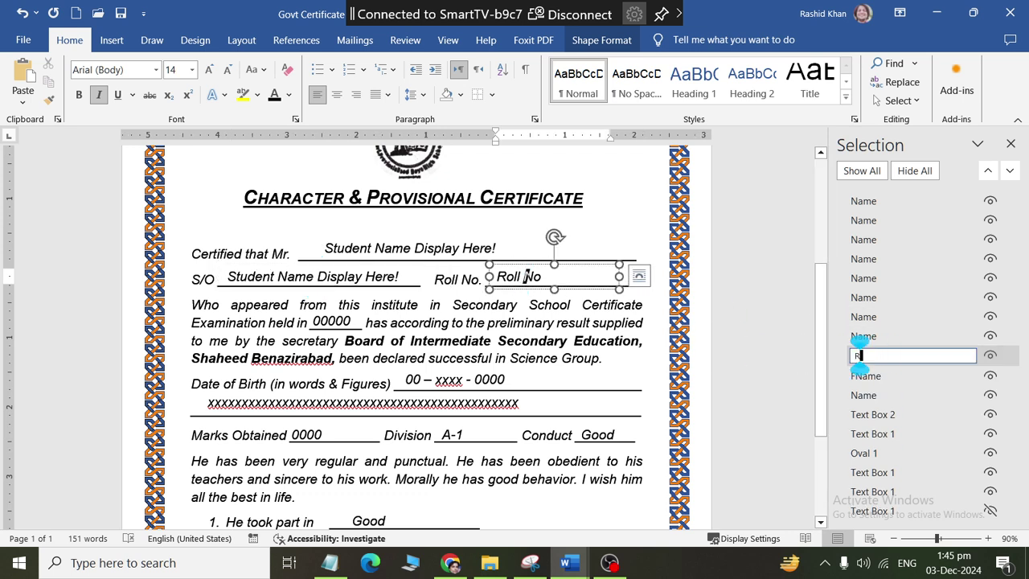
{"action": "type", "text": "ollNo"}
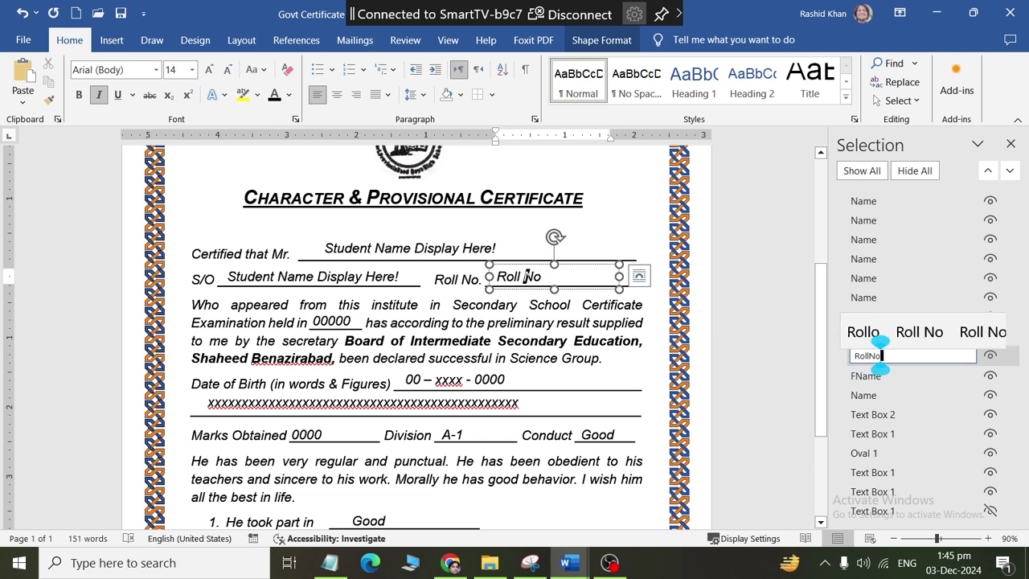
{"action": "key", "text": "Return"}
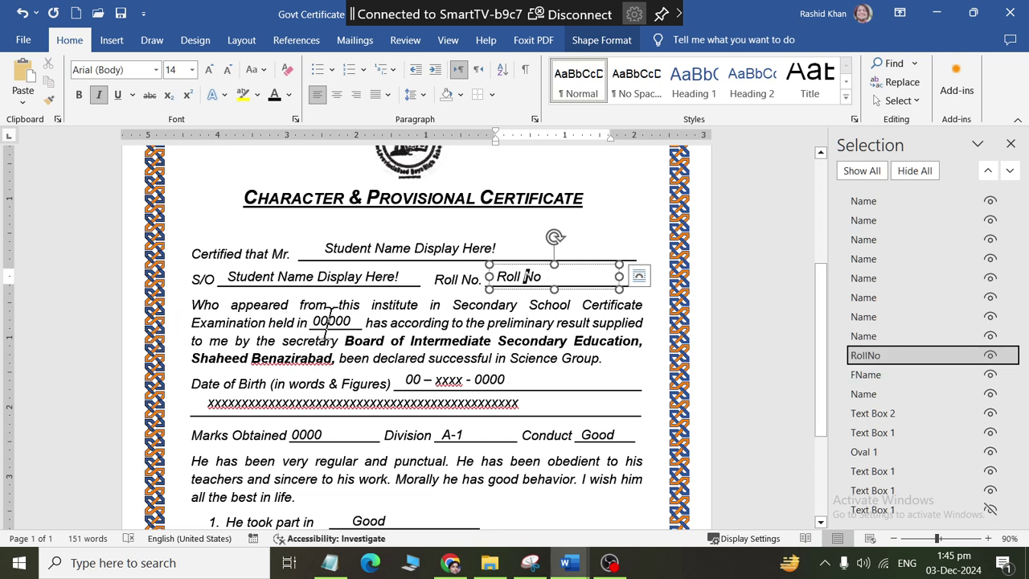
- Rename the 00000 box MarksObtained, the date box DOB, and the xxxx box DObinwords
{"action": "left_click", "coordinate": [330, 320]}
{"action": "left_click", "coordinate": [894, 336]}
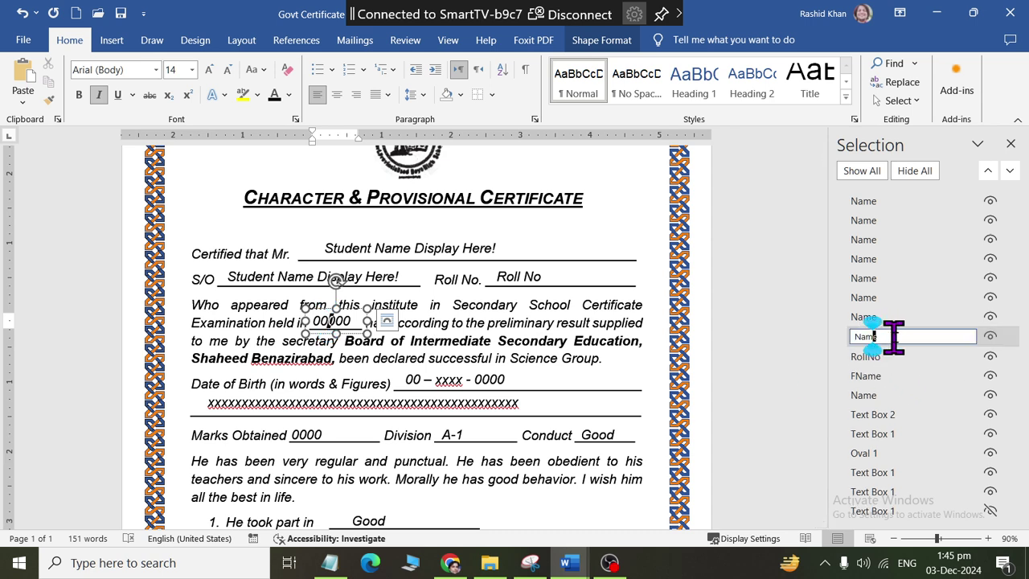
{"action": "double_click", "coordinate": [893, 336]}
{"action": "type", "text": "Marks"}
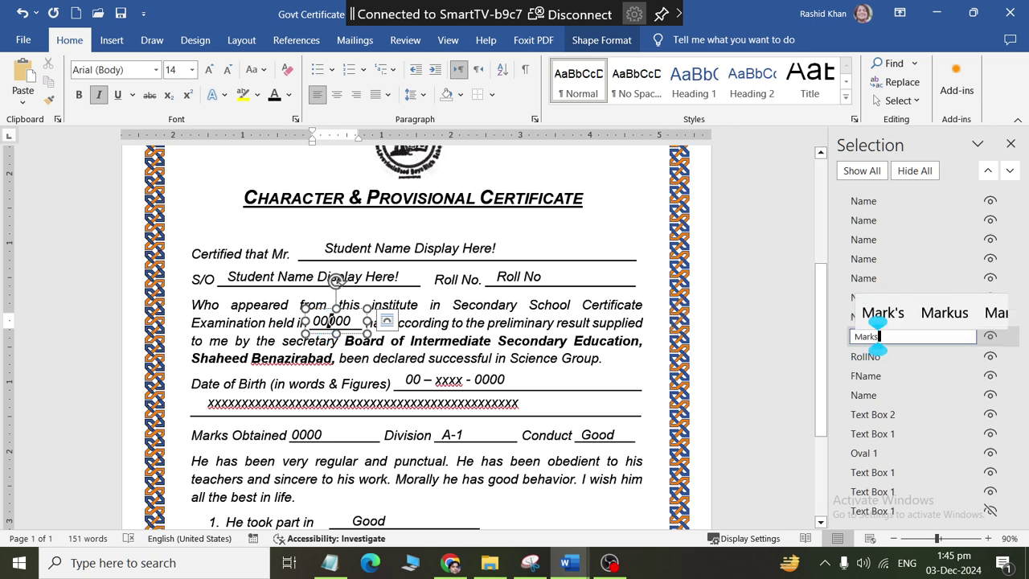
{"action": "type", "text": "Obtained"}
{"action": "key", "text": "Return"}
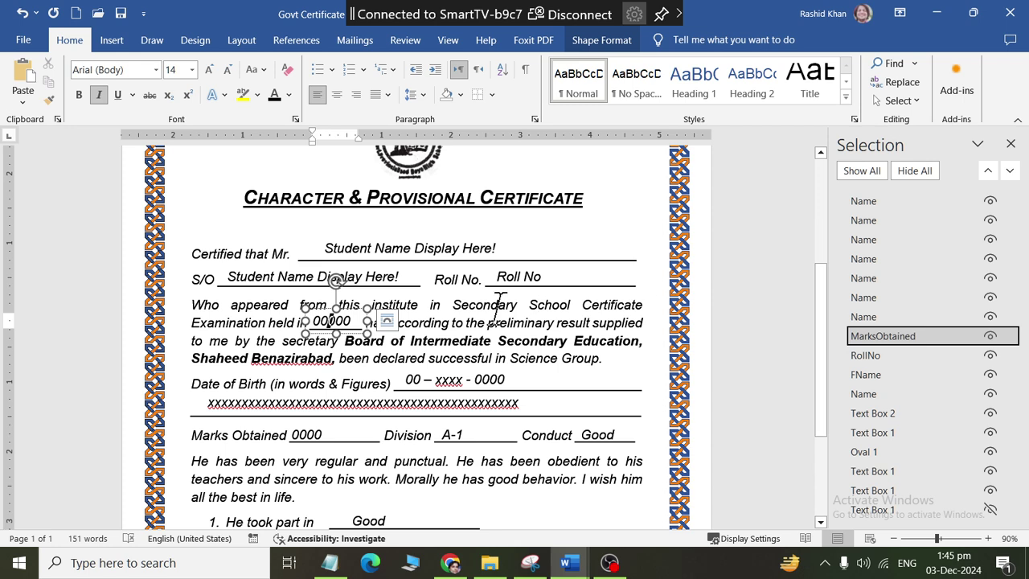
{"action": "left_click", "coordinate": [412, 389]}
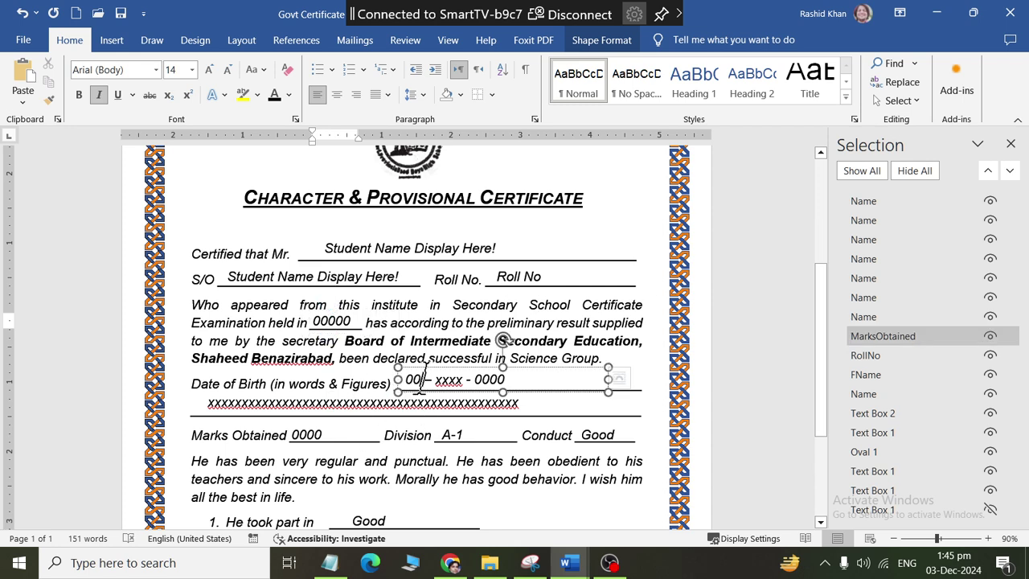
{"action": "double_click", "coordinate": [869, 316]}
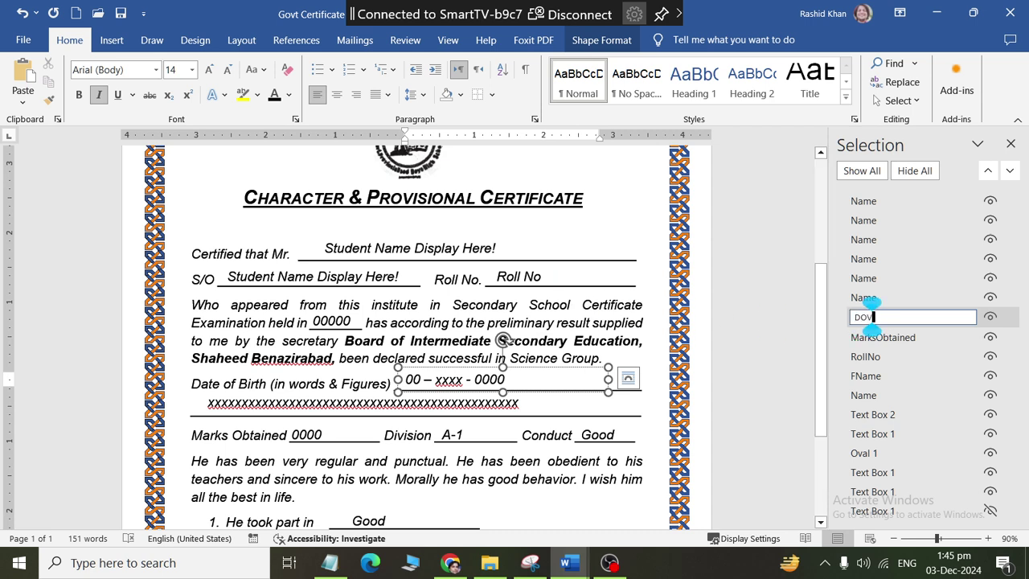
{"action": "key", "text": "Return"}
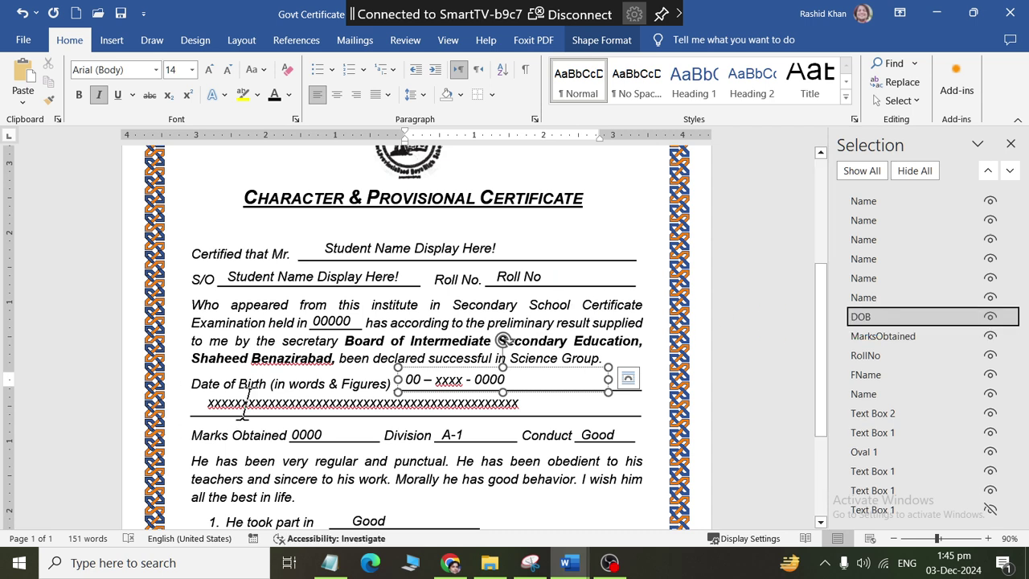
{"action": "left_click", "coordinate": [243, 400]}
{"action": "left_click", "coordinate": [898, 303]}
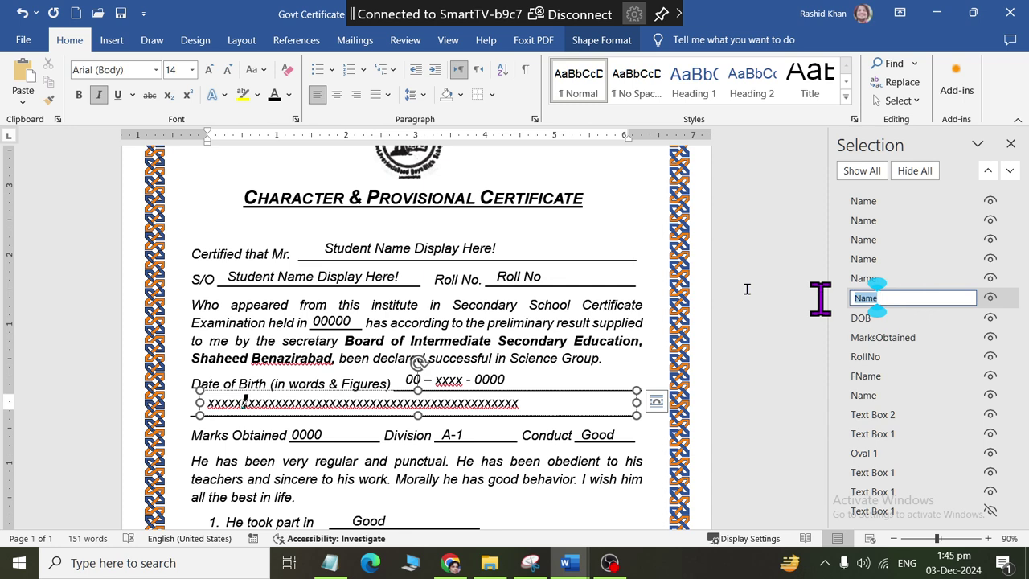
{"action": "type", "text": "DObi"}
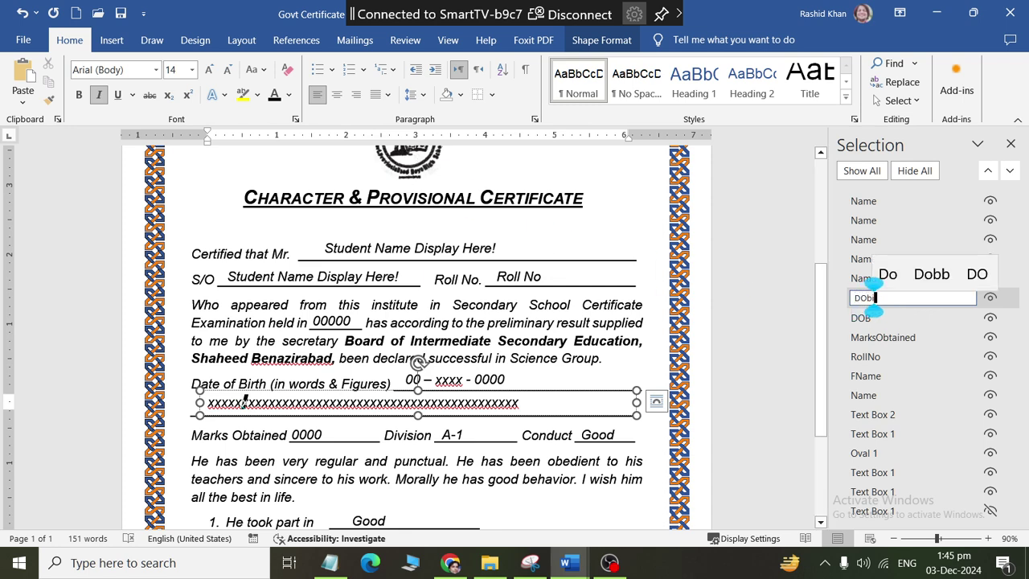
{"action": "type", "text": "nwords"}
{"action": "key", "text": "Return"}
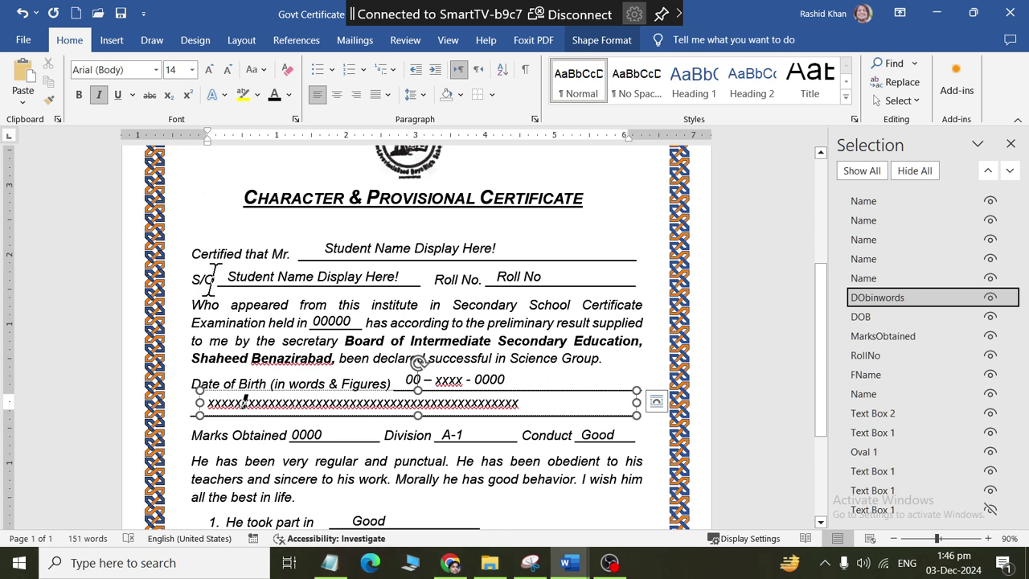
{"action": "left_click", "coordinate": [313, 430]}
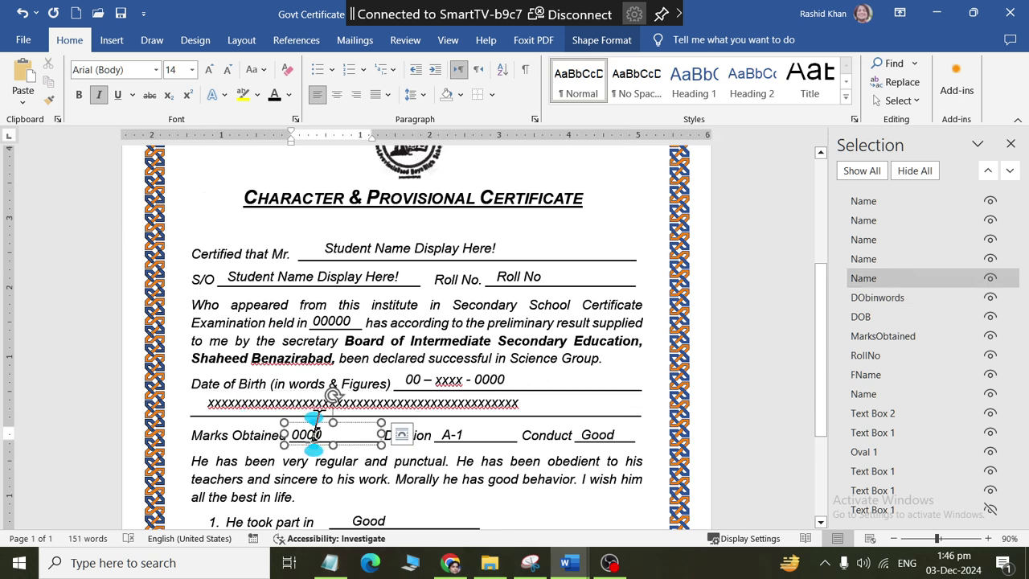
- Rename the 00000 exam-year box to examyear and the marks box to MarksObtained
{"action": "left_click", "coordinate": [334, 319]}
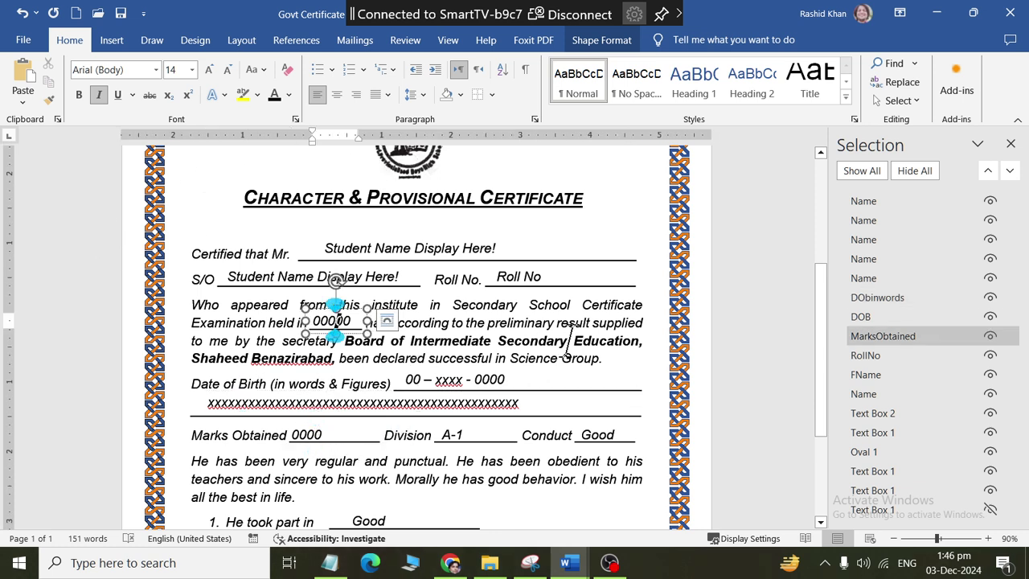
{"action": "left_click", "coordinate": [916, 336]}
{"action": "type", "text": "examyear"}
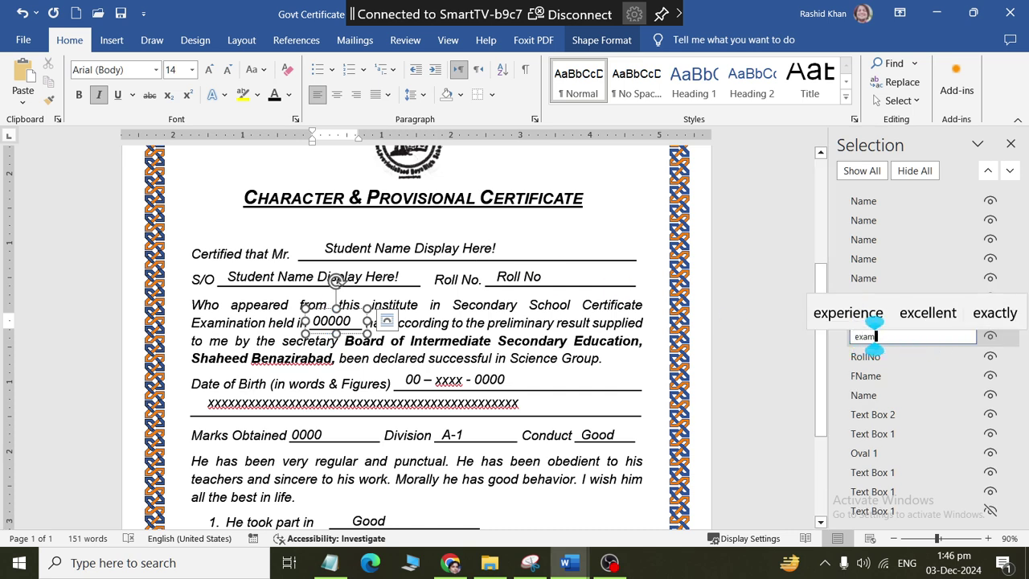
{"action": "key", "text": "Return"}
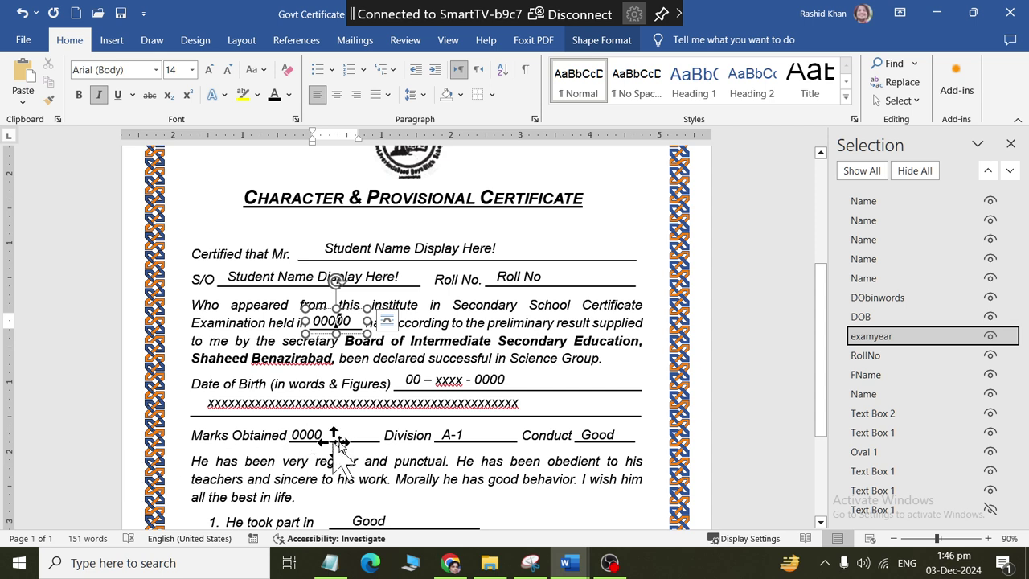
{"action": "left_click", "coordinate": [338, 437]}
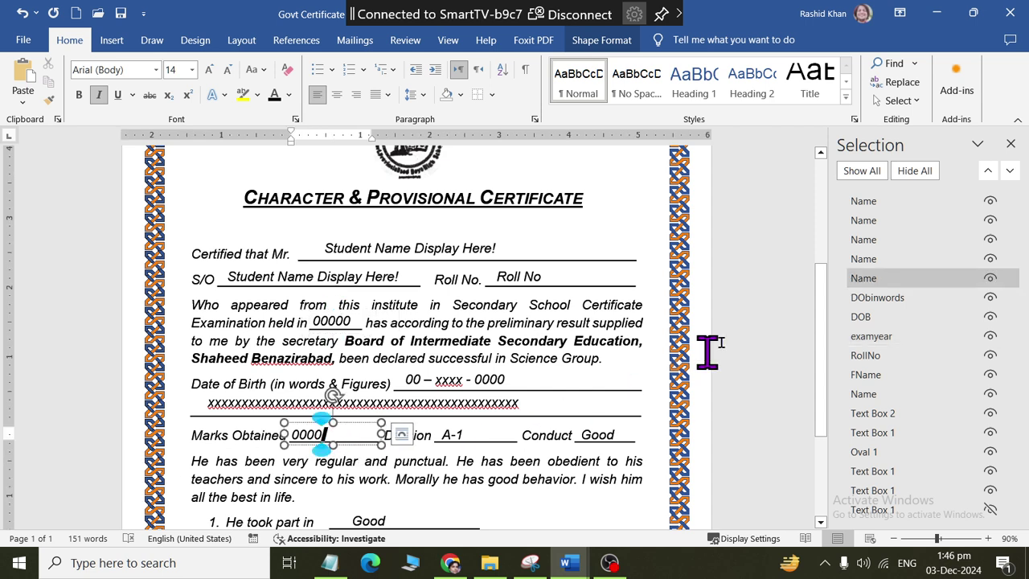
{"action": "left_click", "coordinate": [874, 279]}
{"action": "type", "text": "Marks"}
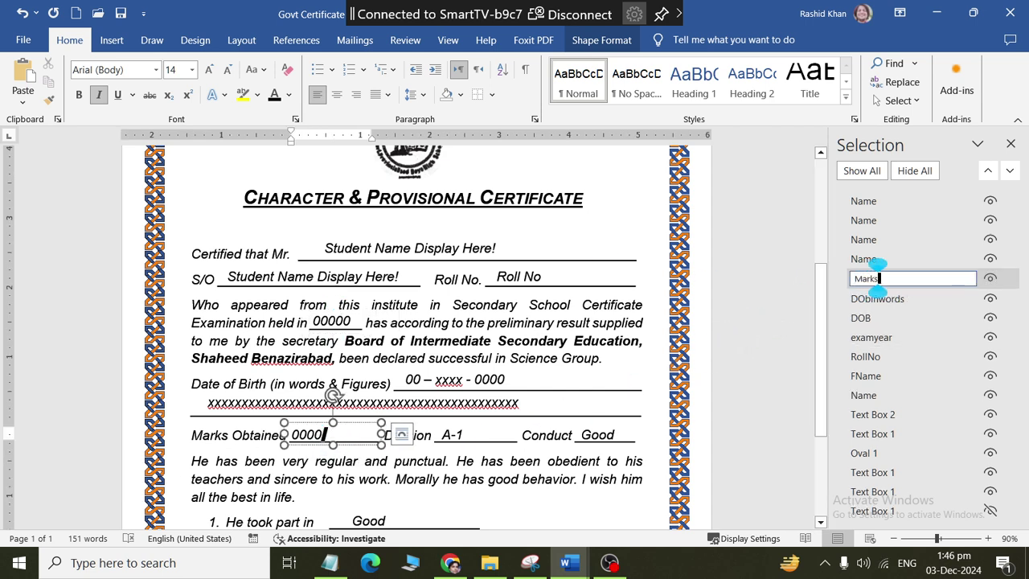
{"action": "type", "text": "Obtained"}
{"action": "key", "text": "Return"}
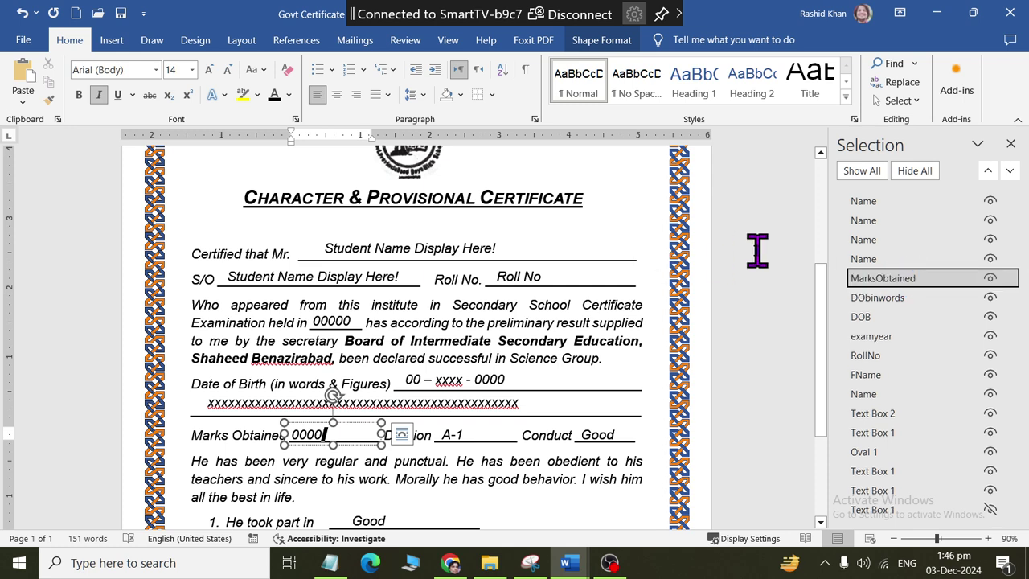
- Name the Division A-1 box division and the Conduct Good box Conduct
{"action": "left_click", "coordinate": [452, 438]}
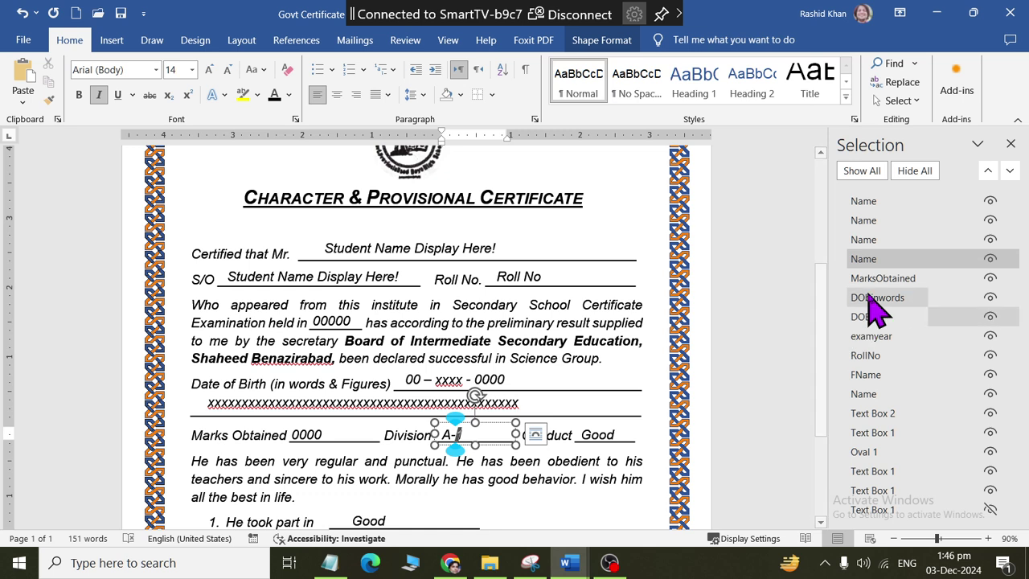
{"action": "left_click", "coordinate": [878, 259]}
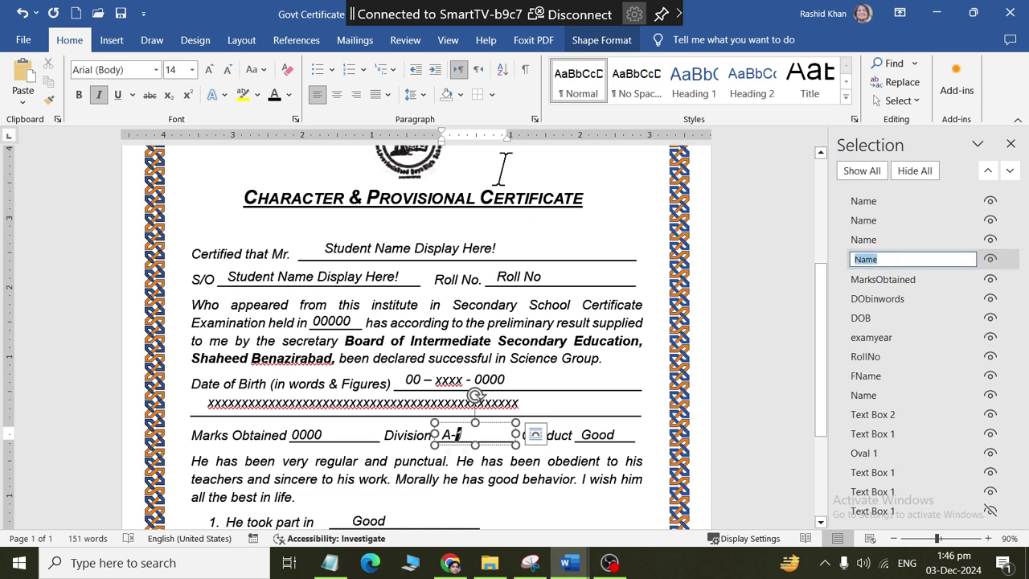
{"action": "type", "text": "division"}
{"action": "key", "text": "Return"}
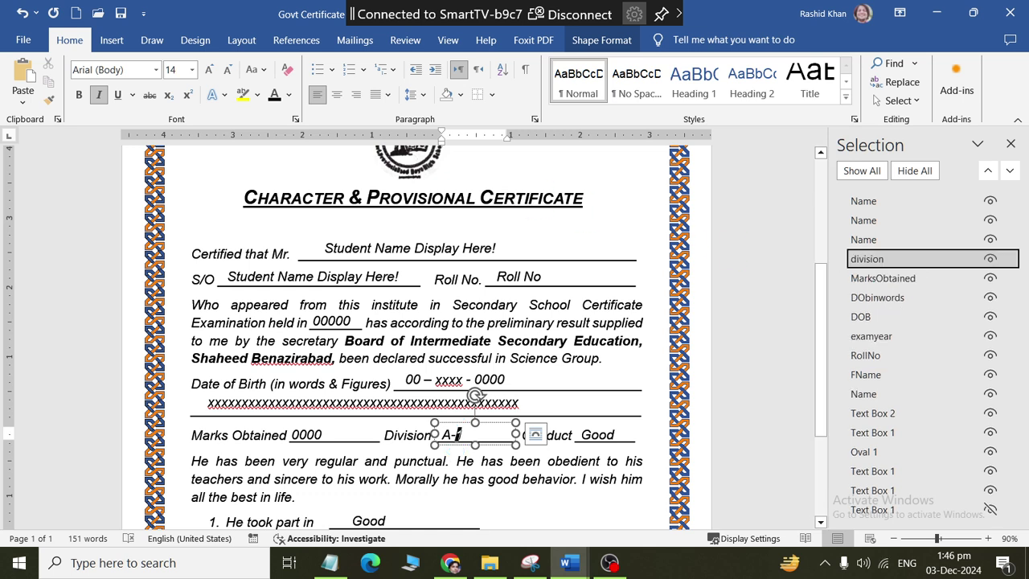
{"action": "left_click", "coordinate": [599, 434]}
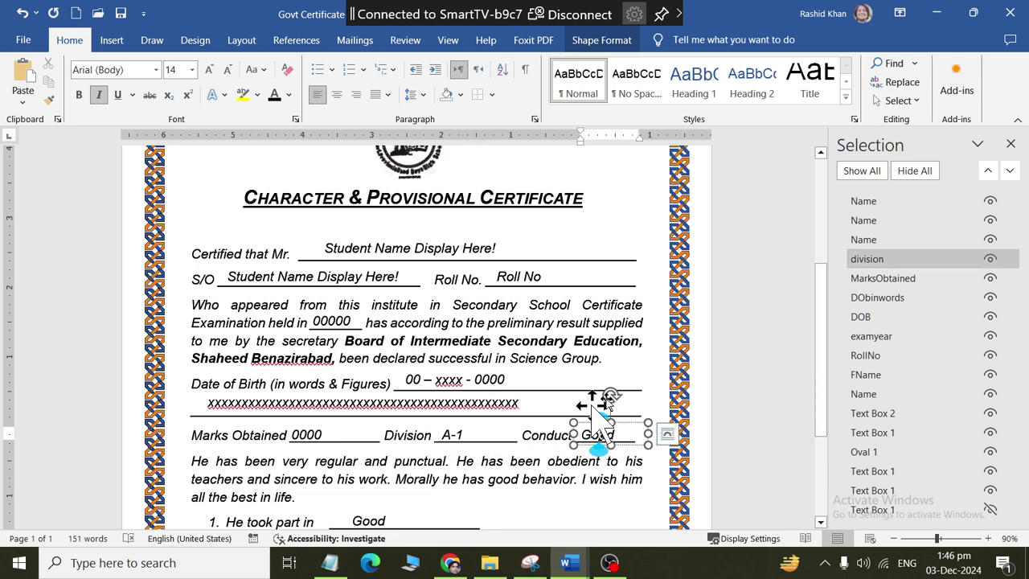
{"action": "left_click", "coordinate": [880, 240]}
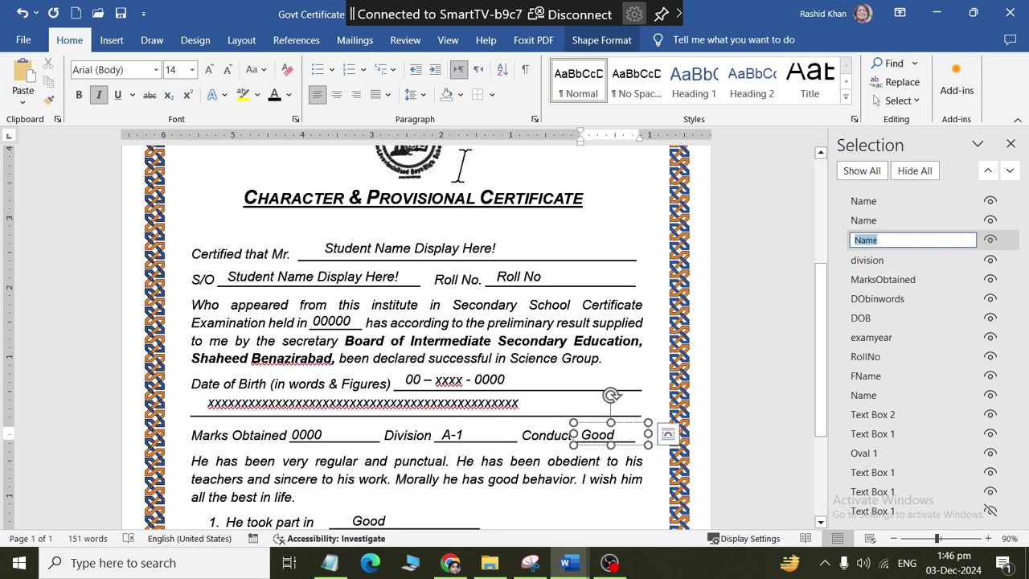
{"action": "type", "text": "Conduct"}
{"action": "key", "text": "Return"}
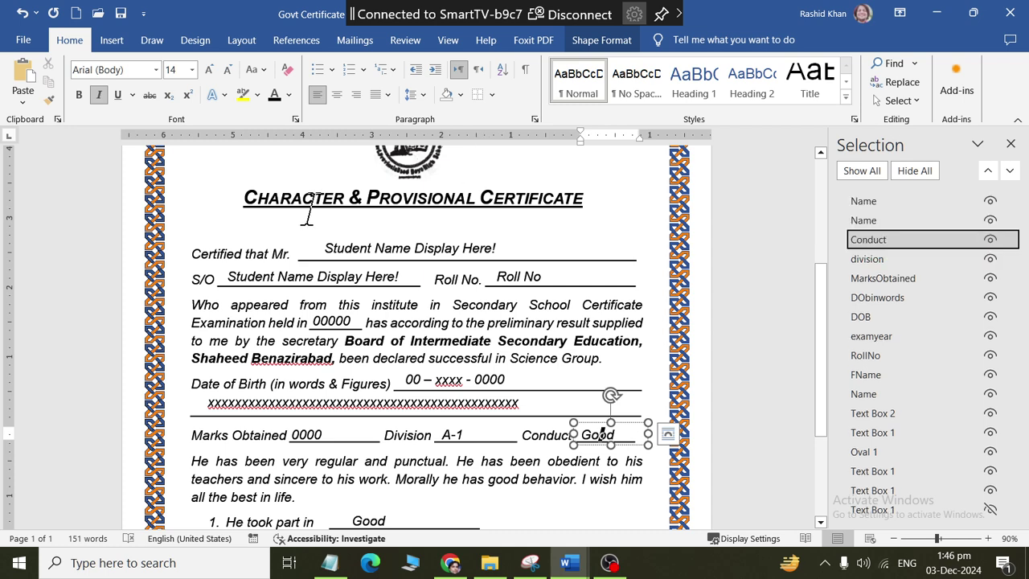
{"action": "scroll", "coordinate": [413, 381], "scroll_direction": "down", "scroll_amount": 1}
{"action": "scroll", "coordinate": [413, 382], "scroll_direction": "down", "scroll_amount": 2}
- Name the first Good activity box Part and the second Activities
{"action": "left_click", "coordinate": [374, 413]}
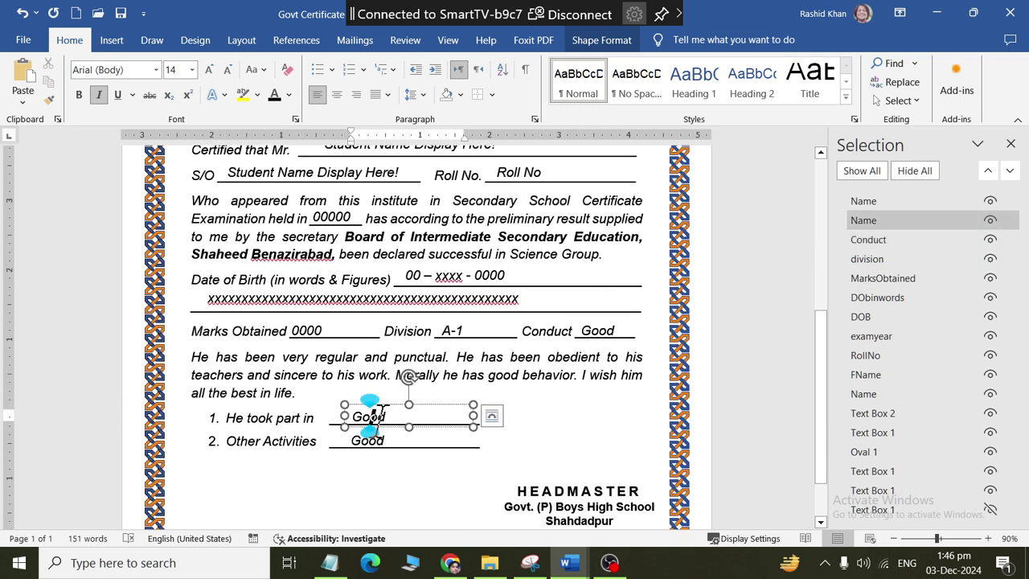
{"action": "left_click", "coordinate": [868, 220]}
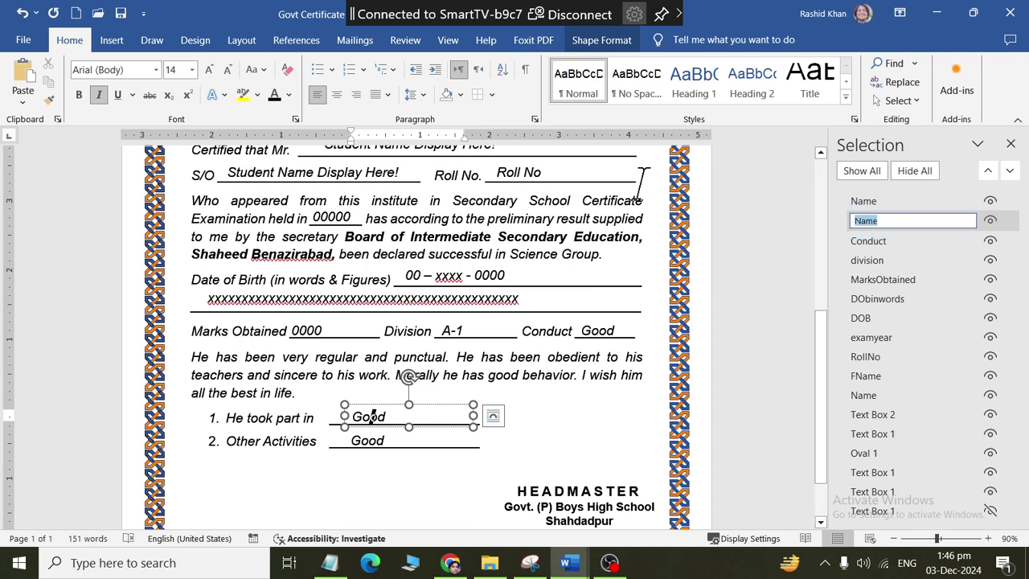
{"action": "type", "text": "Part"}
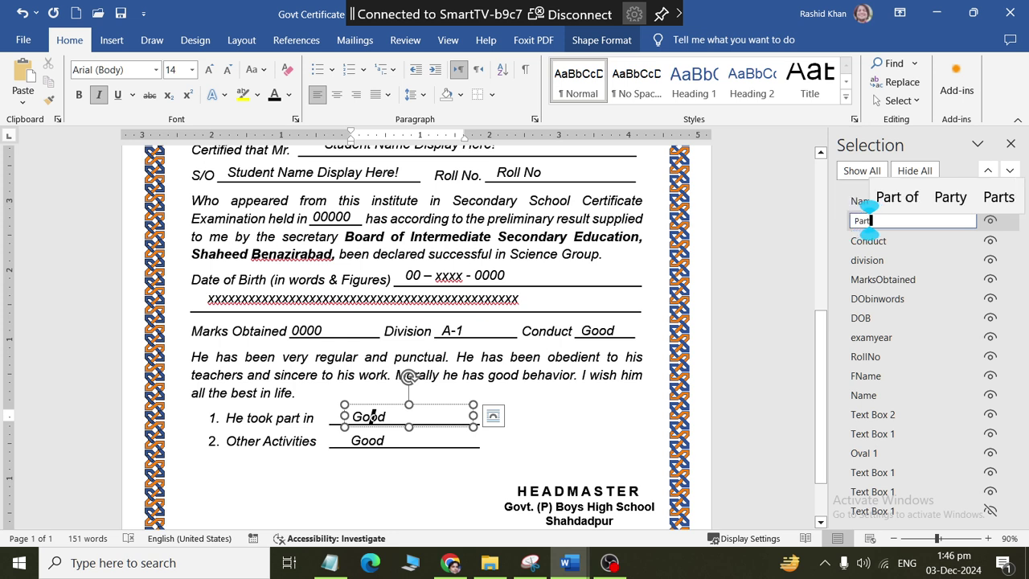
{"action": "key", "text": "Return"}
{"action": "left_click", "coordinate": [361, 441]}
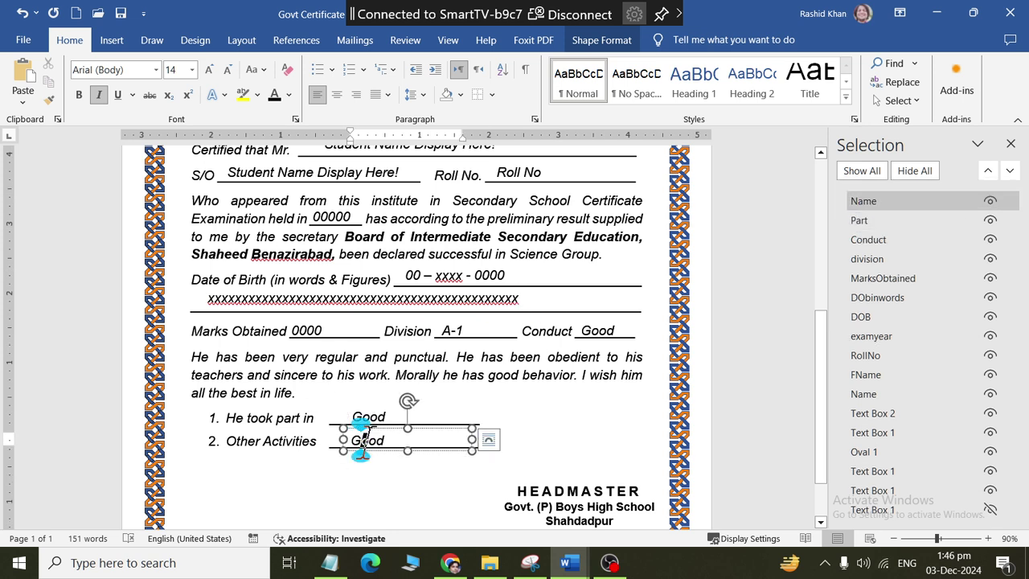
{"action": "left_click", "coordinate": [909, 201]}
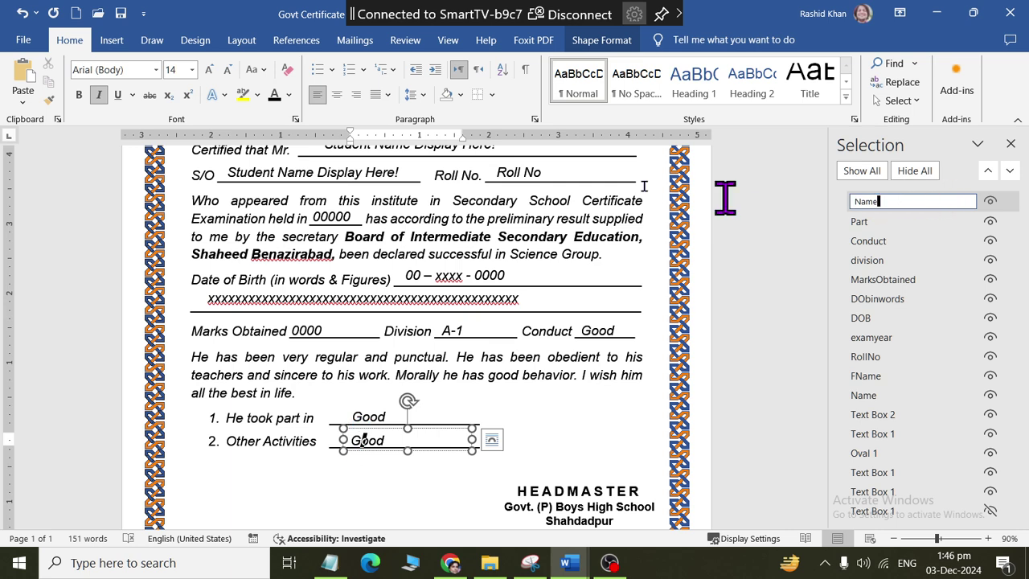
{"action": "type", "text": "Activ"}
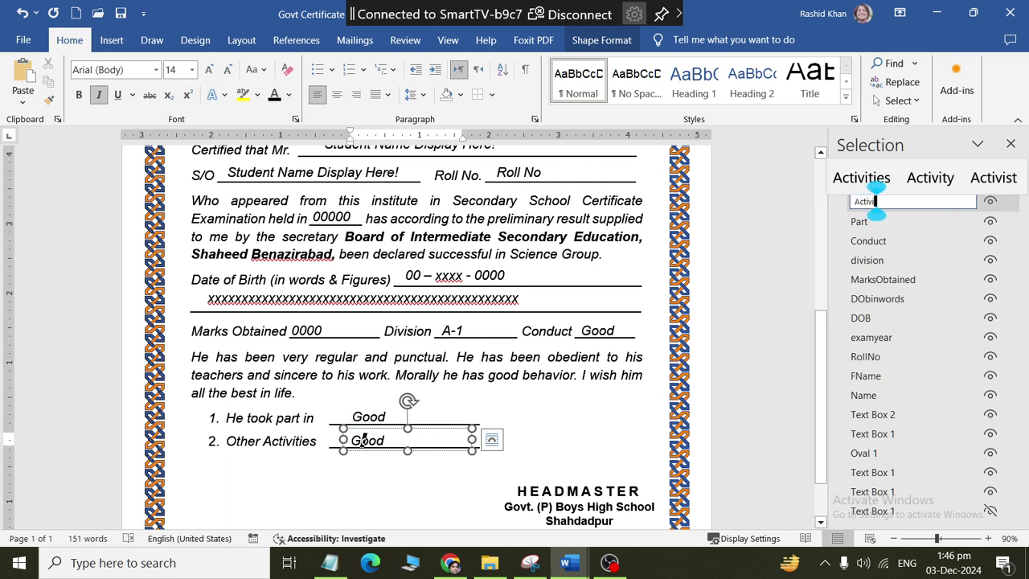
{"action": "type", "text": "ities"}
{"action": "key", "text": "Return"}
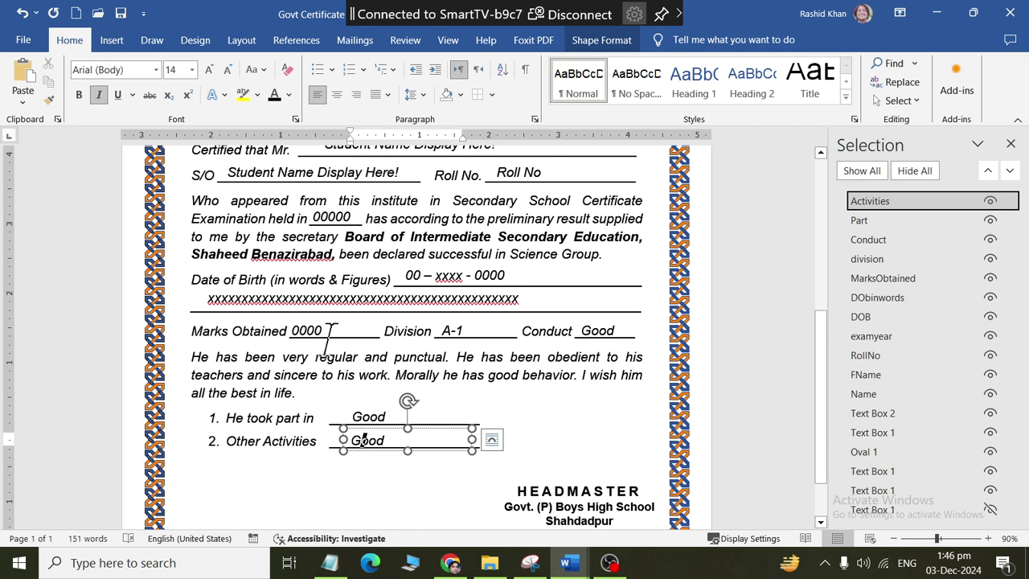
- Close the Selection pane listing the page objects
{"action": "left_click", "coordinate": [352, 216]}
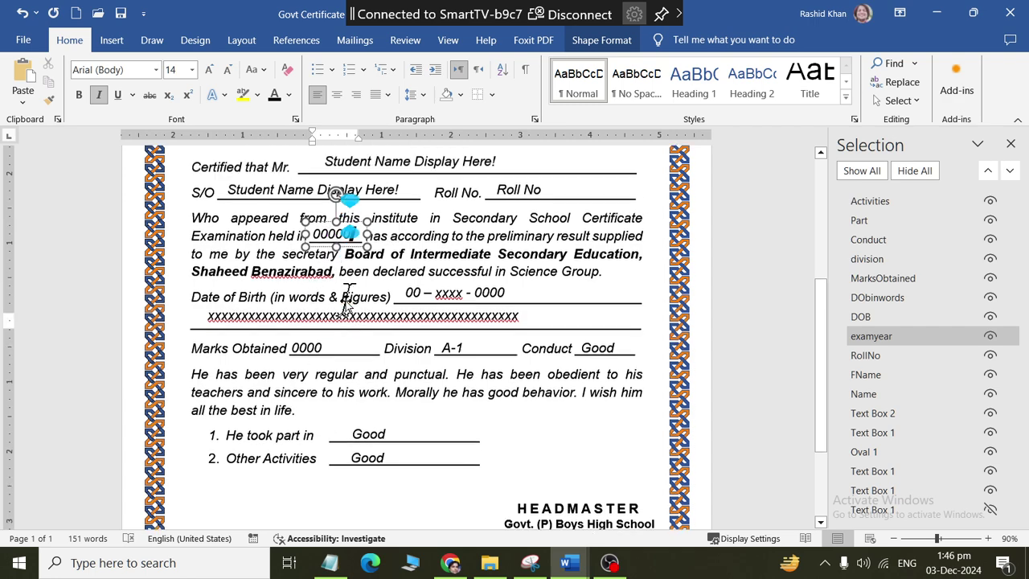
{"action": "scroll", "coordinate": [368, 385], "scroll_direction": "up", "scroll_amount": 5}
{"action": "left_click", "coordinate": [1011, 144]}
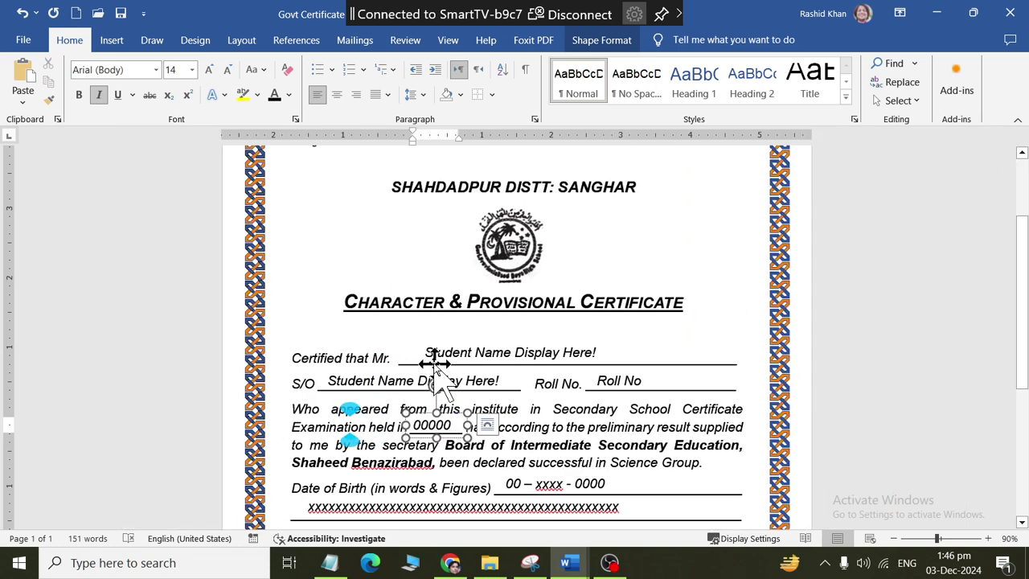
- Start a new recipient list via Select Recipients > Type a New List, then cancel out of it
{"action": "left_click", "coordinate": [354, 40]}
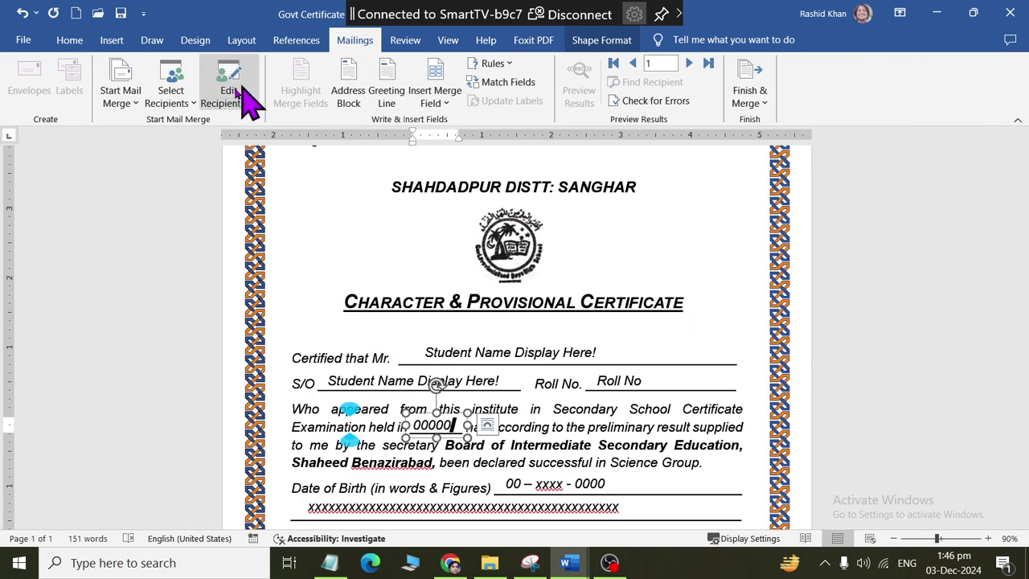
{"action": "left_click", "coordinate": [170, 96]}
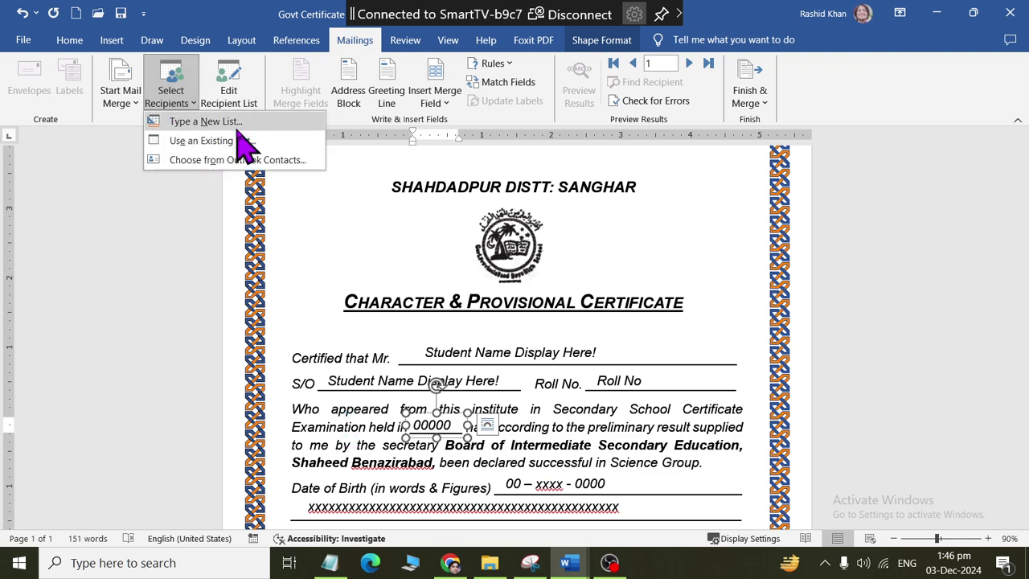
{"action": "left_click", "coordinate": [239, 129]}
{"action": "left_click_drag", "start_coordinate": [389, 139], "coordinate": [933, 81]}
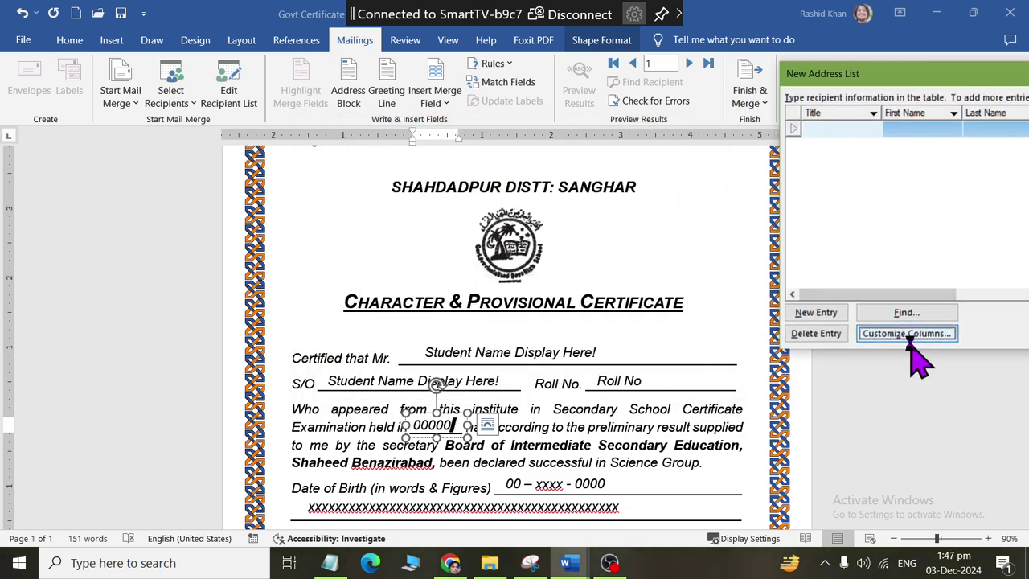
{"action": "left_click", "coordinate": [909, 334]}
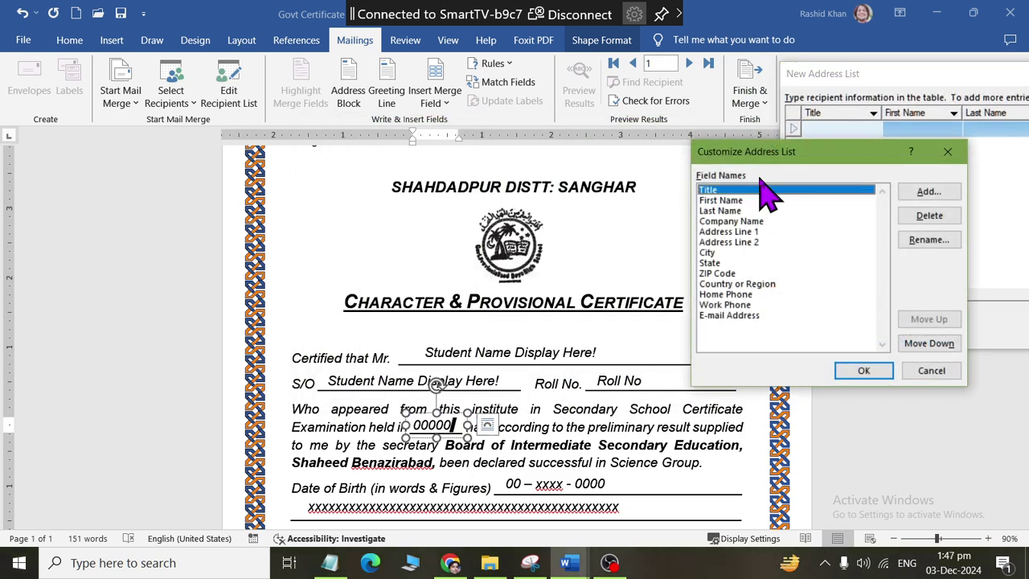
{"action": "key", "text": "Escape"}
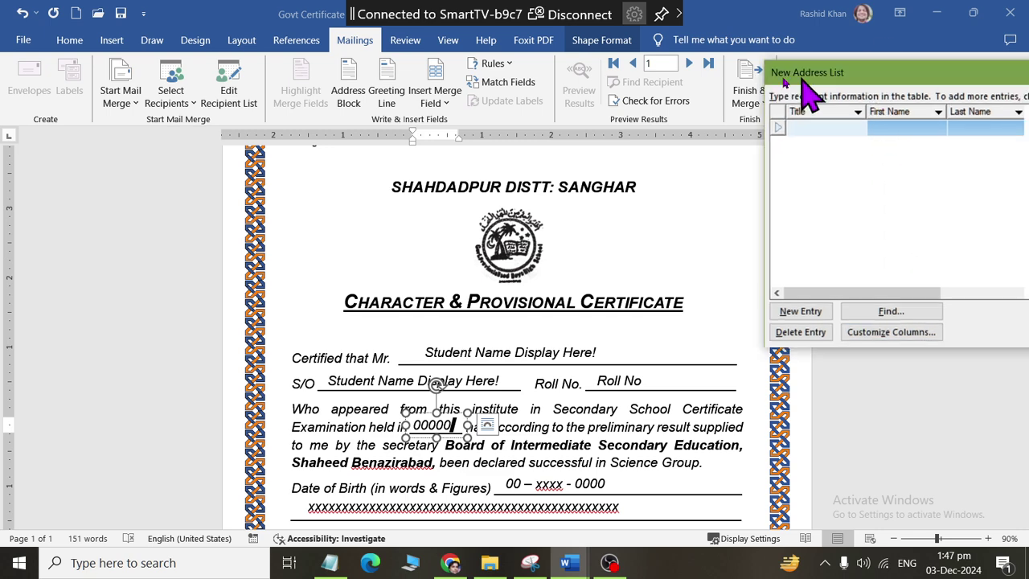
{"action": "key", "text": "Escape"}
- Reopen Type a New List and move the New Address List dialog to the right
{"action": "scroll", "coordinate": [812, 221], "scroll_direction": "down", "scroll_amount": 3}
{"action": "scroll", "coordinate": [812, 221], "scroll_direction": "down", "scroll_amount": 2}
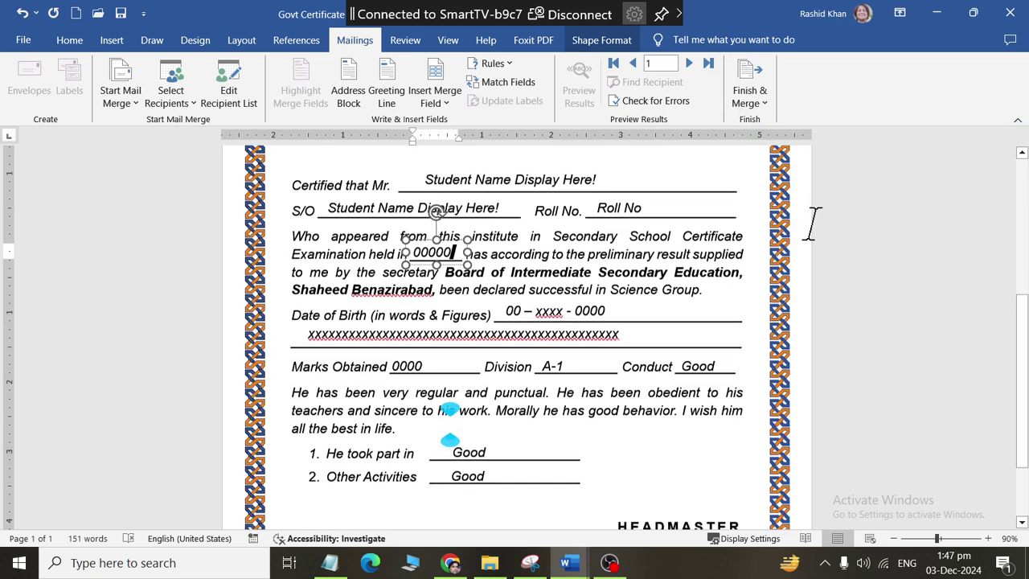
{"action": "scroll", "coordinate": [812, 221], "scroll_direction": "down", "scroll_amount": 1}
{"action": "scroll", "coordinate": [811, 221], "scroll_direction": "up", "scroll_amount": 1}
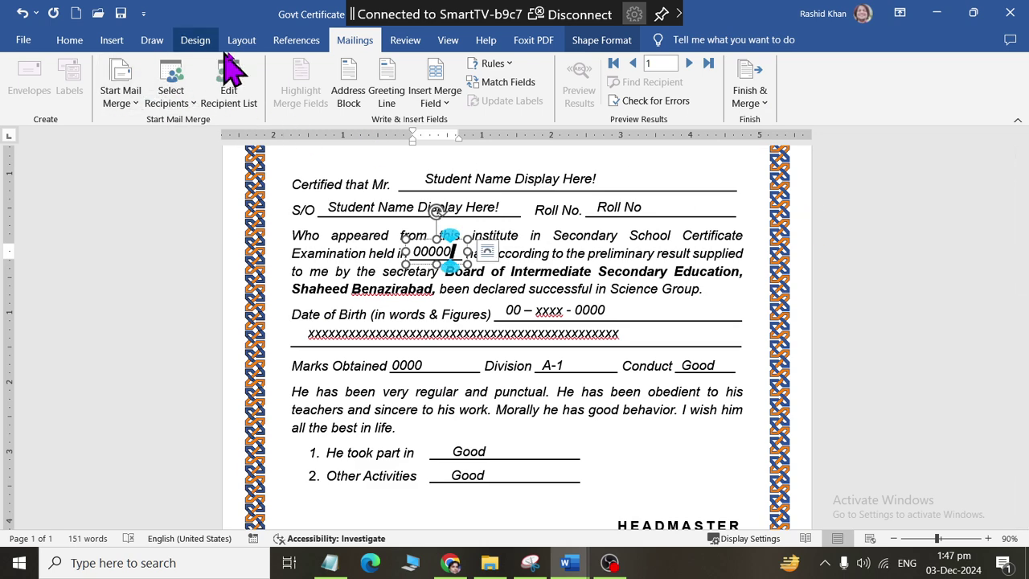
{"action": "left_click", "coordinate": [410, 41]}
{"action": "left_click", "coordinate": [355, 41]}
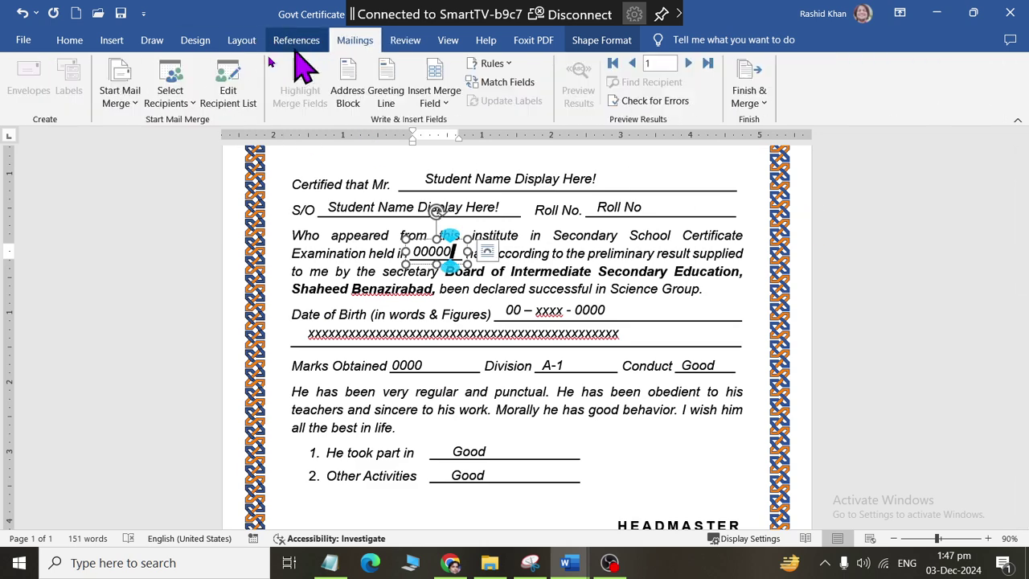
{"action": "left_click", "coordinate": [171, 95]}
{"action": "left_click", "coordinate": [197, 122]}
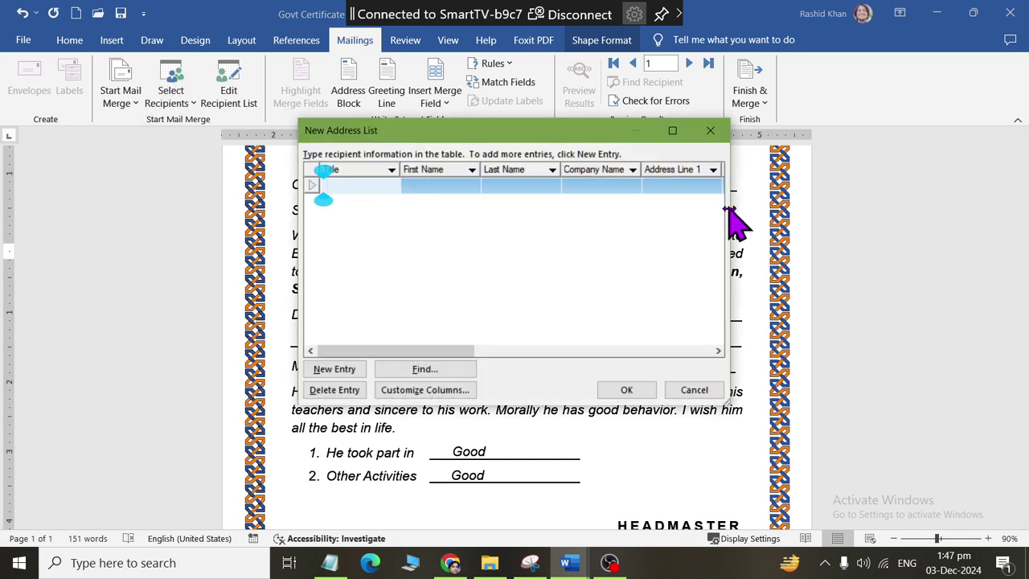
{"action": "left_click_drag", "start_coordinate": [481, 131], "coordinate": [923, 94]}
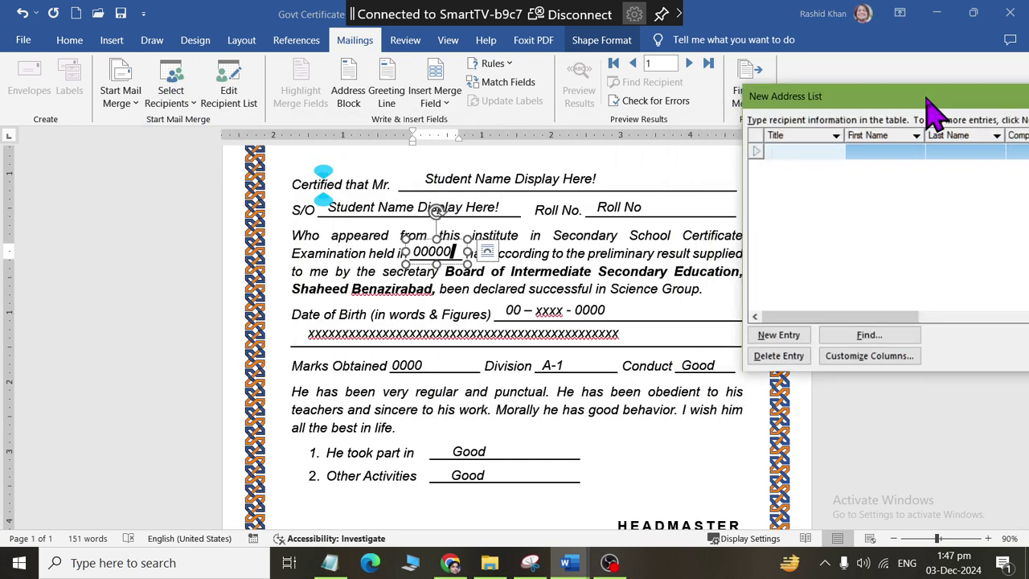
- Rename Company Name, Address Line 1 and Address Line 2 to fname, rollno and examyear
{"action": "left_click", "coordinate": [858, 357]}
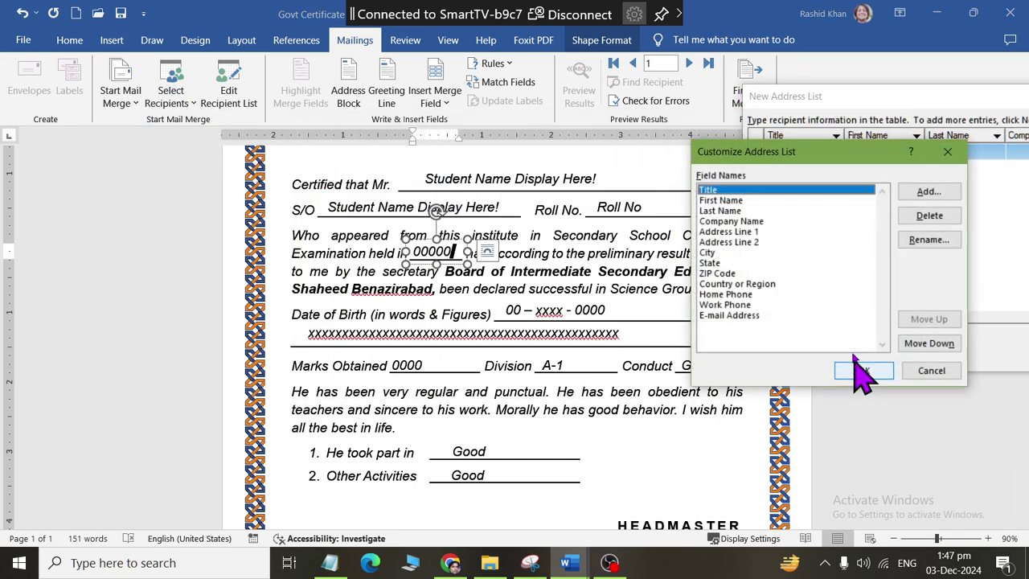
{"action": "left_click", "coordinate": [765, 221]}
{"action": "left_click", "coordinate": [924, 241]}
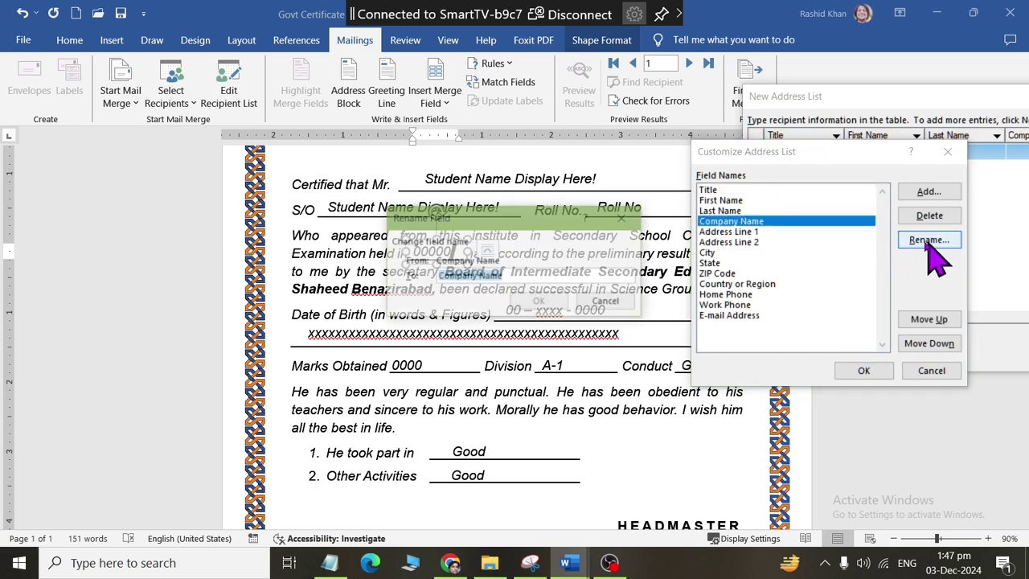
{"action": "type", "text": "fname"}
{"action": "key", "text": "Return"}
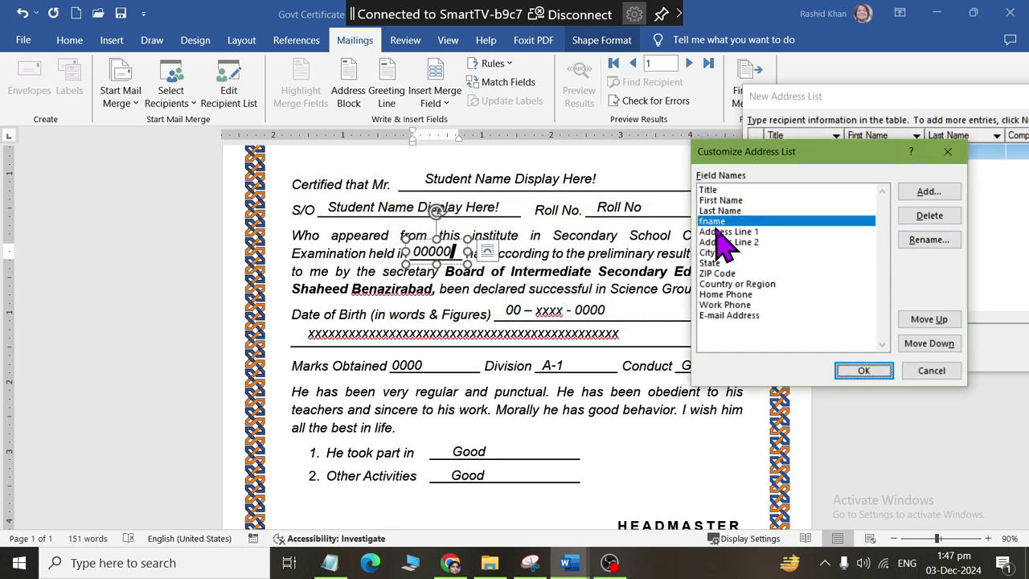
{"action": "left_click", "coordinate": [719, 232]}
{"action": "left_click", "coordinate": [920, 242]}
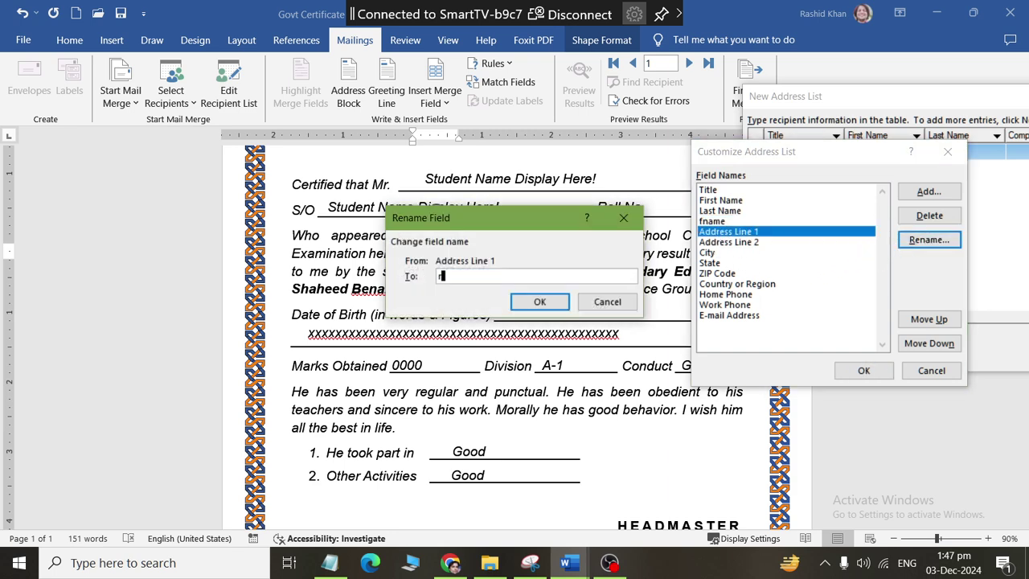
{"action": "type", "text": "rol"}
{"action": "type", "text": "lno"}
{"action": "key", "text": "Return"}
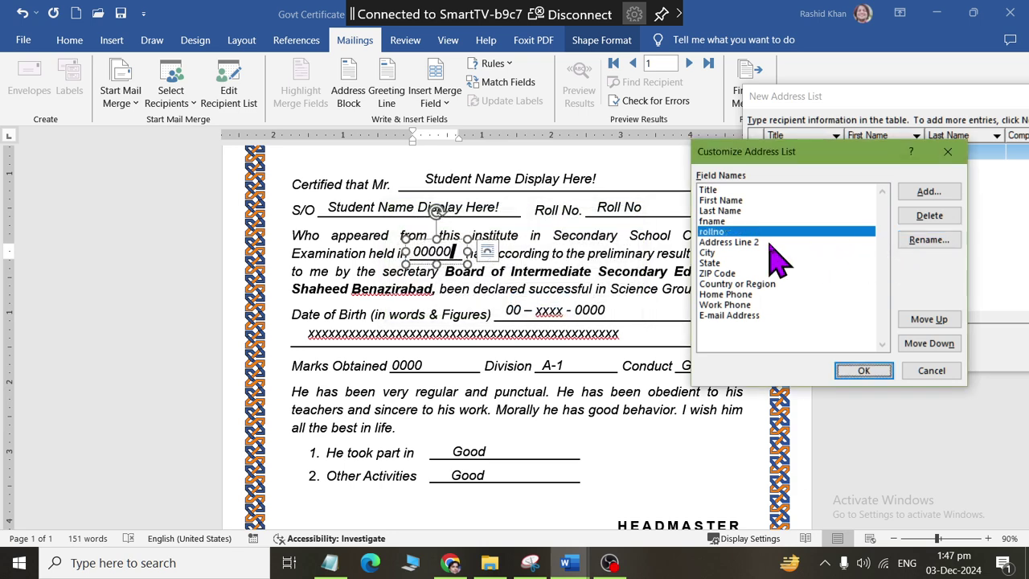
{"action": "left_click", "coordinate": [770, 243]}
{"action": "left_click", "coordinate": [925, 241]}
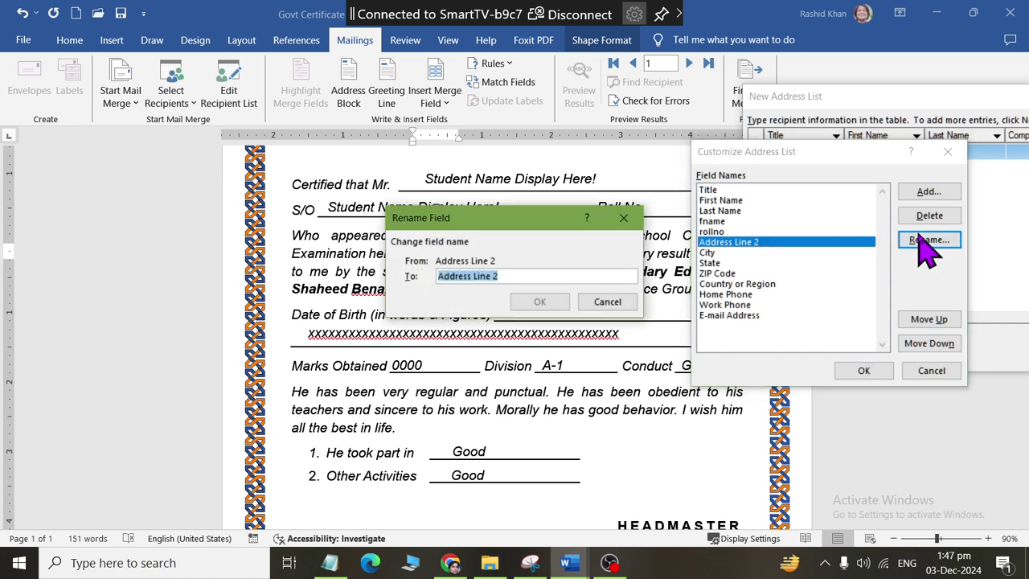
{"action": "type", "text": "examyear"}
{"action": "key", "text": "Return"}
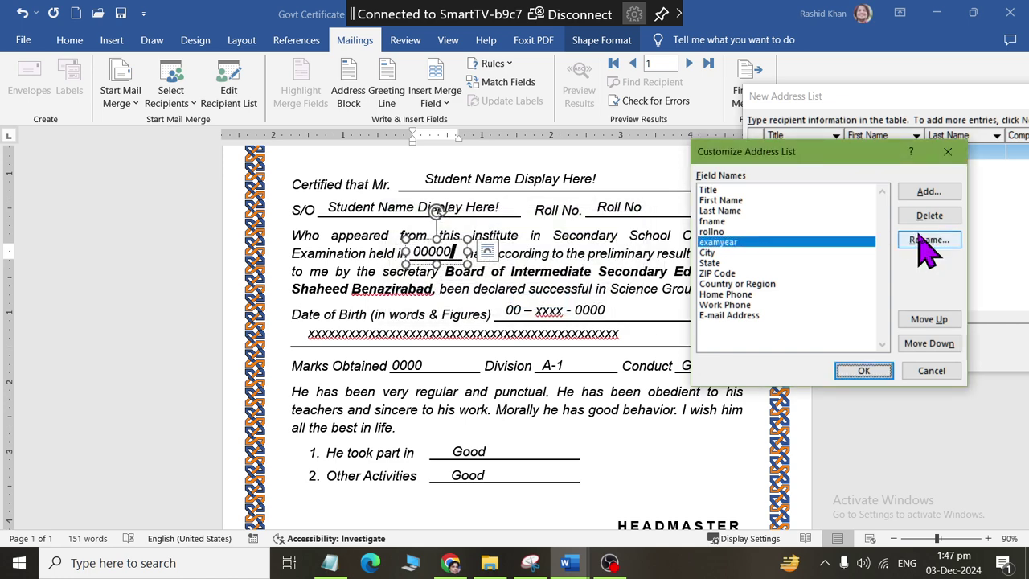
- Rename the City field to dob and the State field to dobinwords
{"action": "left_click", "coordinate": [715, 253]}
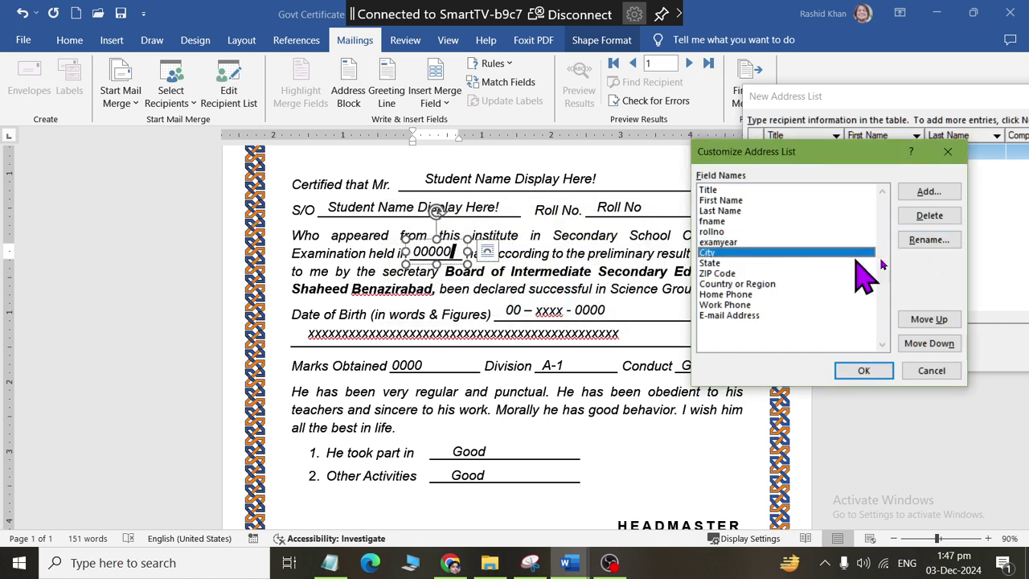
{"action": "left_click", "coordinate": [924, 241]}
{"action": "left_click_drag", "start_coordinate": [547, 233], "coordinate": [896, 205]}
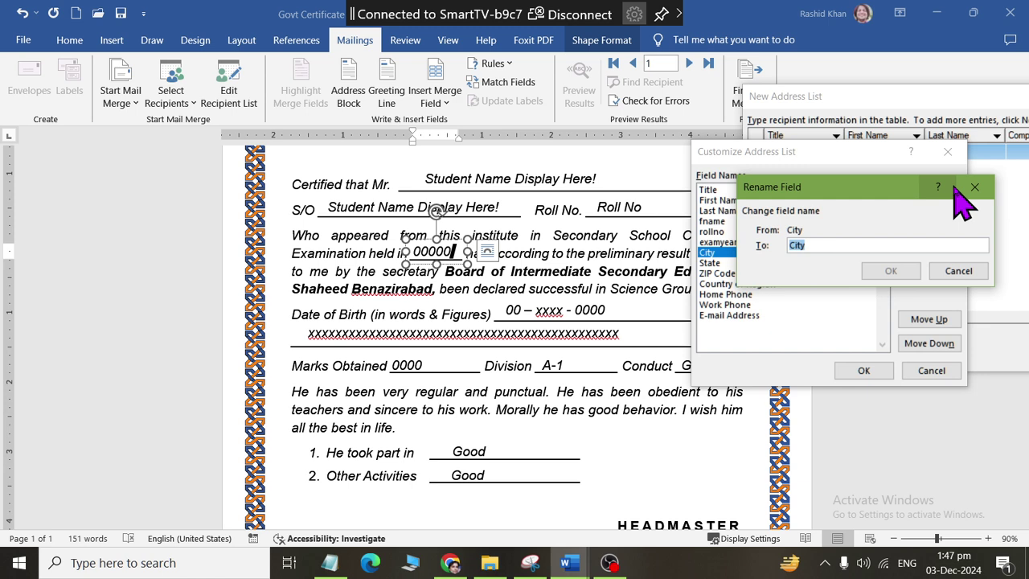
{"action": "type", "text": "dob"}
{"action": "key", "text": "Return"}
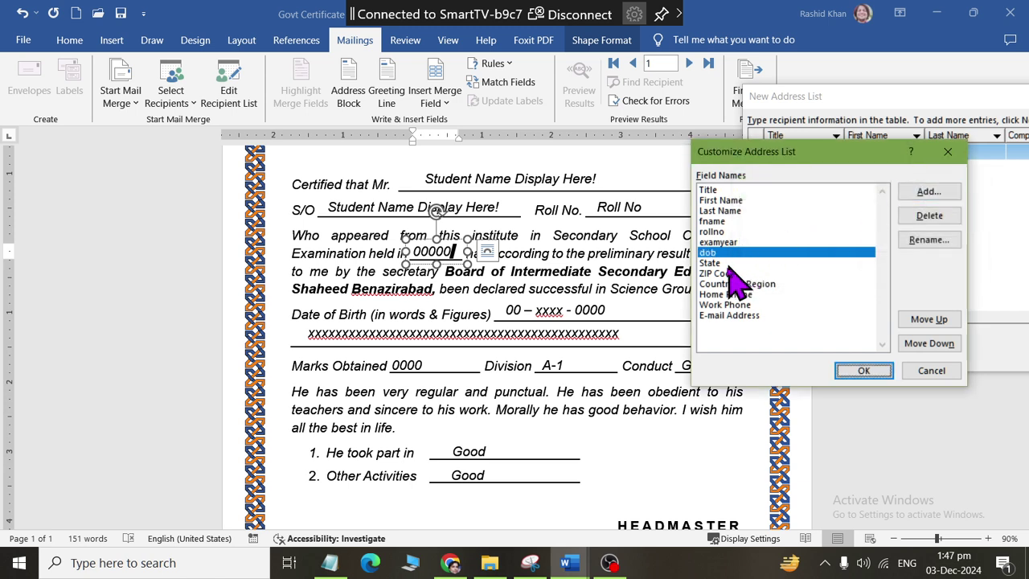
{"action": "left_click", "coordinate": [714, 263]}
{"action": "left_click", "coordinate": [928, 240]}
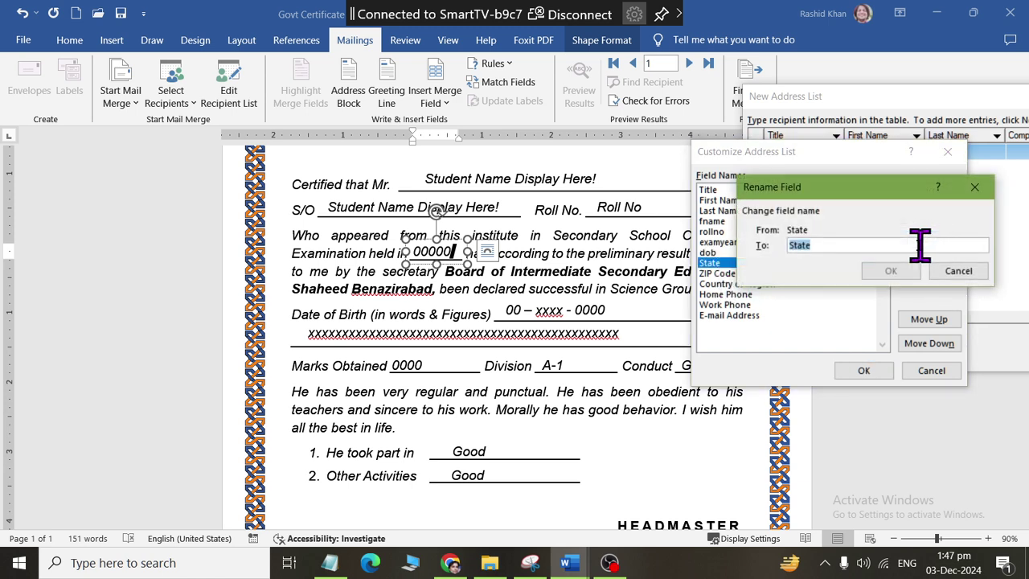
{"action": "key", "text": "BackSpace"}
{"action": "key", "text": "BackSpace"}
{"action": "type", "text": "dobinwords"}
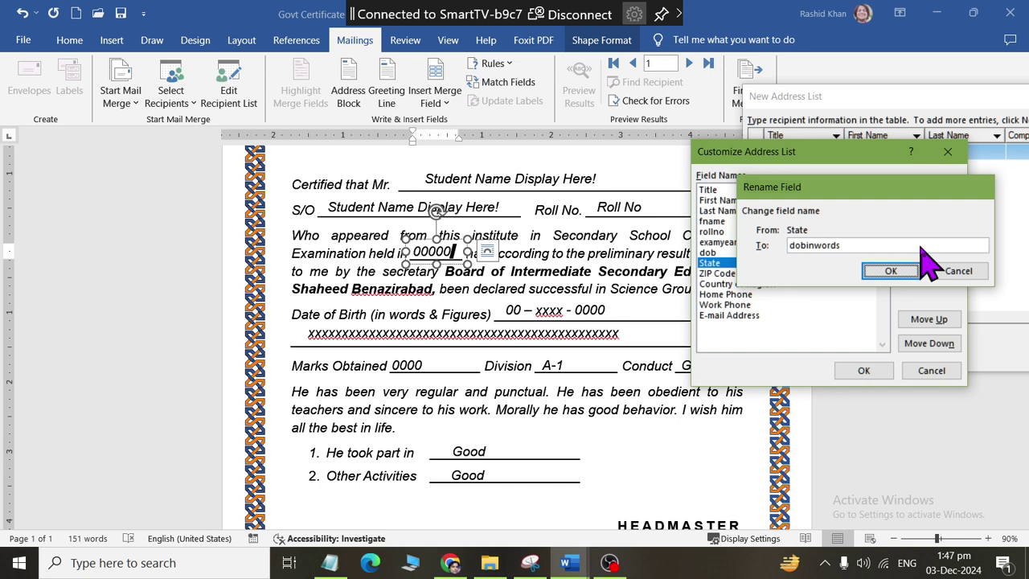
{"action": "left_click", "coordinate": [891, 271]}
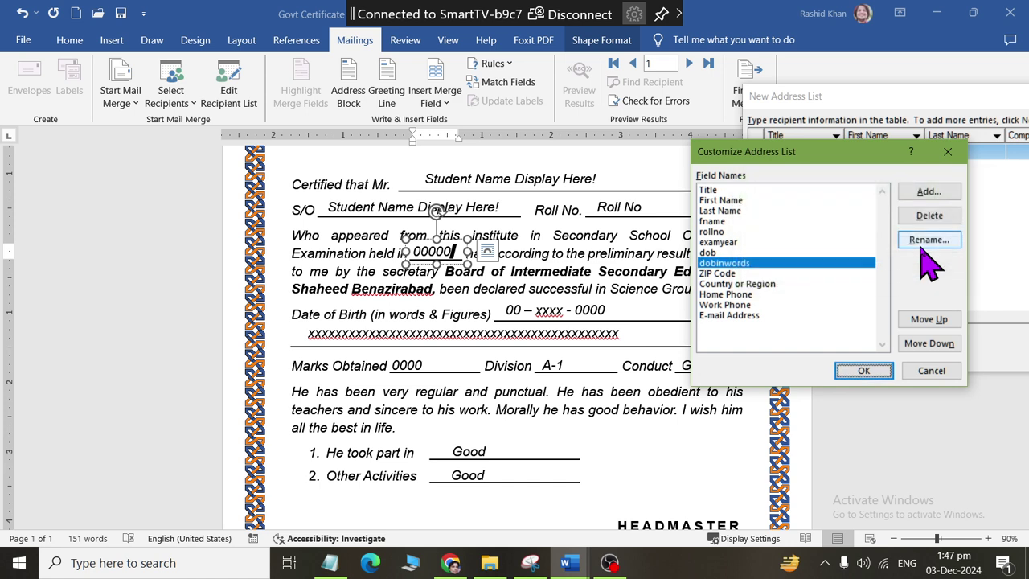
{"action": "left_click", "coordinate": [716, 273]}
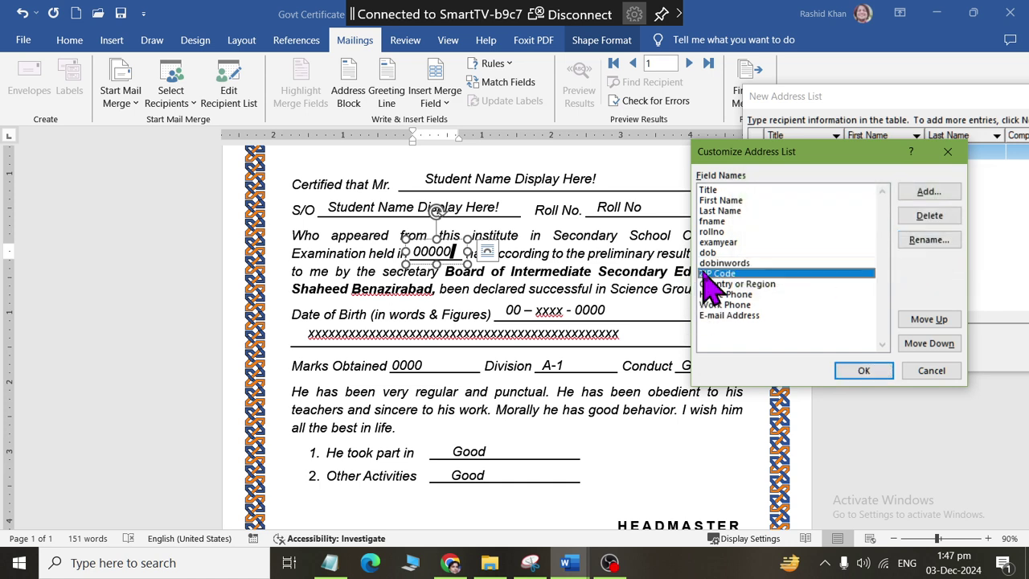
- Rename ZIP Code, Country or Region and Home Phone to marksobtained, Division and Conduct
{"action": "left_click", "coordinate": [929, 240]}
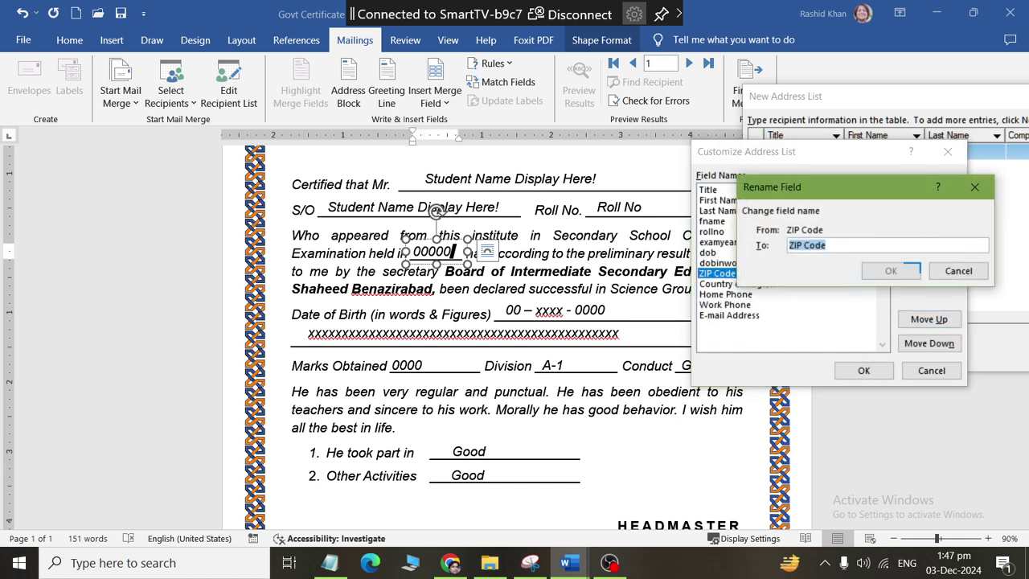
{"action": "type", "text": "marksobtained"}
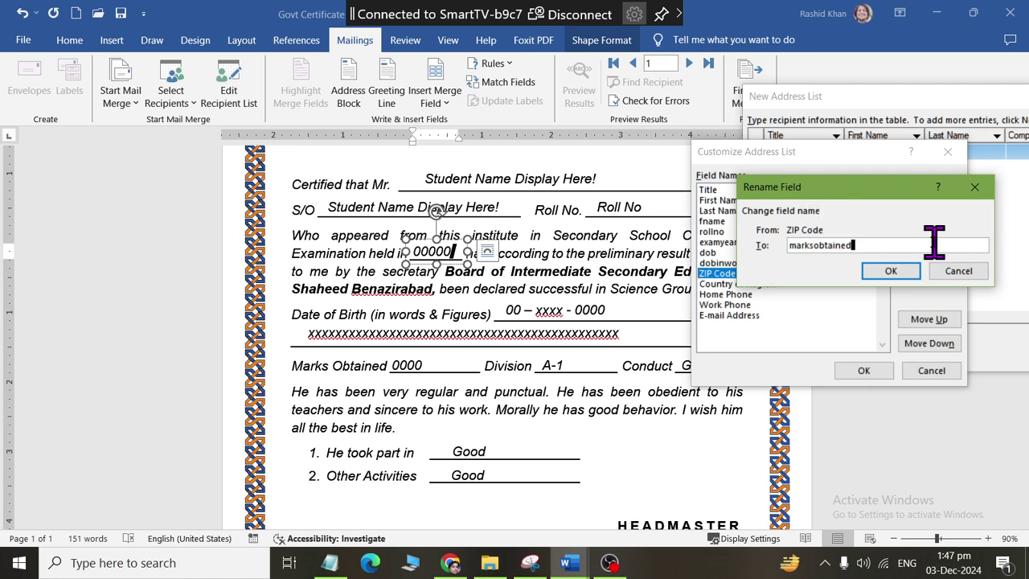
{"action": "key", "text": "Return"}
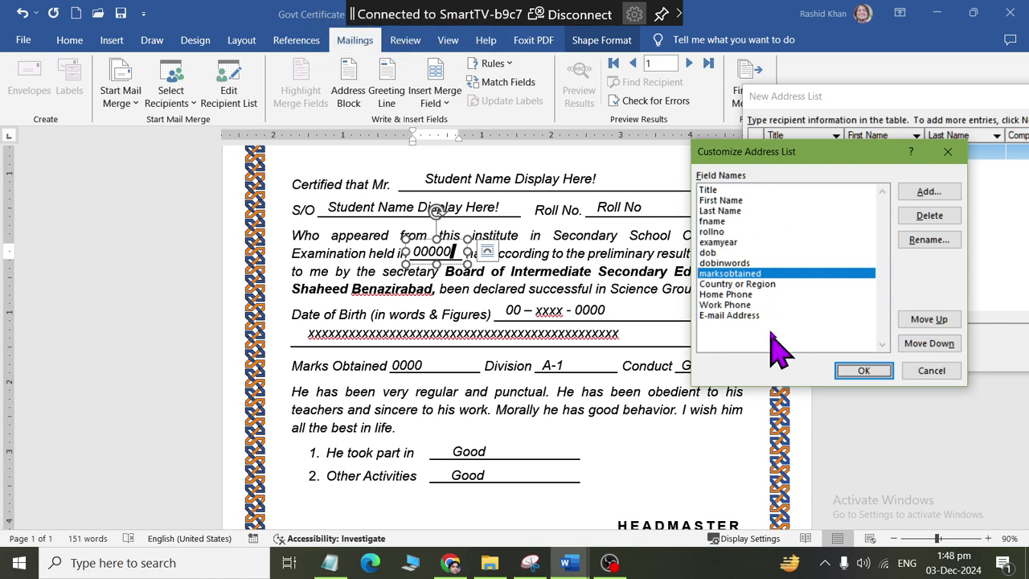
{"action": "left_click", "coordinate": [756, 286]}
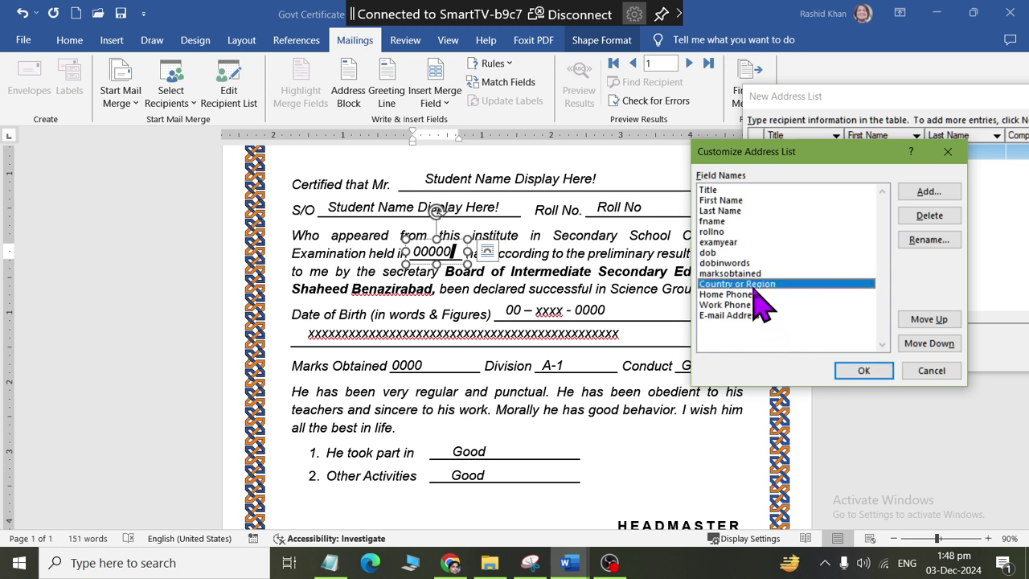
{"action": "left_click", "coordinate": [936, 245]}
{"action": "type", "text": "Divisio"}
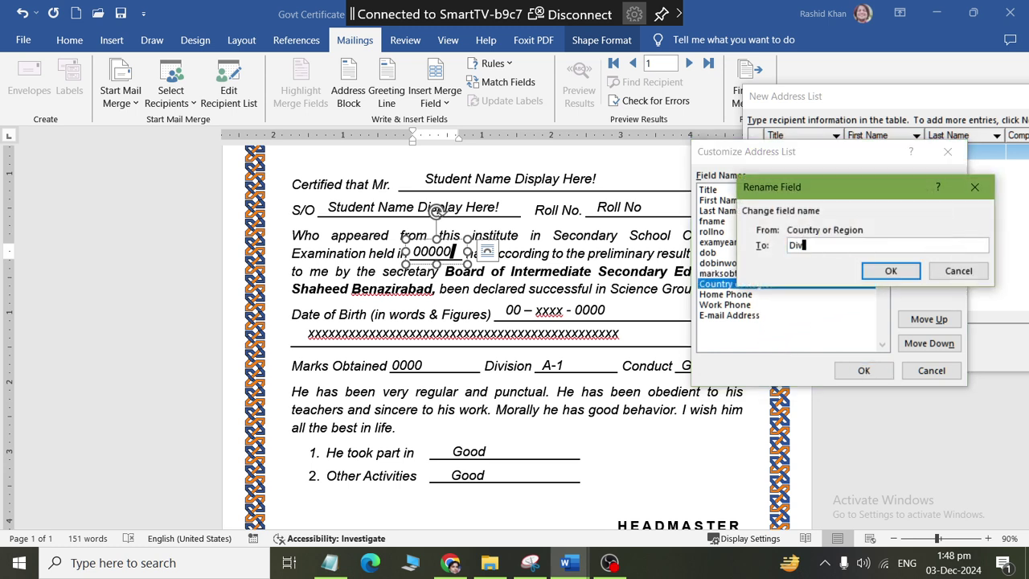
{"action": "type", "text": "n"}
{"action": "key", "text": "Return"}
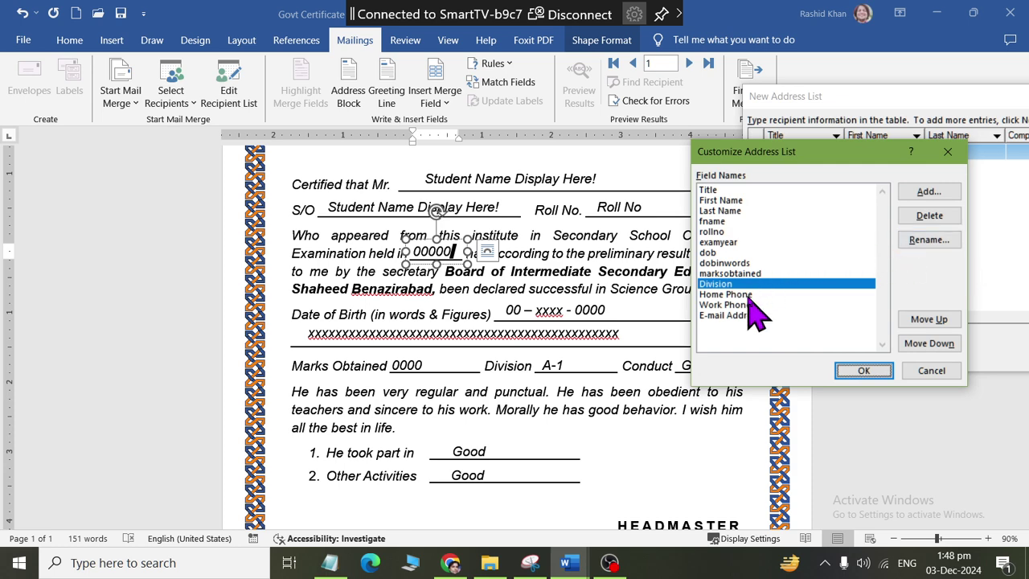
{"action": "left_click", "coordinate": [749, 295]}
{"action": "left_click", "coordinate": [924, 240]}
{"action": "type", "text": "Con"}
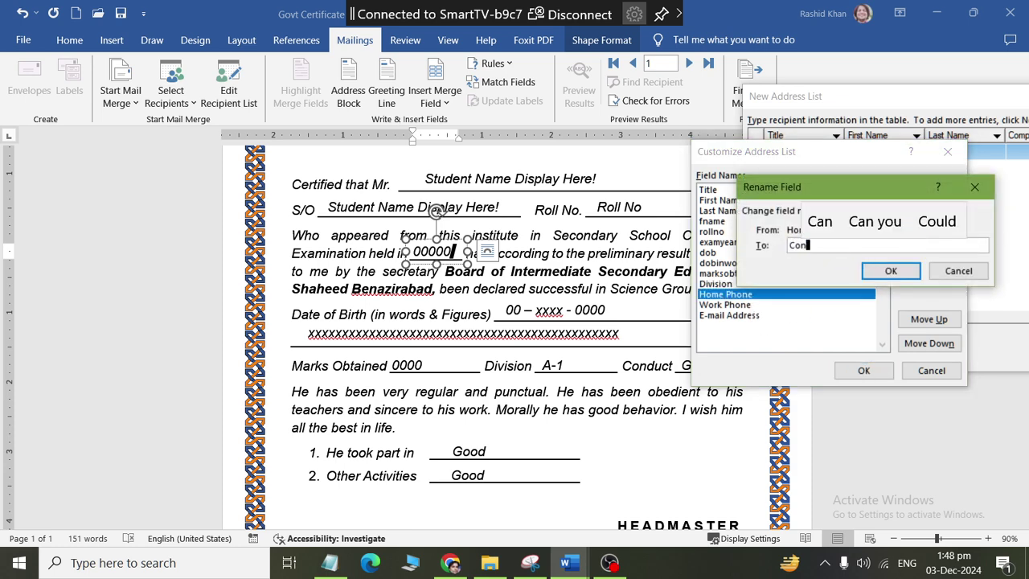
{"action": "type", "text": "duct"}
{"action": "key", "text": "Return"}
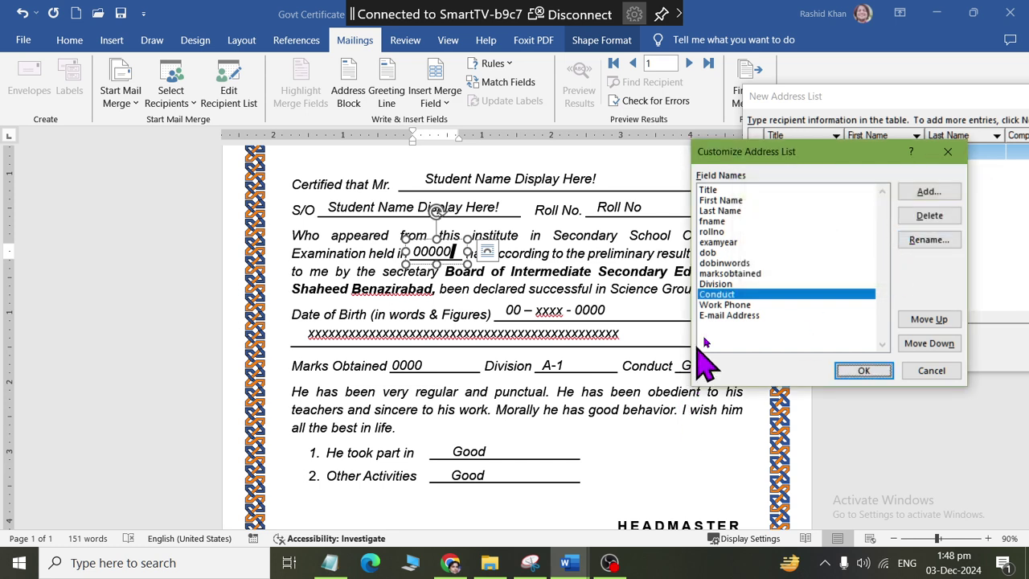
- Rename Work Phone to part and E-mail Address to activities, then accept the field list
{"action": "left_click", "coordinate": [736, 307]}
{"action": "left_click", "coordinate": [928, 239]}
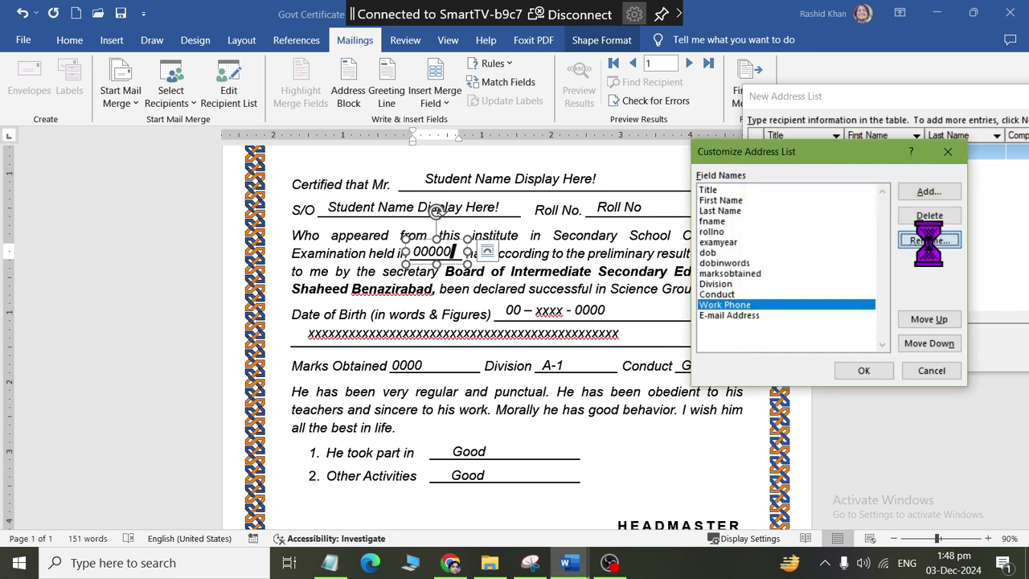
{"action": "type", "text": "part"}
{"action": "key", "text": "Return"}
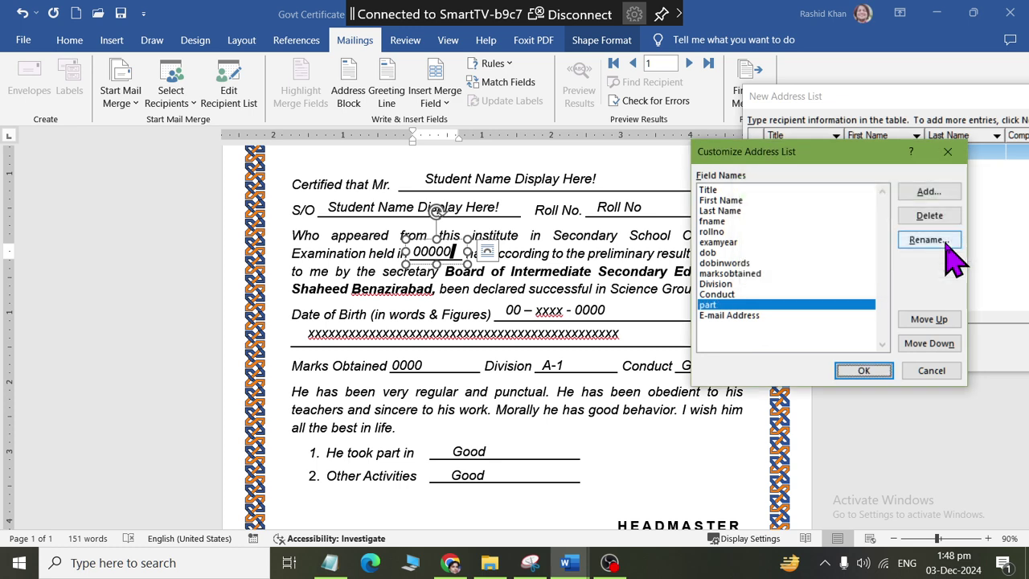
{"action": "left_click", "coordinate": [748, 315]}
{"action": "left_click", "coordinate": [929, 240]}
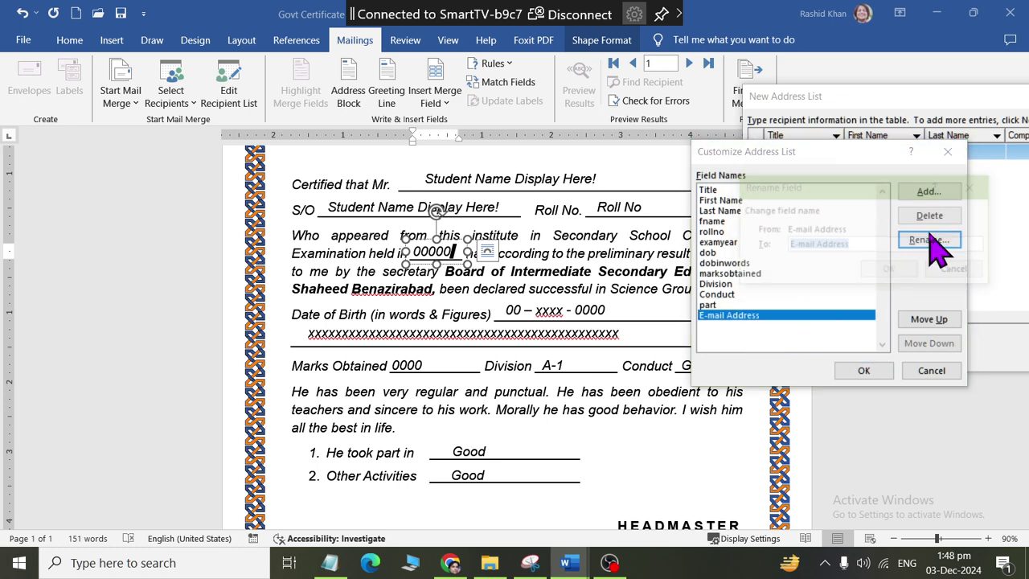
{"action": "type", "text": "activit"}
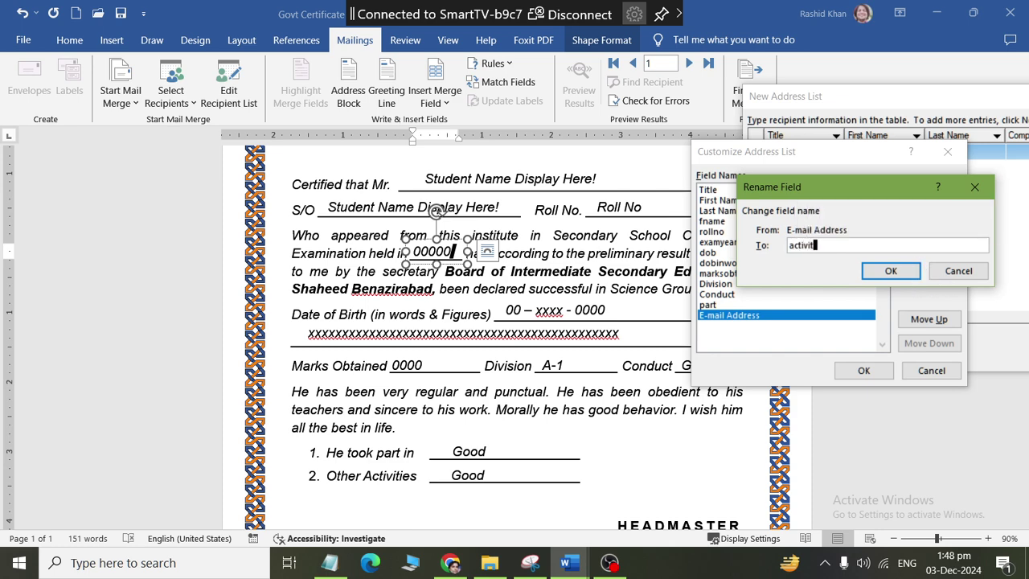
{"action": "type", "text": "ies"}
{"action": "left_click", "coordinate": [915, 267]}
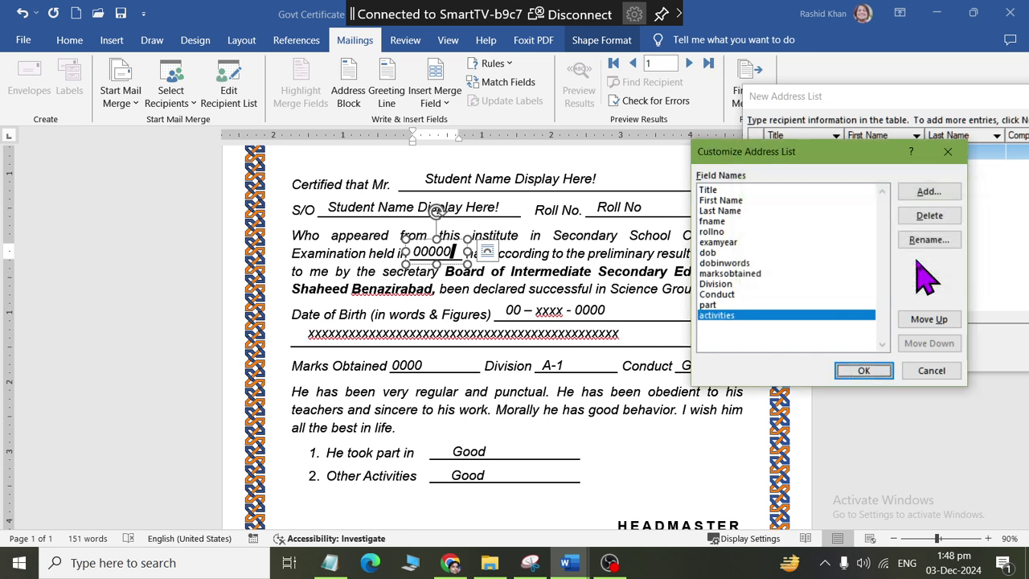
{"action": "left_click", "coordinate": [862, 370]}
- Move the list left and enter the first record's title Mr., student names and roll number
{"action": "left_click_drag", "start_coordinate": [820, 98], "coordinate": [299, 122]}
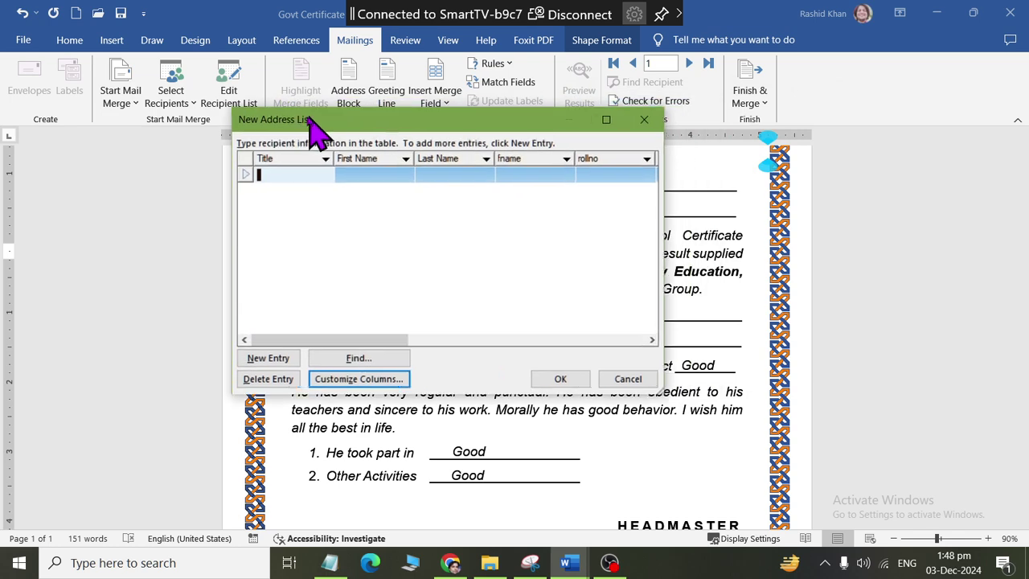
{"action": "left_click", "coordinate": [300, 172]}
{"action": "type", "text": "Mr."}
{"action": "key", "text": "Tab"}
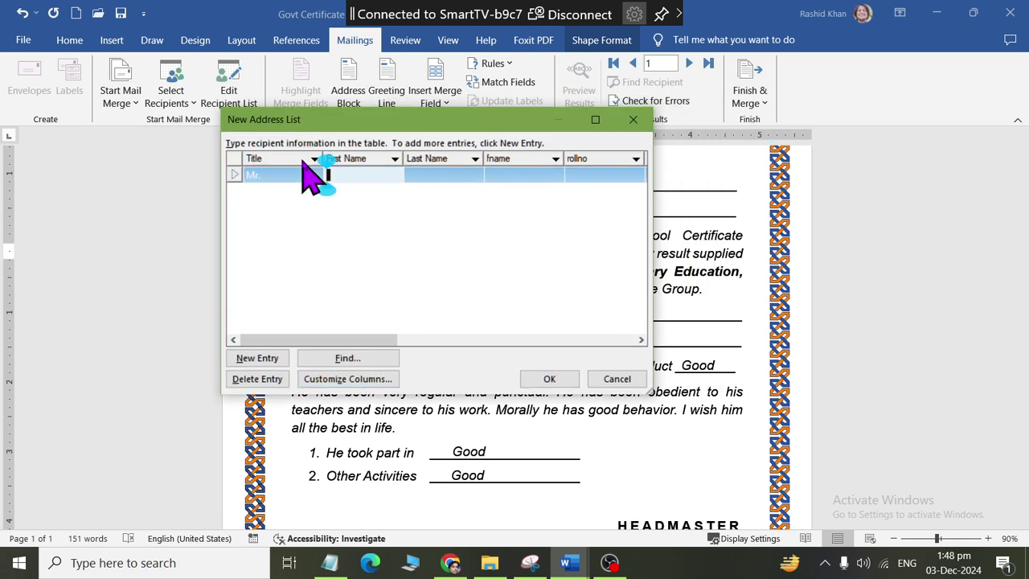
{"action": "type", "text": "Lucky"}
{"action": "key", "text": "Tab"}
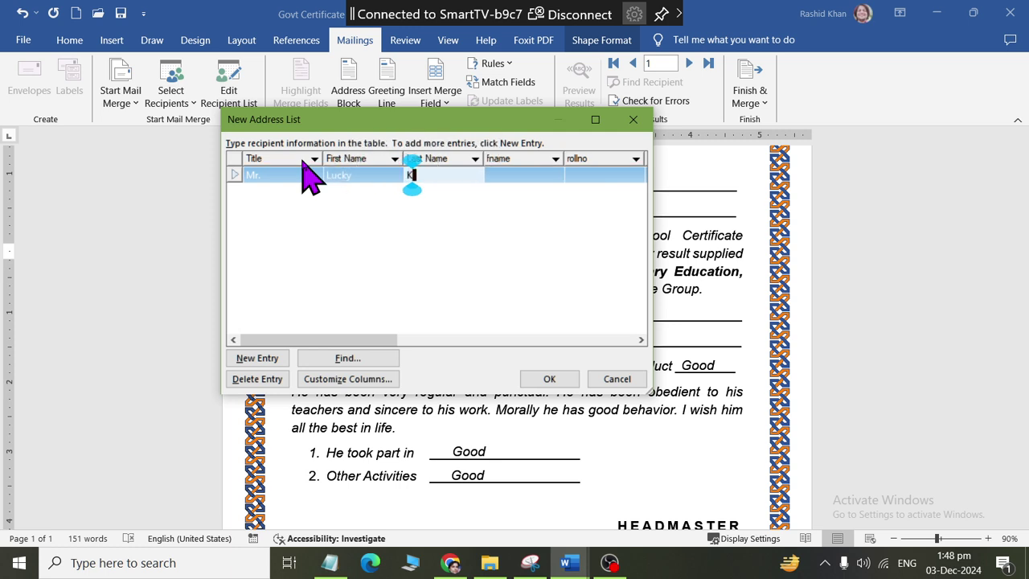
{"action": "type", "text": "Kumar"}
{"action": "key", "text": "Tab"}
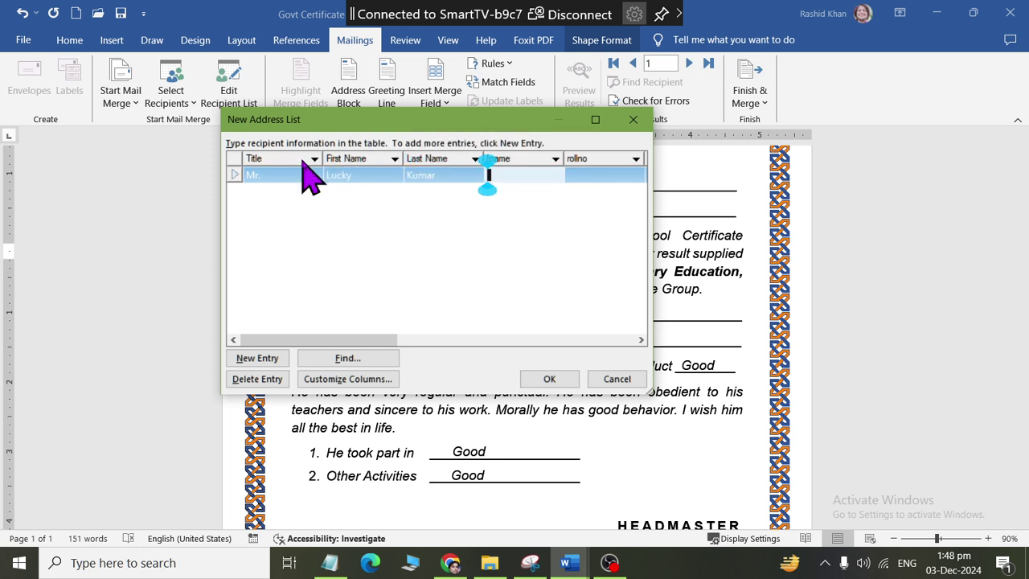
{"action": "type", "text": "Ra"}
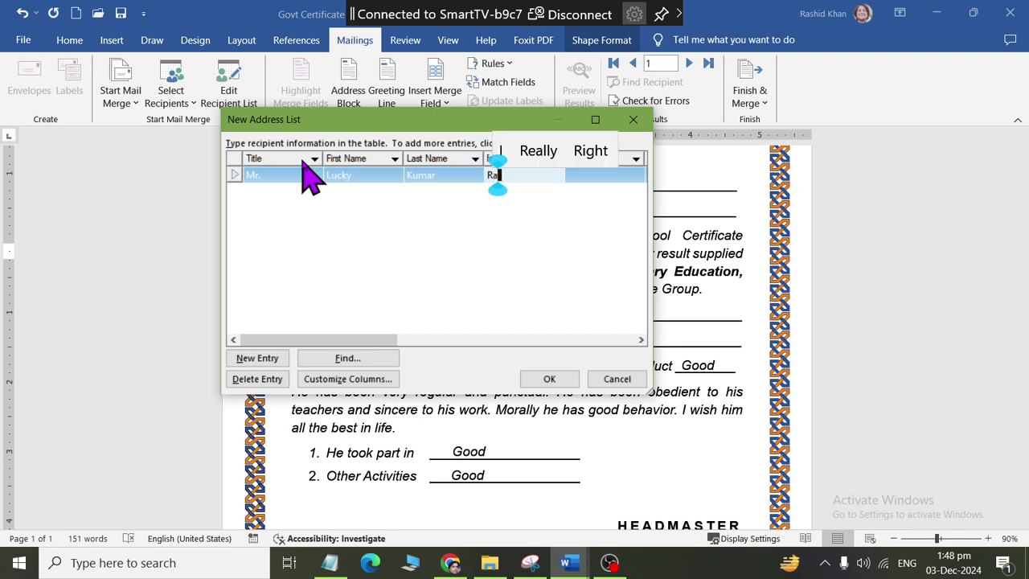
{"action": "type", "text": "j Kumar"}
{"action": "key", "text": "Tab"}
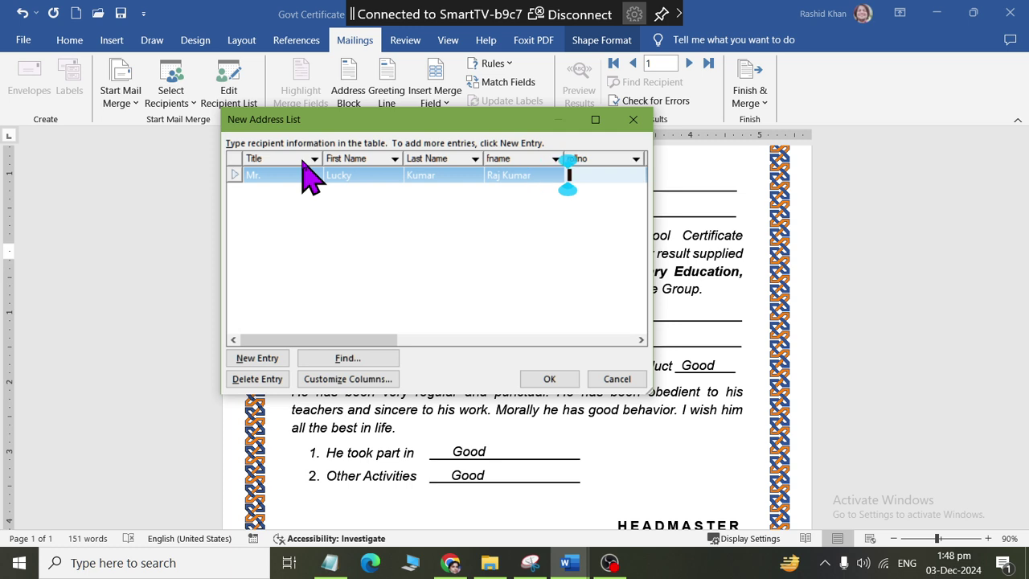
{"action": "type", "text": "112233"}
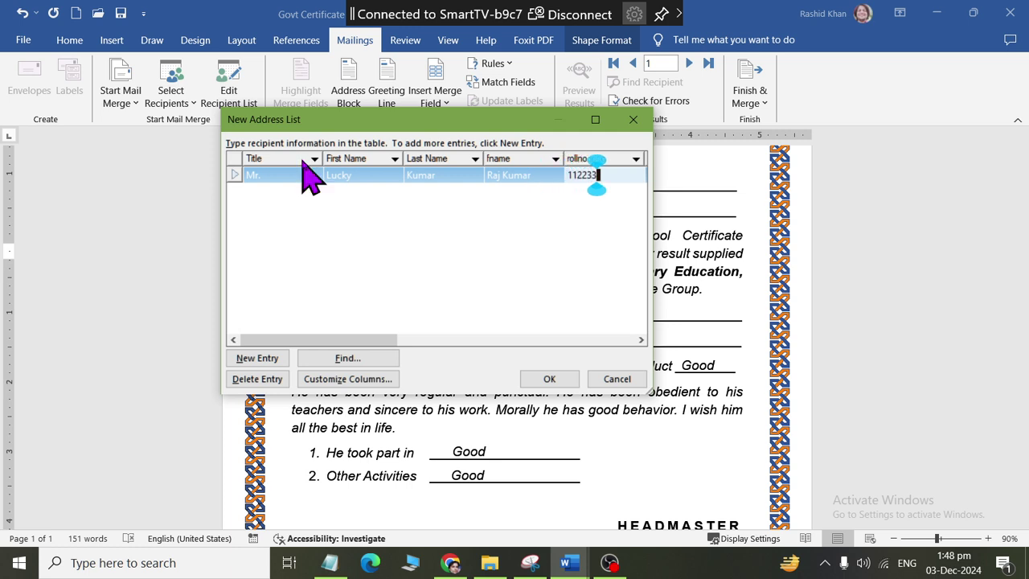
{"action": "key", "text": "Tab"}
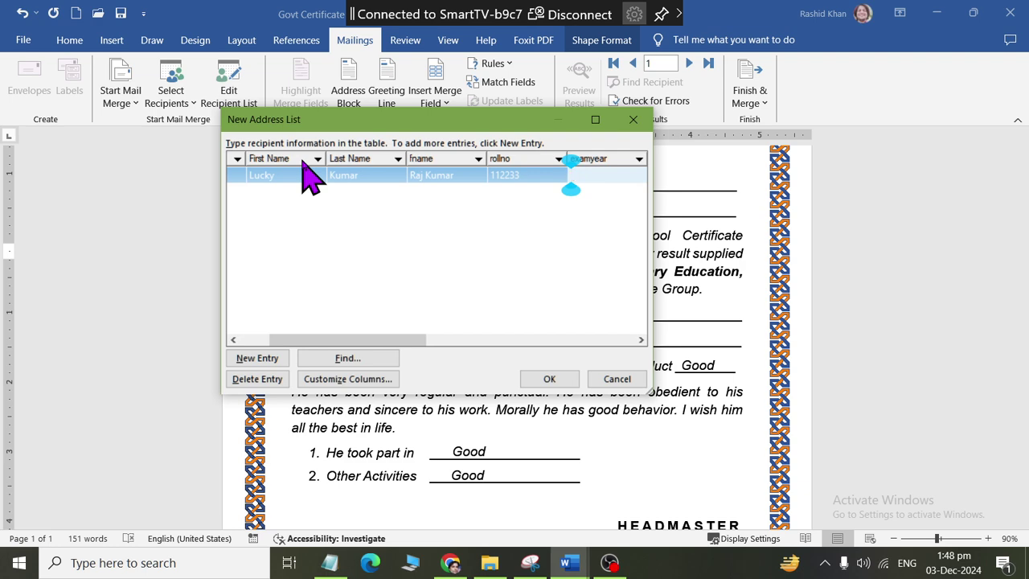
- Fill in exam year 2024 and the date of birth in figures and in words
{"action": "type", "text": "20"}
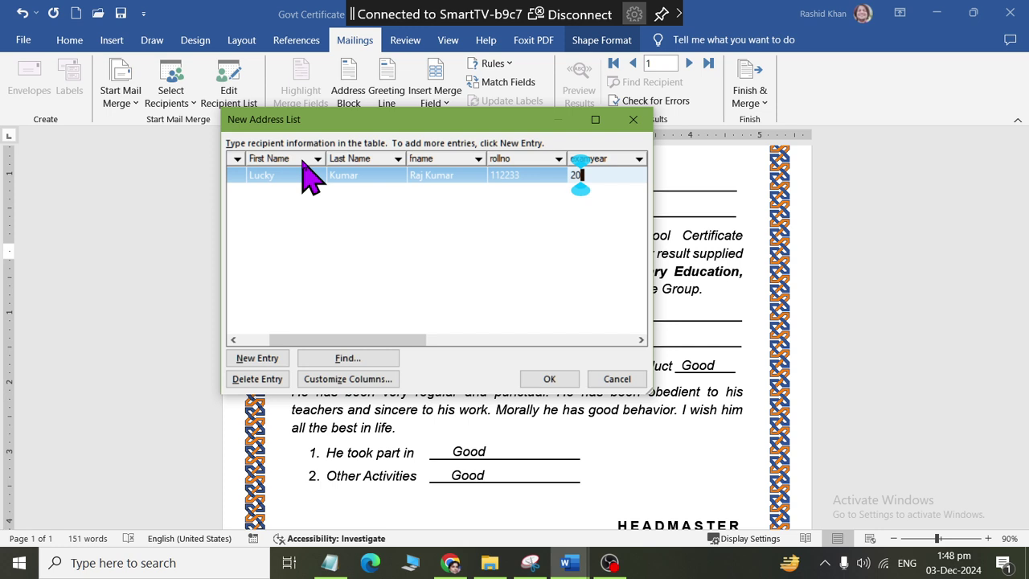
{"action": "type", "text": "24"}
{"action": "key", "text": "Tab"}
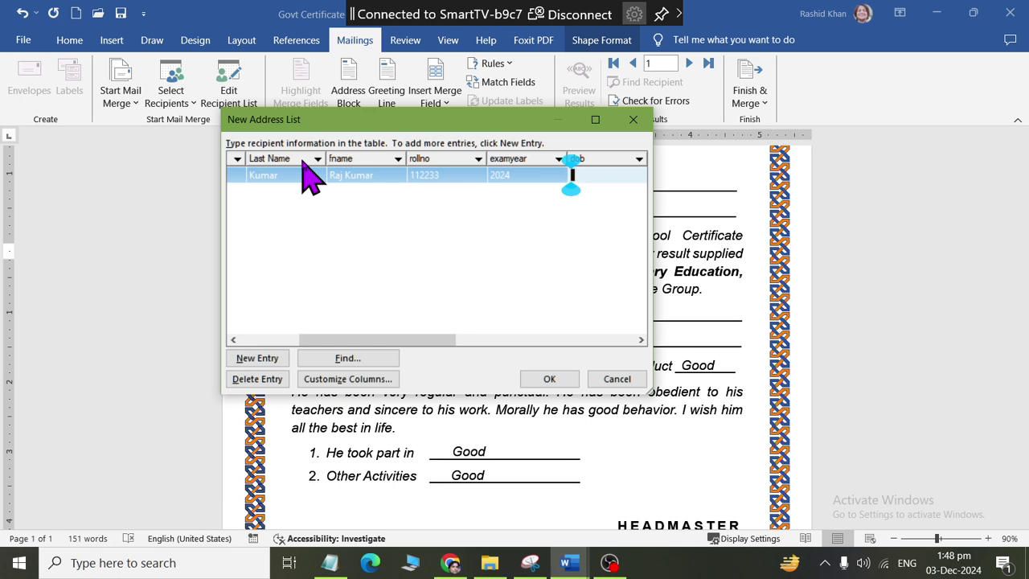
{"action": "type", "text": "14- "}
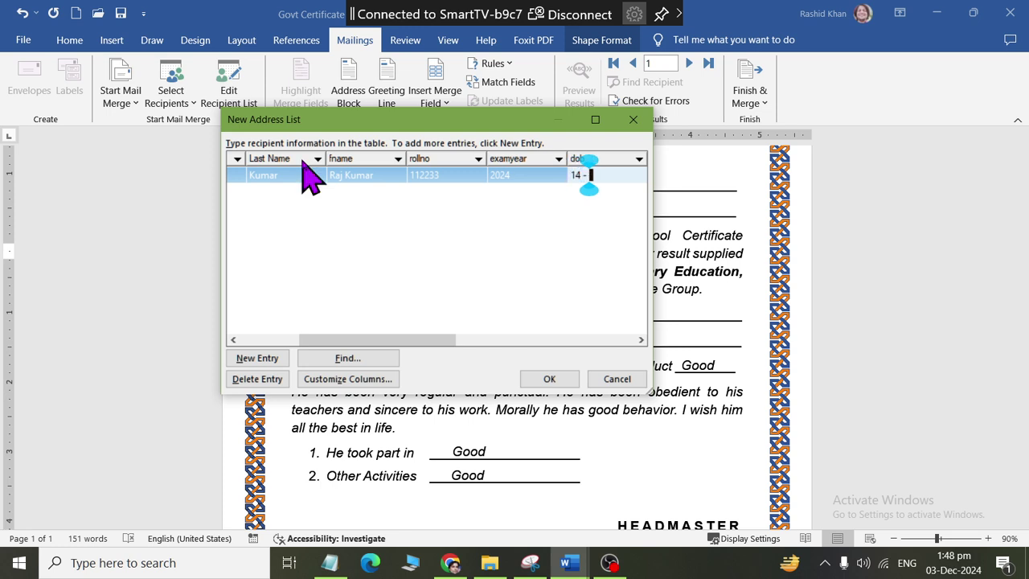
{"action": "type", "text": "june - 20"}
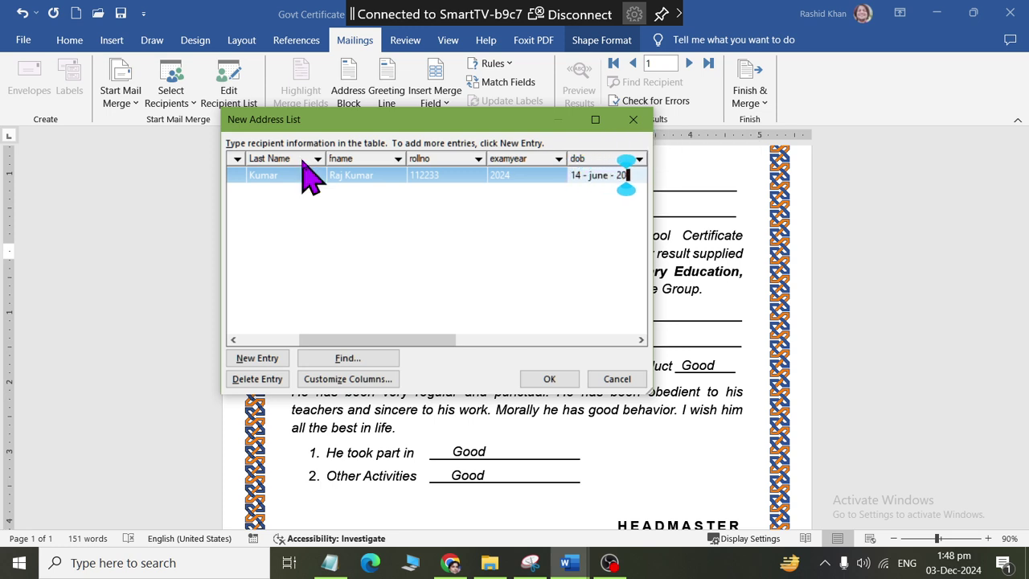
{"action": "type", "text": "12"}
{"action": "key", "text": "Tab"}
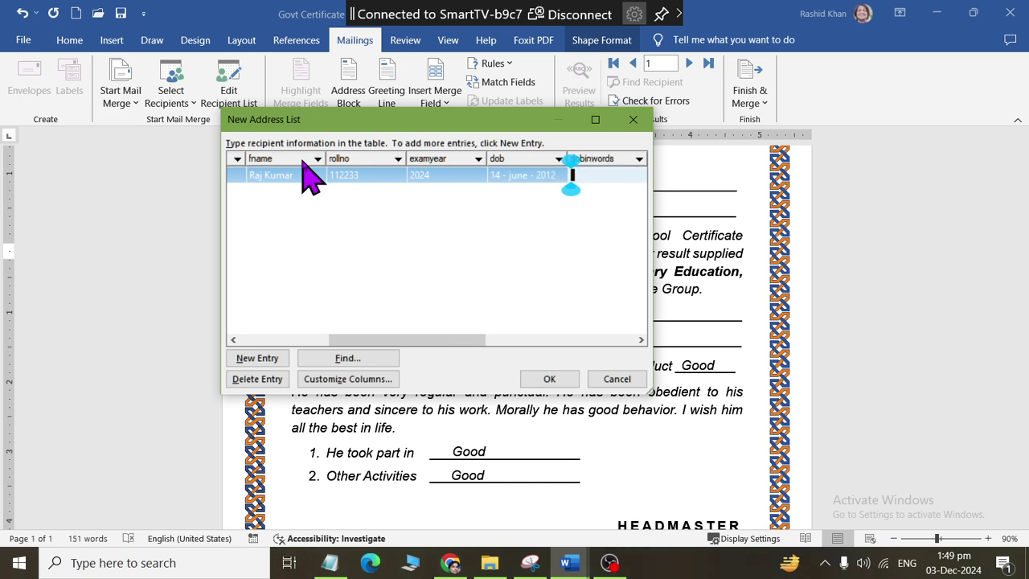
{"action": "type", "text": "Fou"}
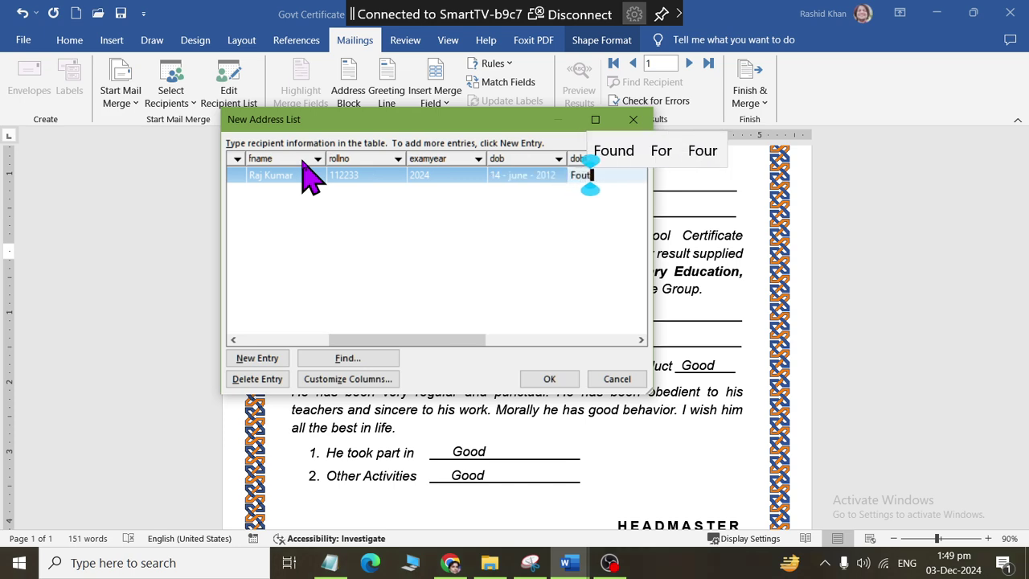
{"action": "type", "text": "rteen of June"}
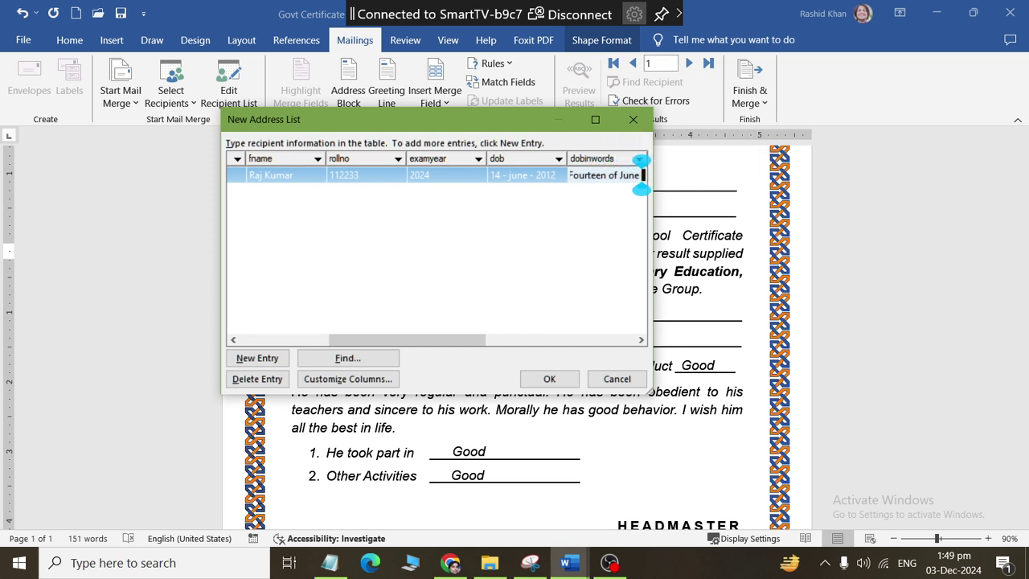
{"action": "type", "text": " Two thous"}
{"action": "type", "text": "and Twe"}
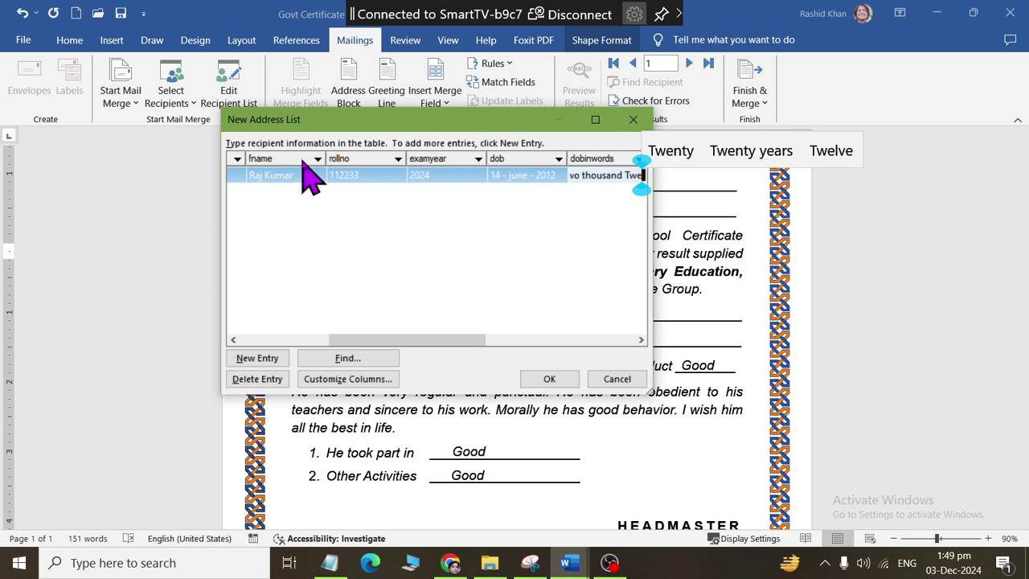
{"action": "type", "text": "lve"}
{"action": "key", "text": "Tab"}
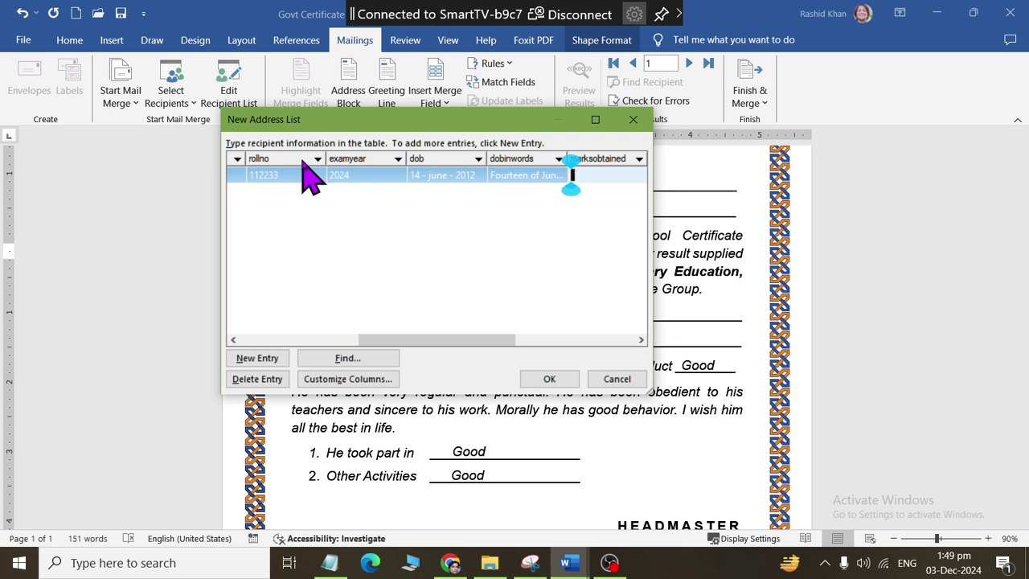
- Complete the record with marks 900, Division A-1 (corrected from A1), Good, Sports and Dramas
{"action": "type", "text": "90"}
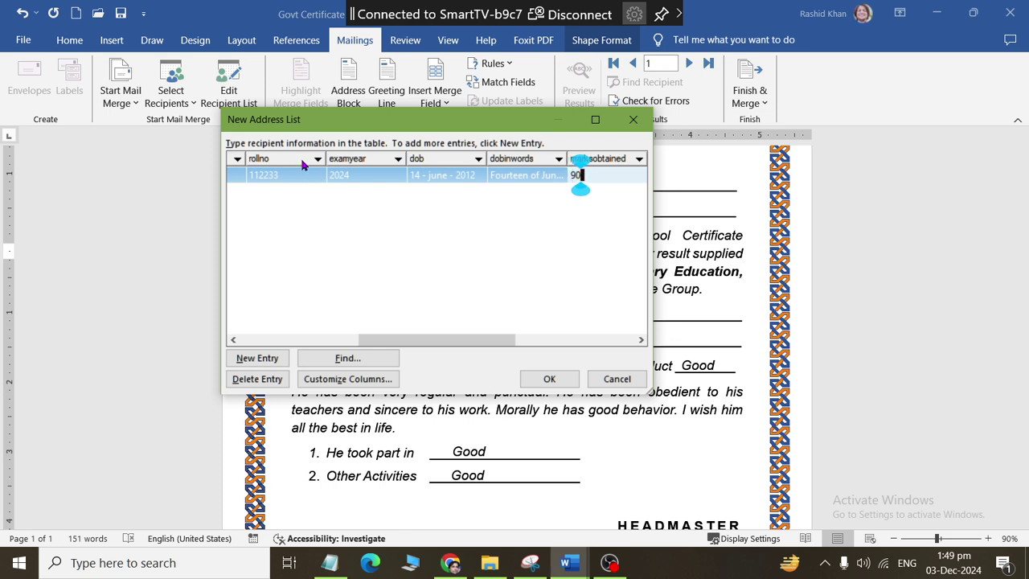
{"action": "type", "text": "0"}
{"action": "key", "text": "Tab"}
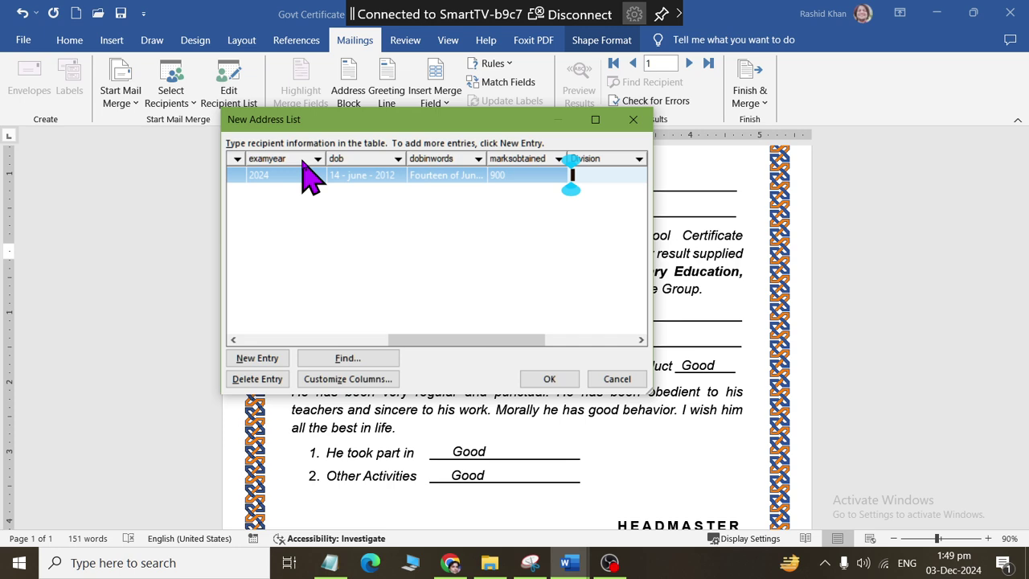
{"action": "type", "text": "A1"}
{"action": "key", "text": "Tab"}
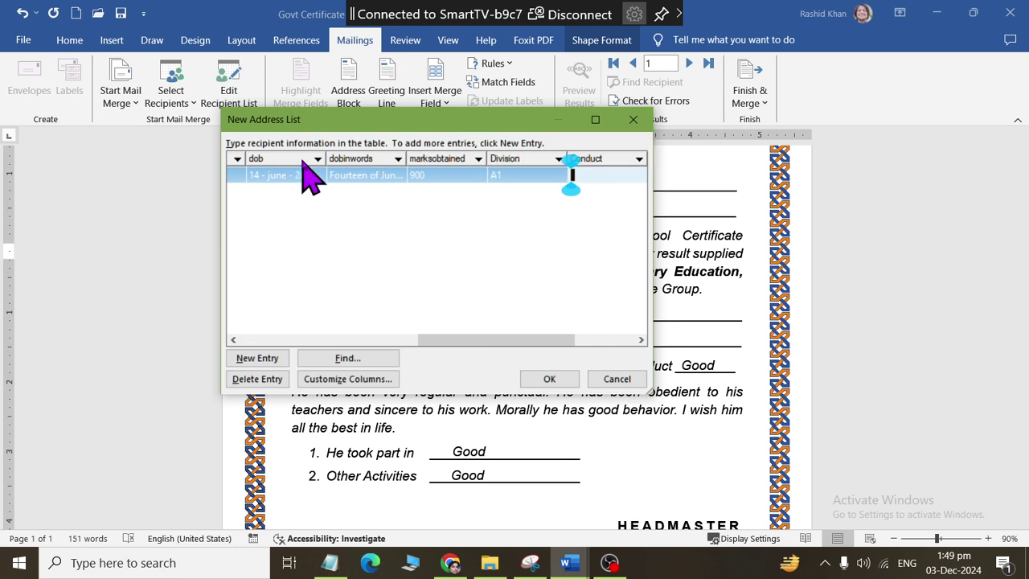
{"action": "key", "text": "shift+Tab"}
{"action": "type", "text": "A"}
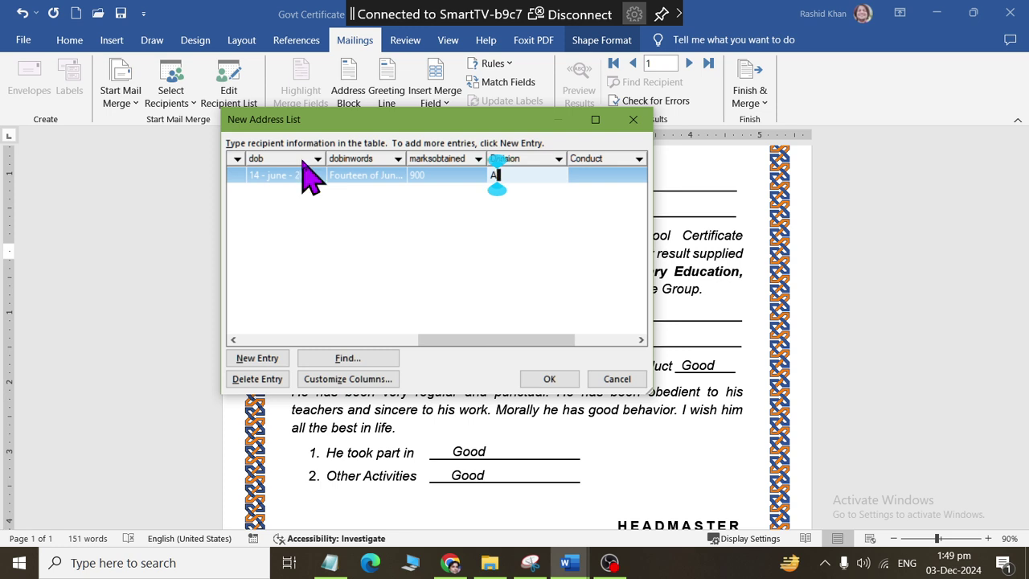
{"action": "type", "text": "-1"}
{"action": "key", "text": "Tab"}
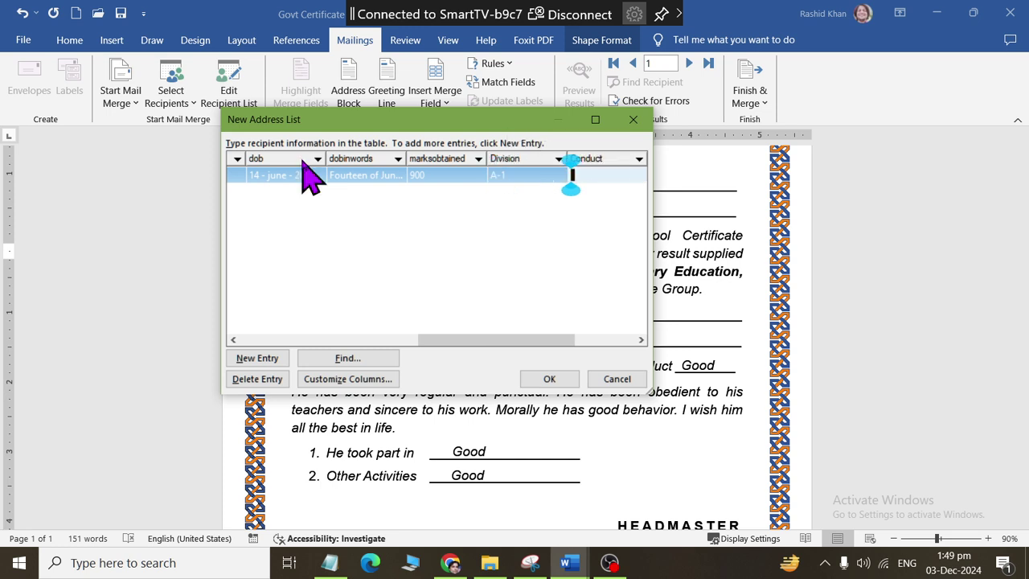
{"action": "type", "text": "Good"}
{"action": "key", "text": "Tab"}
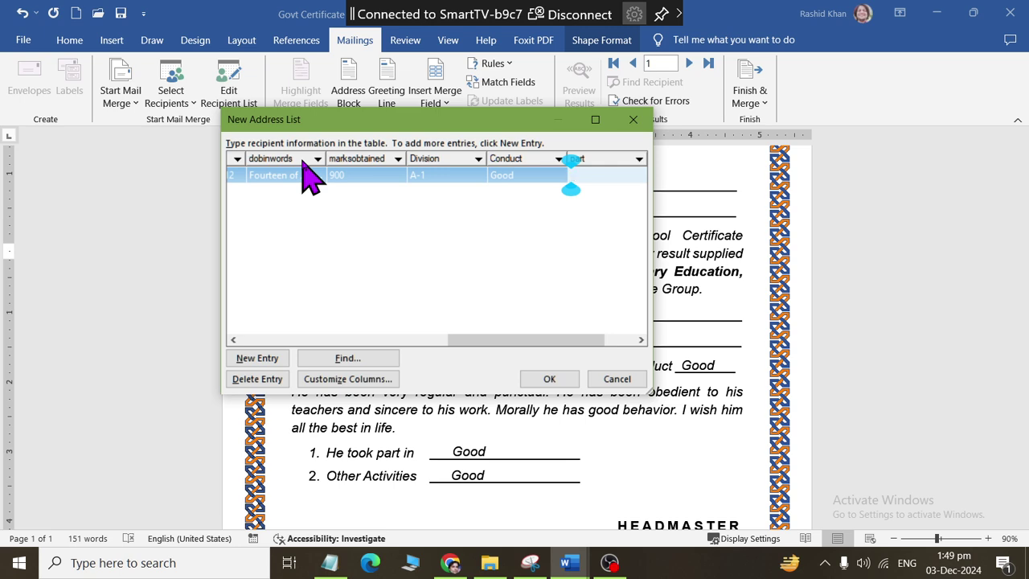
{"action": "type", "text": "Sports"}
{"action": "key", "text": "Tab"}
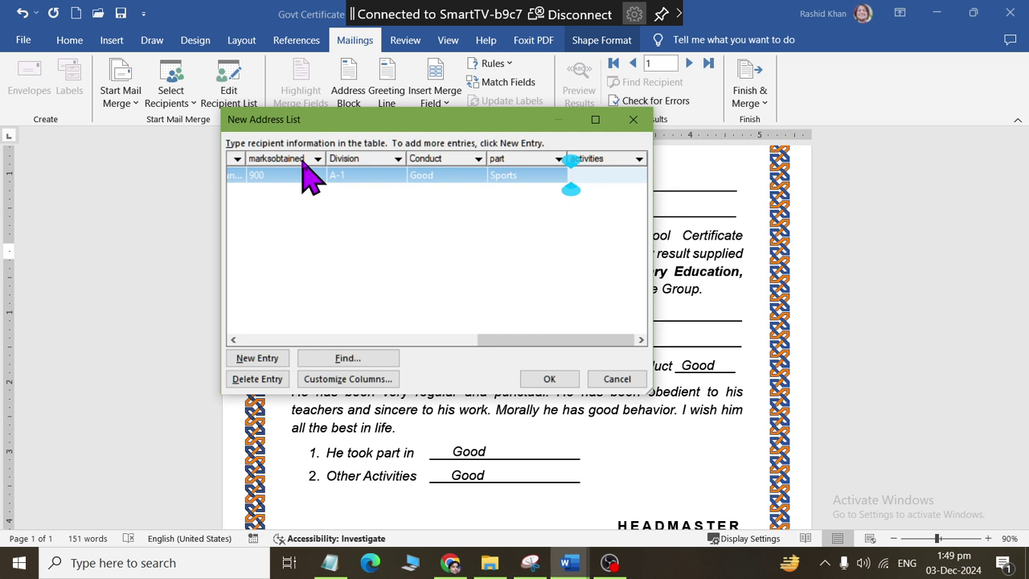
{"action": "type", "text": "Dra"}
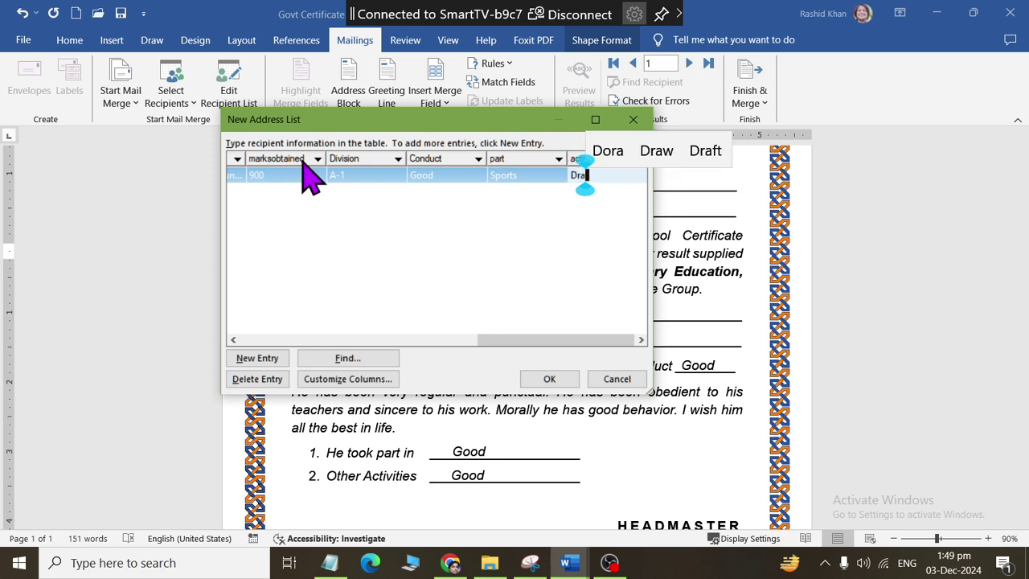
{"action": "type", "text": "mas"}
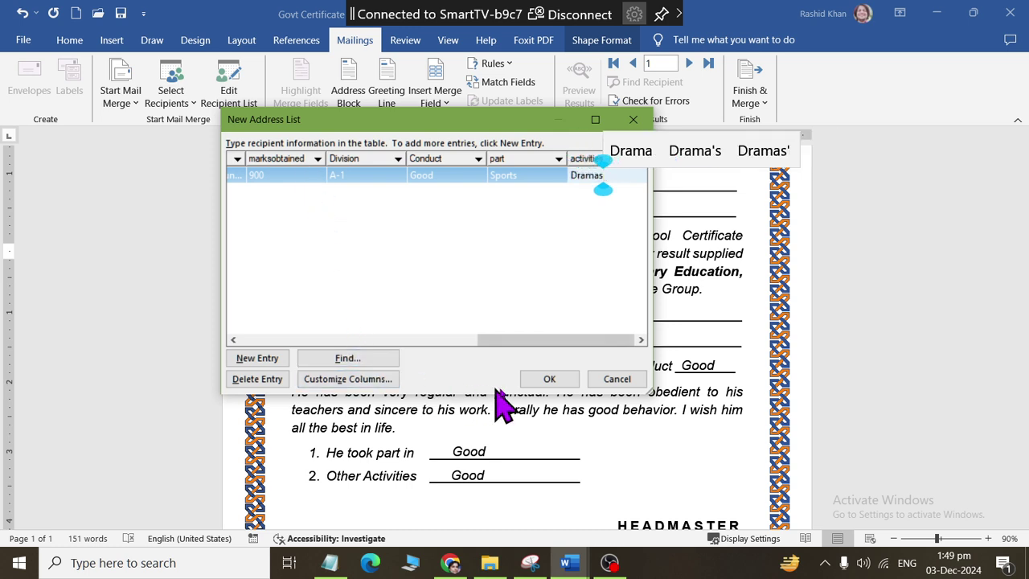
- Add a second record with title Mr., the student's first and last name, father's name and roll number
{"action": "left_click", "coordinate": [245, 360]}
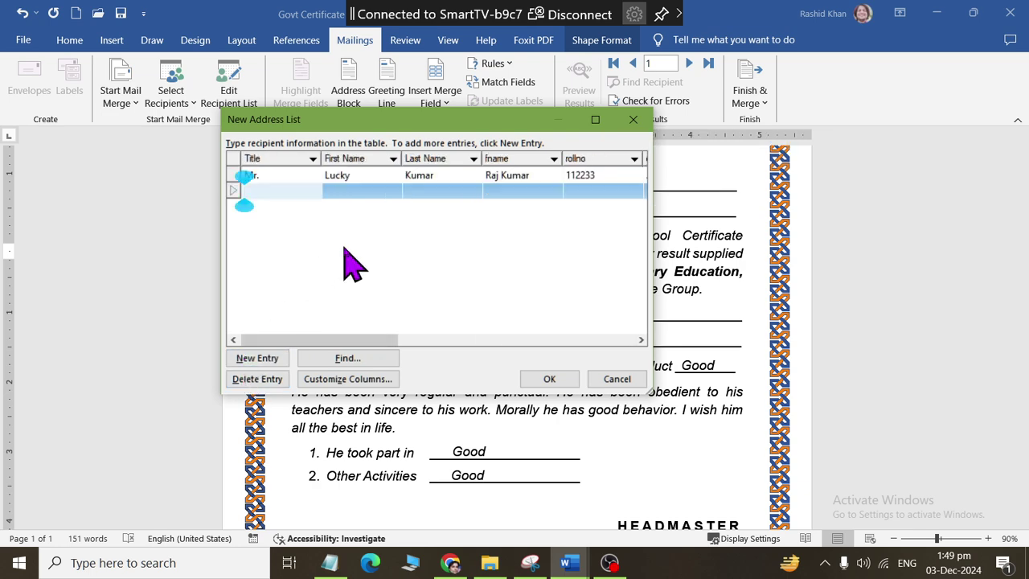
{"action": "type", "text": "Mr."}
{"action": "key", "text": "Tab"}
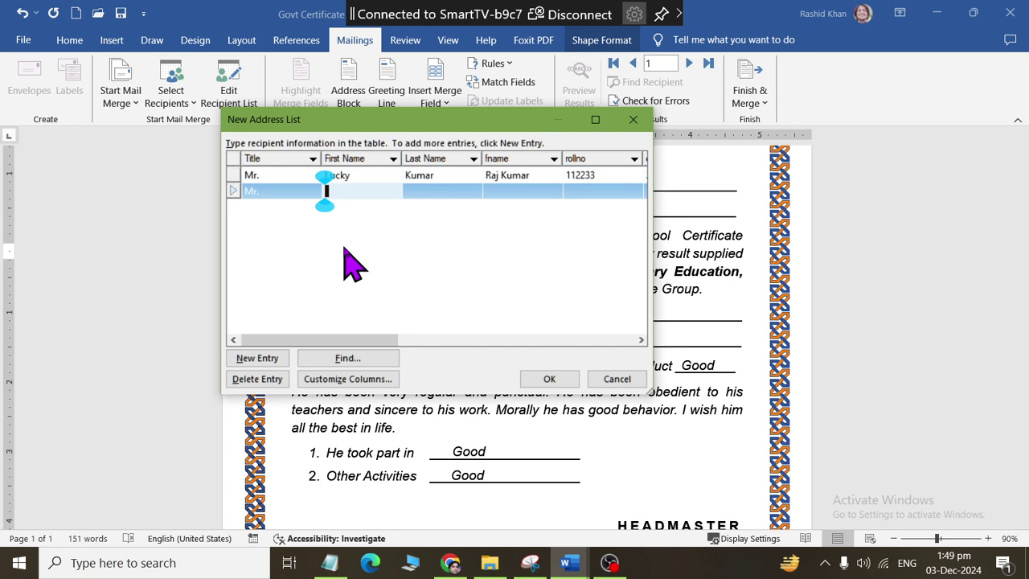
{"action": "type", "text": "P"}
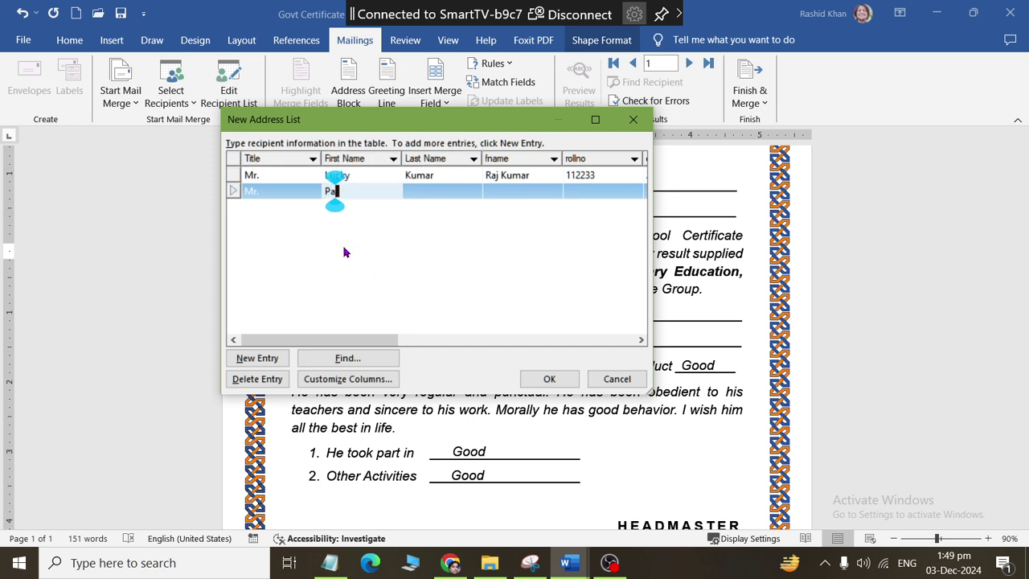
{"action": "type", "text": "a"}
{"action": "key", "text": "BackSpace"}
{"action": "key", "text": "BackSpace"}
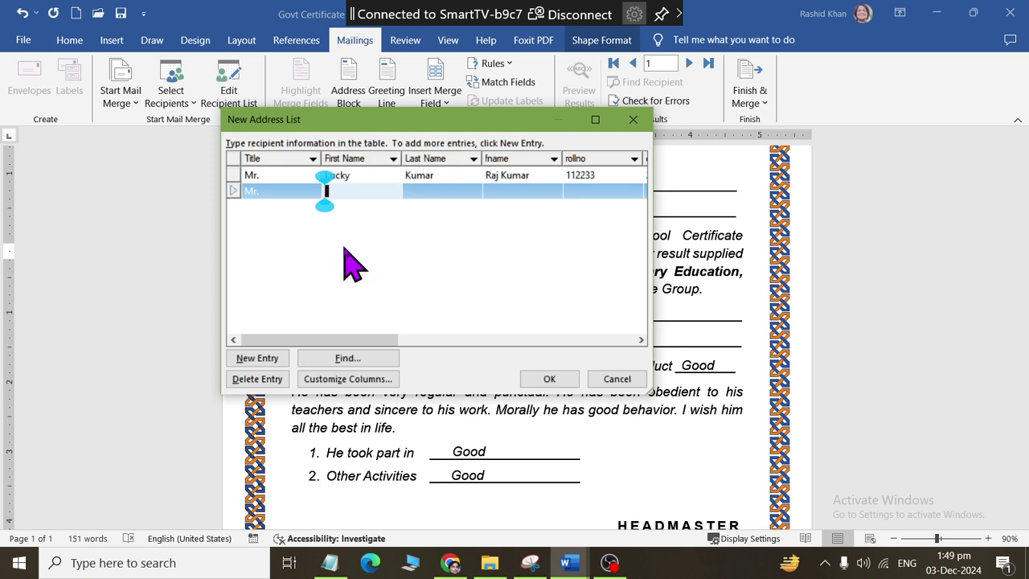
{"action": "type", "text": "Kabeer"}
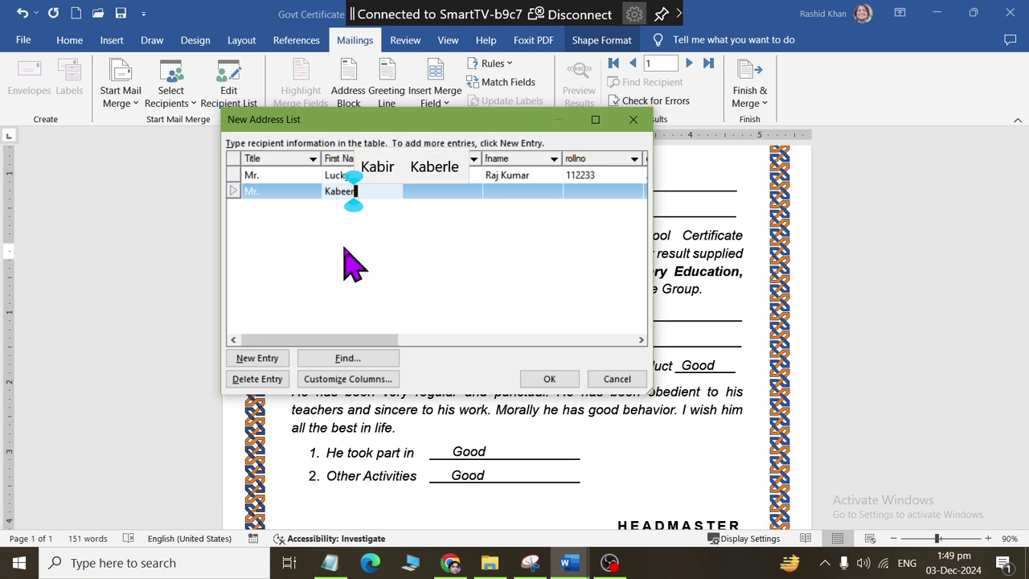
{"action": "key", "text": "Tab"}
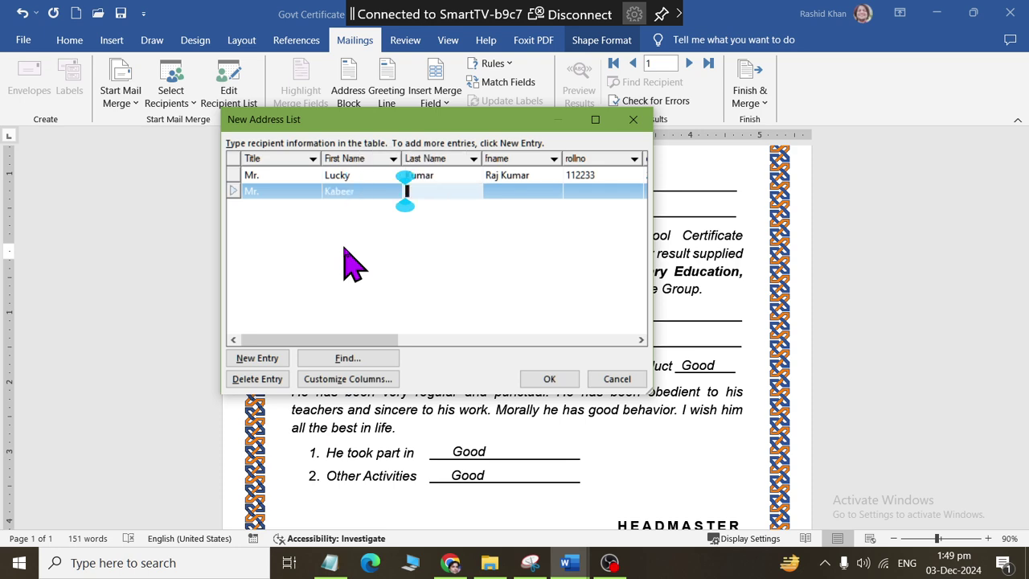
{"action": "type", "text": "Sne"}
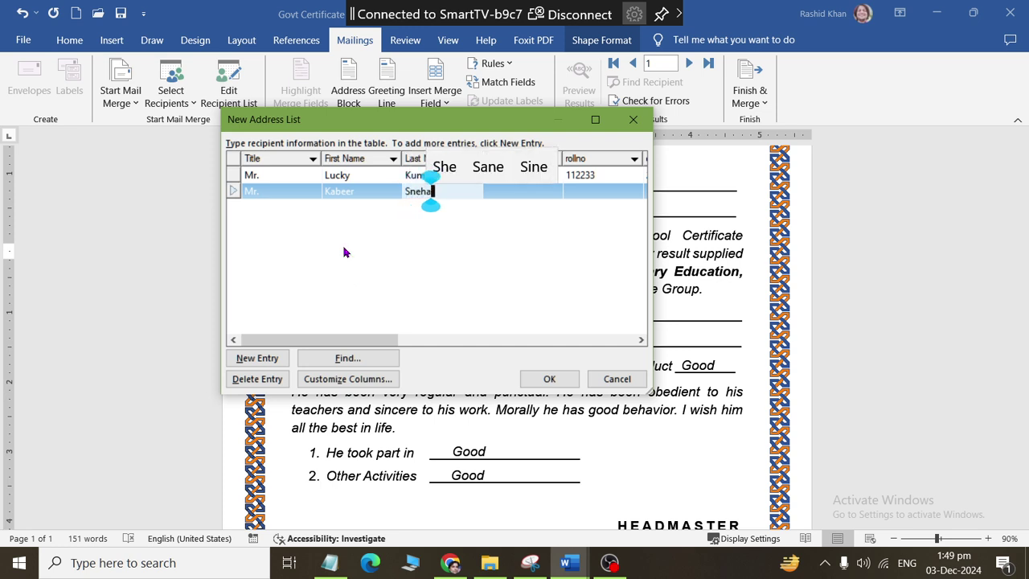
{"action": "type", "text": "ha"}
{"action": "key", "text": "BackSpace"}
{"action": "key", "text": "BackSpace"}
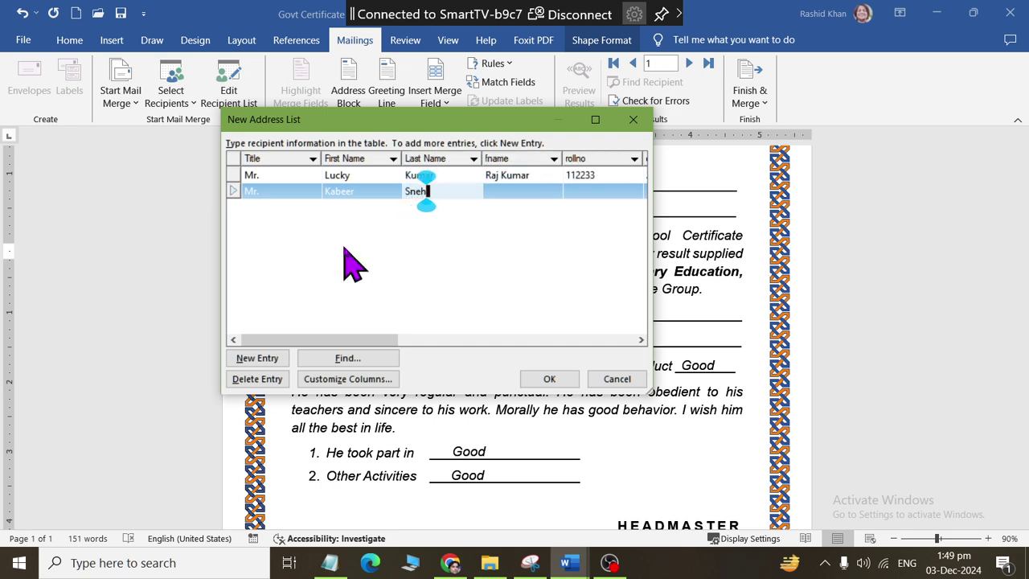
{"action": "key", "text": "BackSpace"}
{"action": "key", "text": "BackSpace"}
{"action": "type", "text": "i"}
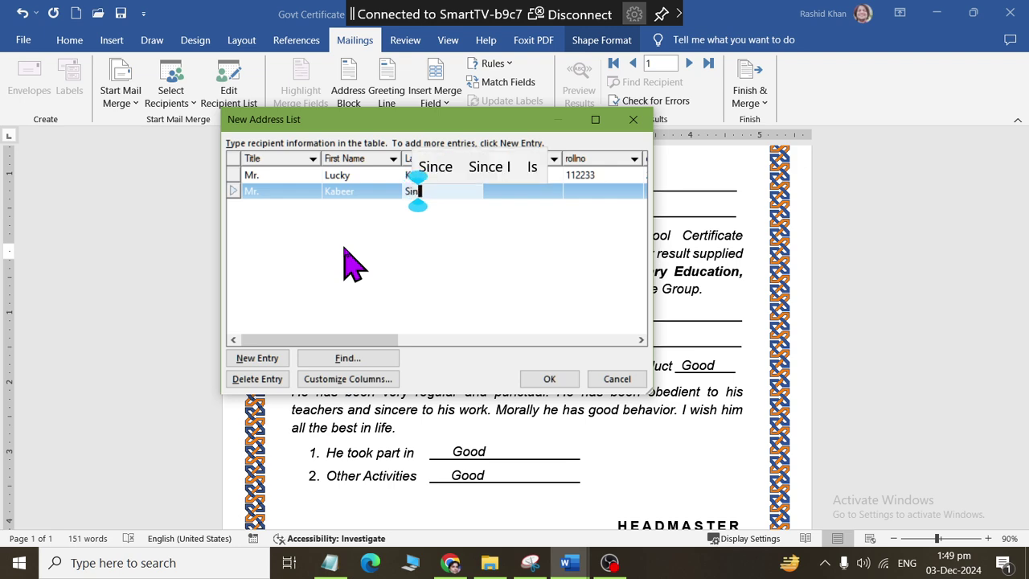
{"action": "type", "text": "neh"}
{"action": "key", "text": "Tab"}
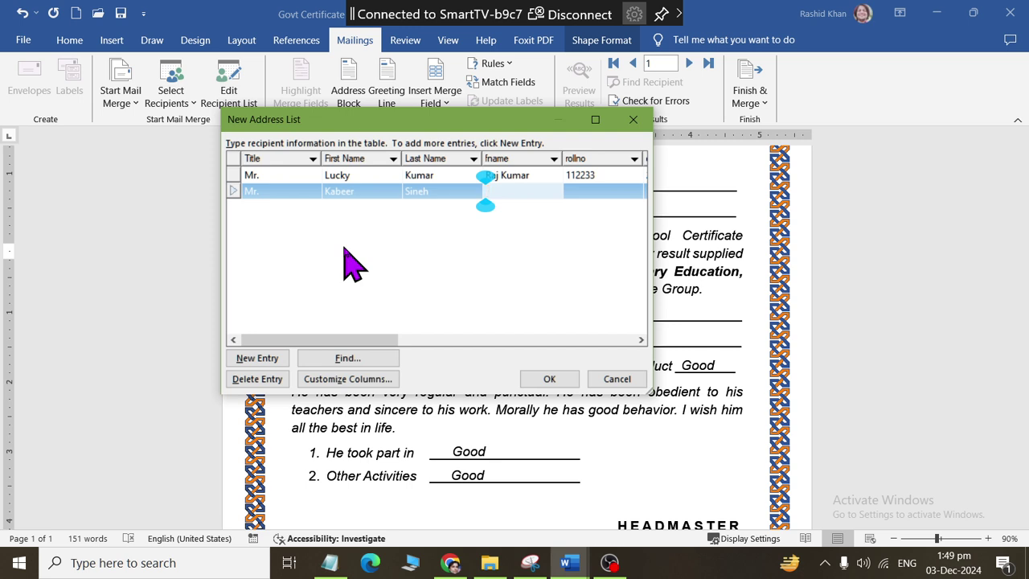
{"action": "type", "text": "Gayan Chand"}
{"action": "key", "text": "Tab"}
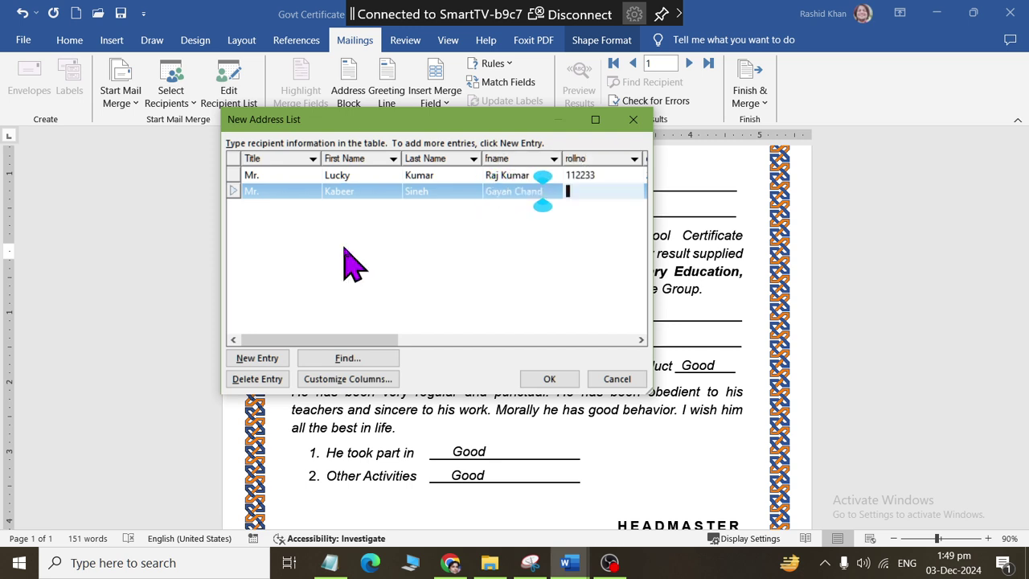
{"action": "type", "text": "22334"}
- Fill exam year 2024, birth date, date in words, Conduct Good, part Reading and activities, then accept
{"action": "key", "text": "Tab"}
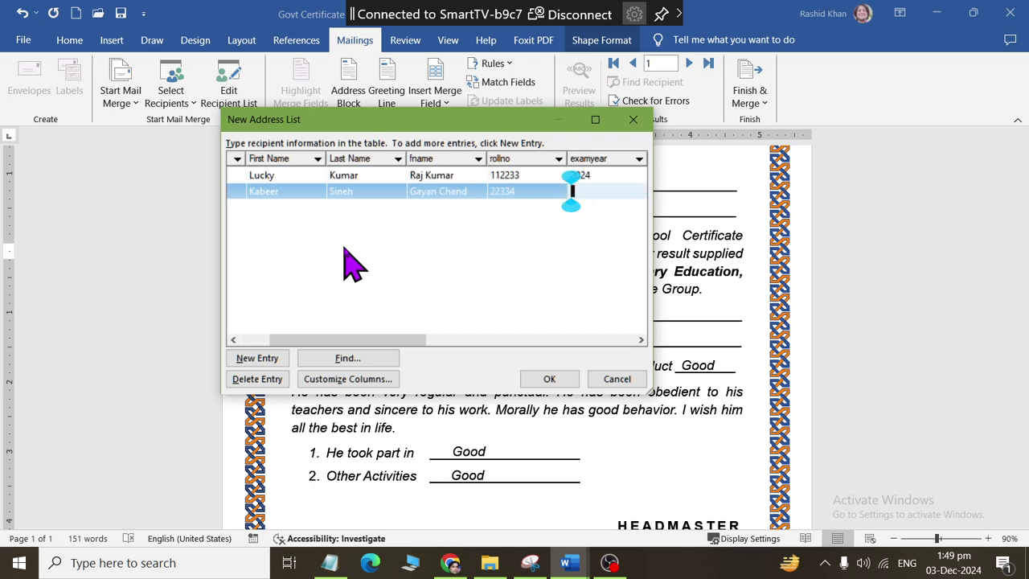
{"action": "type", "text": "202"}
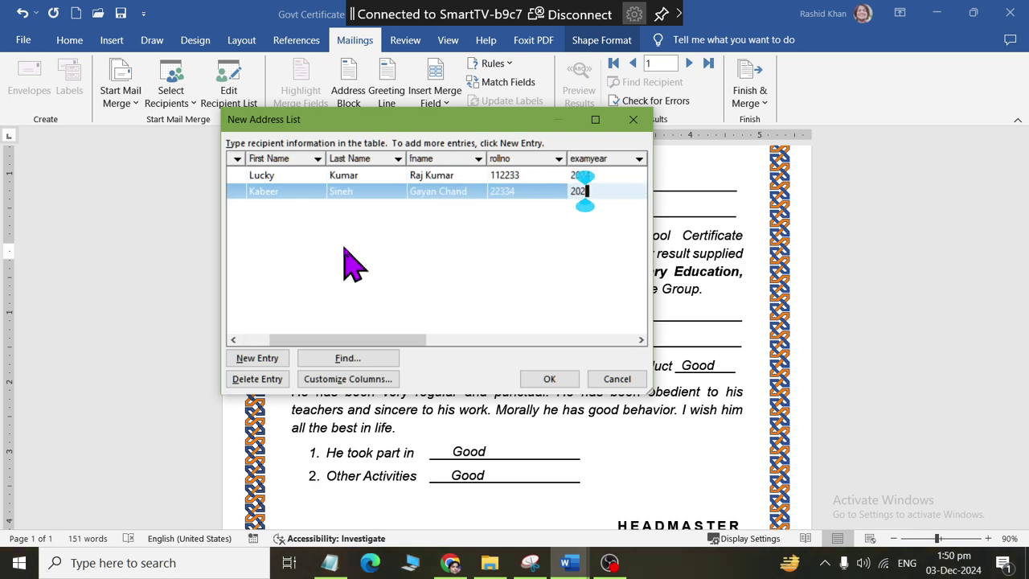
{"action": "type", "text": "4"}
{"action": "key", "text": "Tab"}
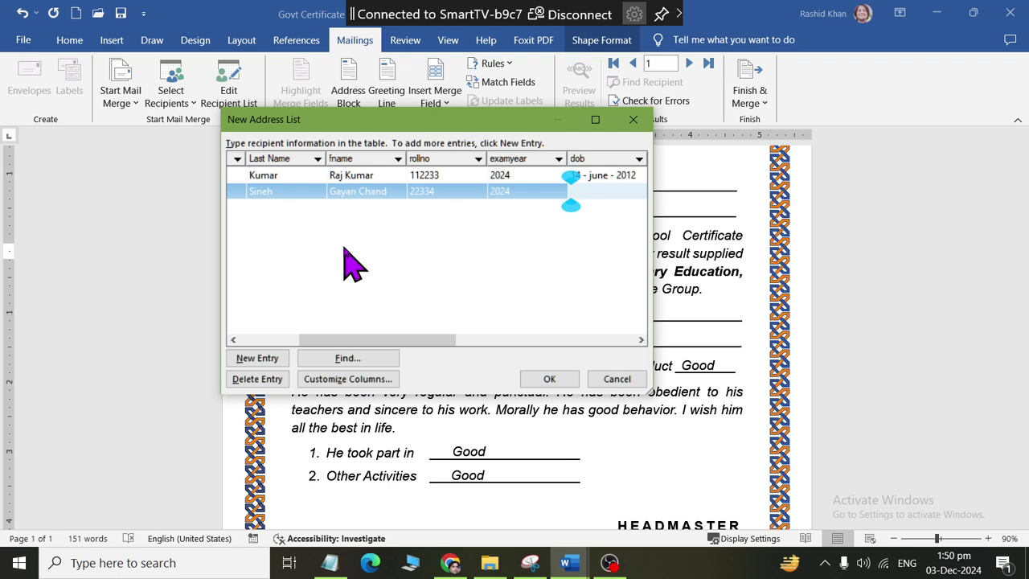
{"action": "type", "text": "03 - "}
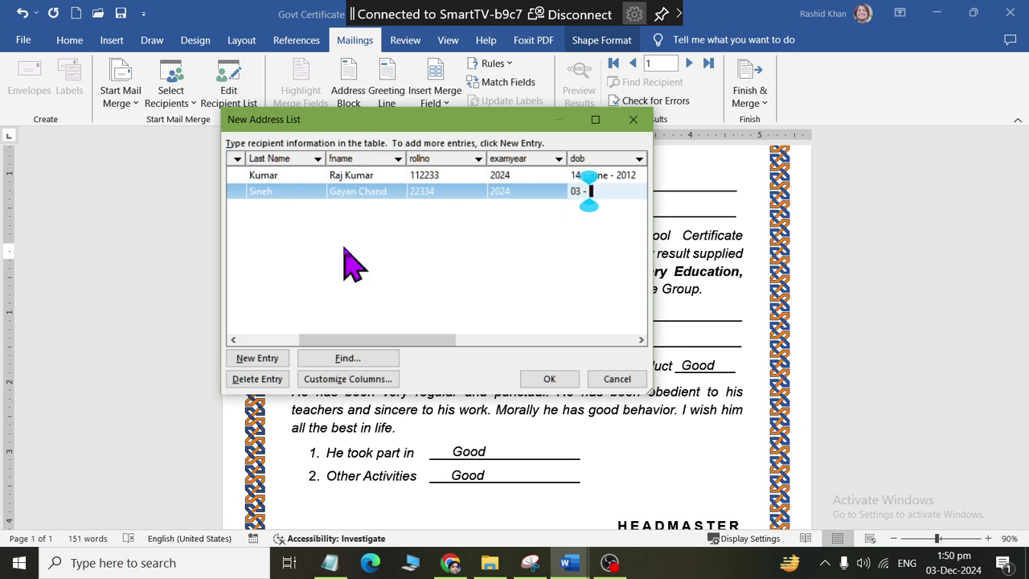
{"action": "type", "text": "April - 20"}
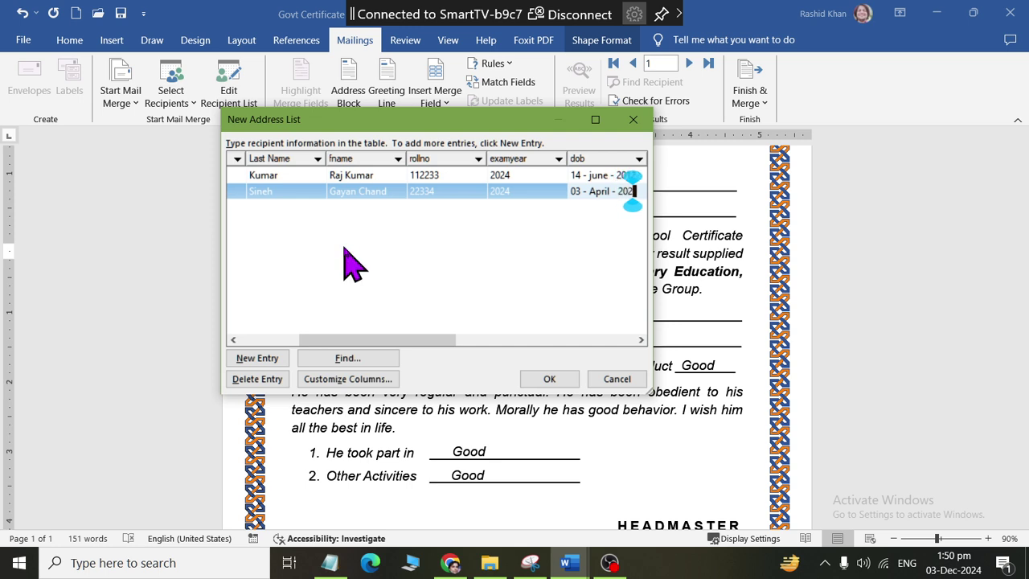
{"action": "type", "text": "11"}
{"action": "key", "text": "Tab"}
{"action": "type", "text": "third"}
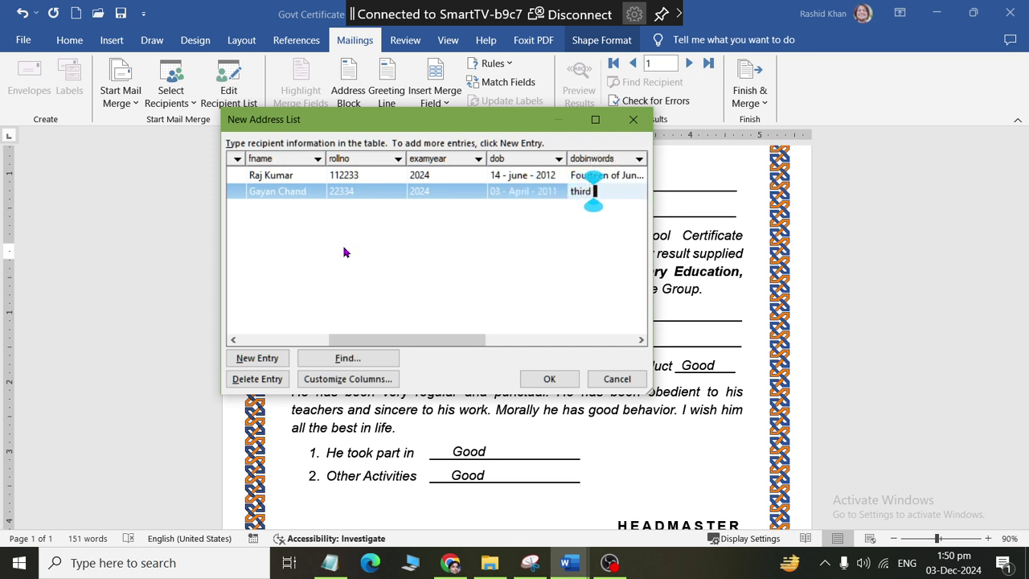
{"action": "type", "text": " of April "}
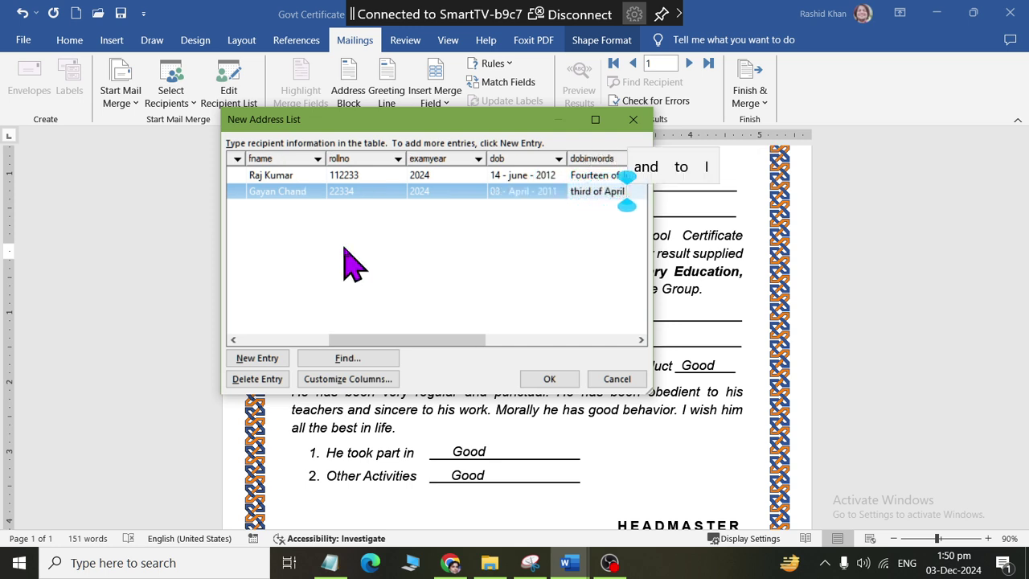
{"action": "type", "text": "Two Thousand "}
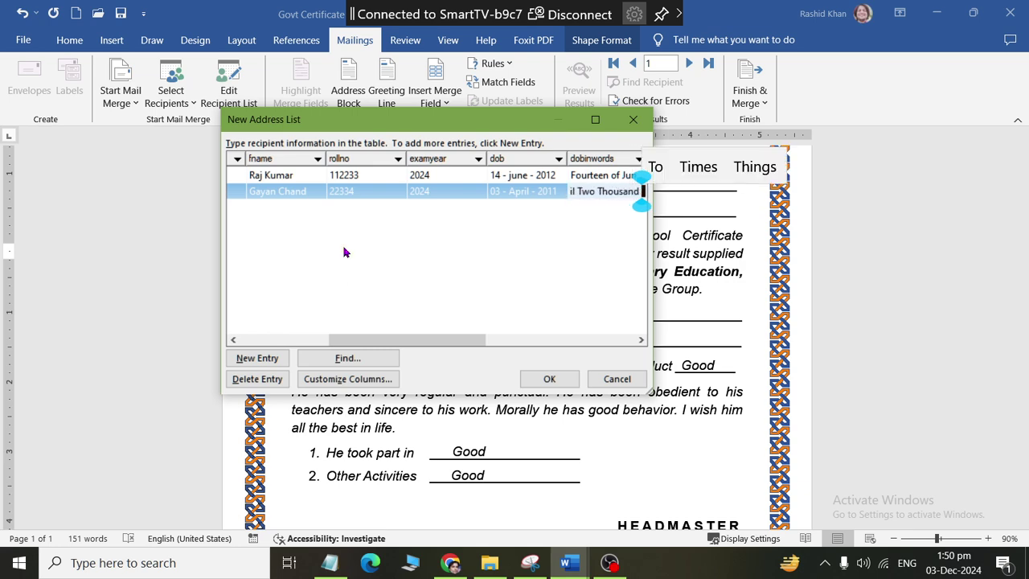
{"action": "type", "text": "Elev"}
{"action": "key", "text": "Tab"}
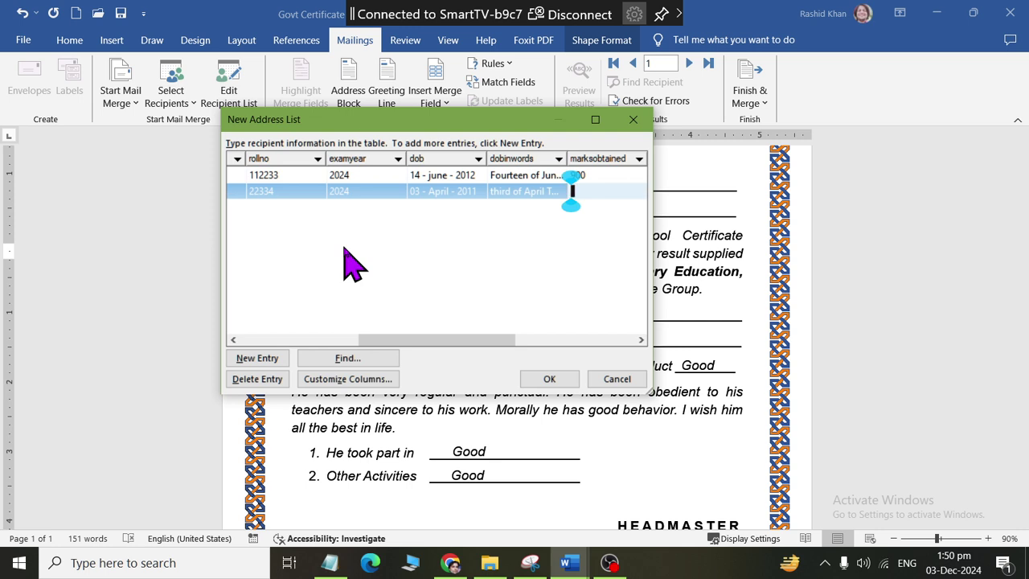
{"action": "type", "text": "902"}
{"action": "key", "text": "Tab"}
{"action": "type", "text": "A-1"}
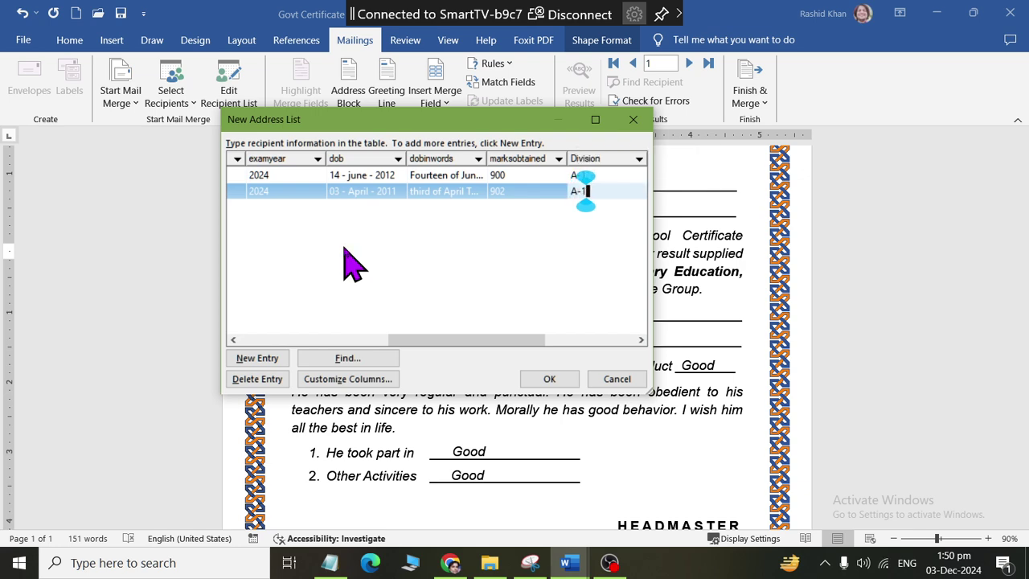
{"action": "key", "text": "Tab"}
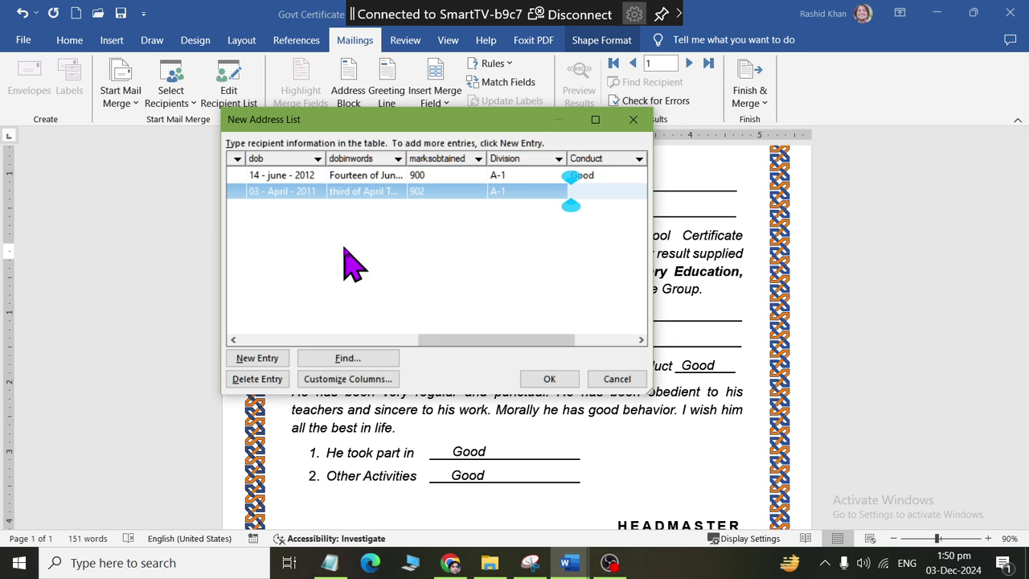
{"action": "type", "text": "Good"}
{"action": "key", "text": "Tab"}
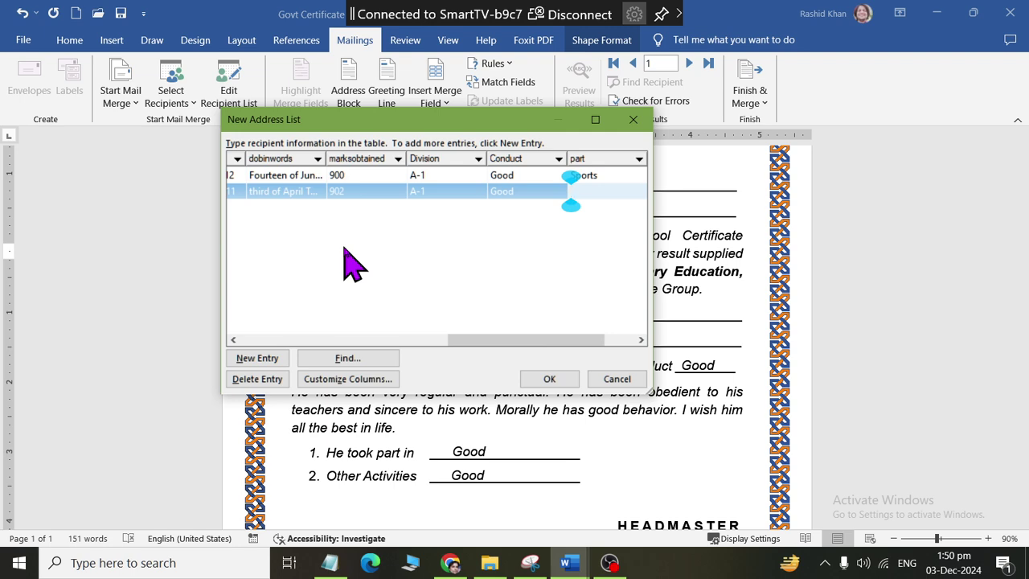
{"action": "type", "text": "Reading"}
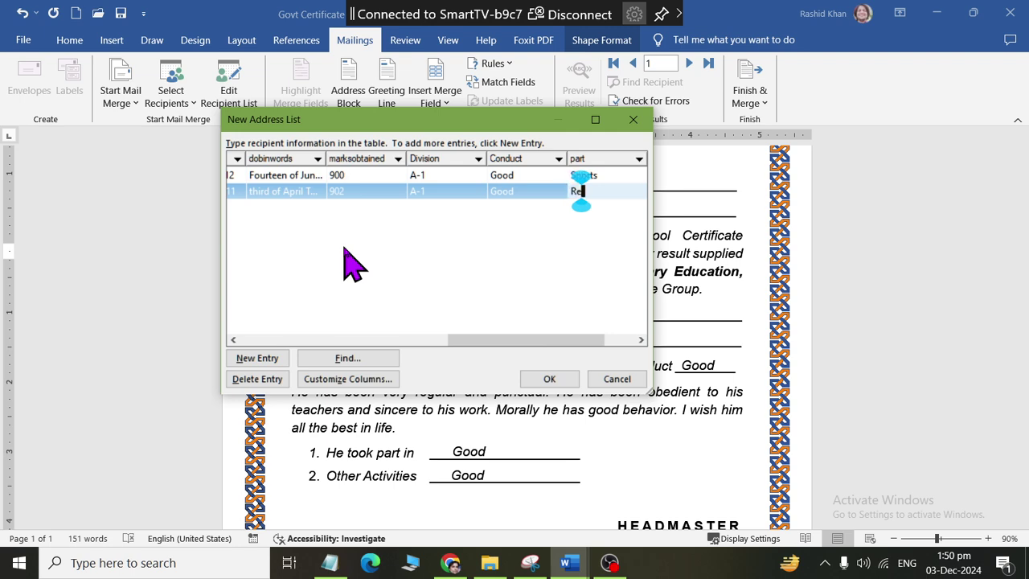
{"action": "key", "text": "Tab"}
{"action": "type", "text": "Definitely"}
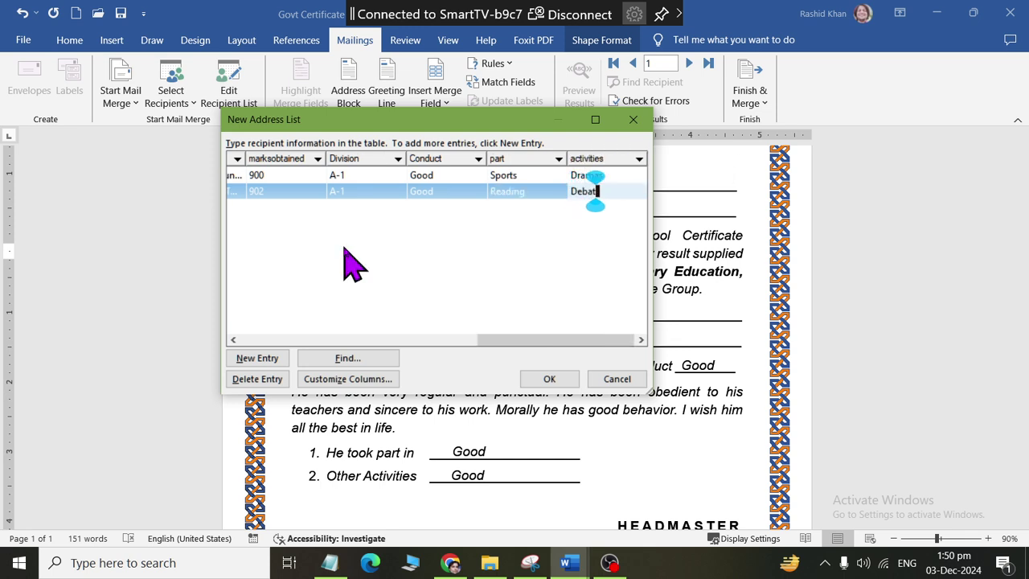
{"action": "key", "text": "Tab"}
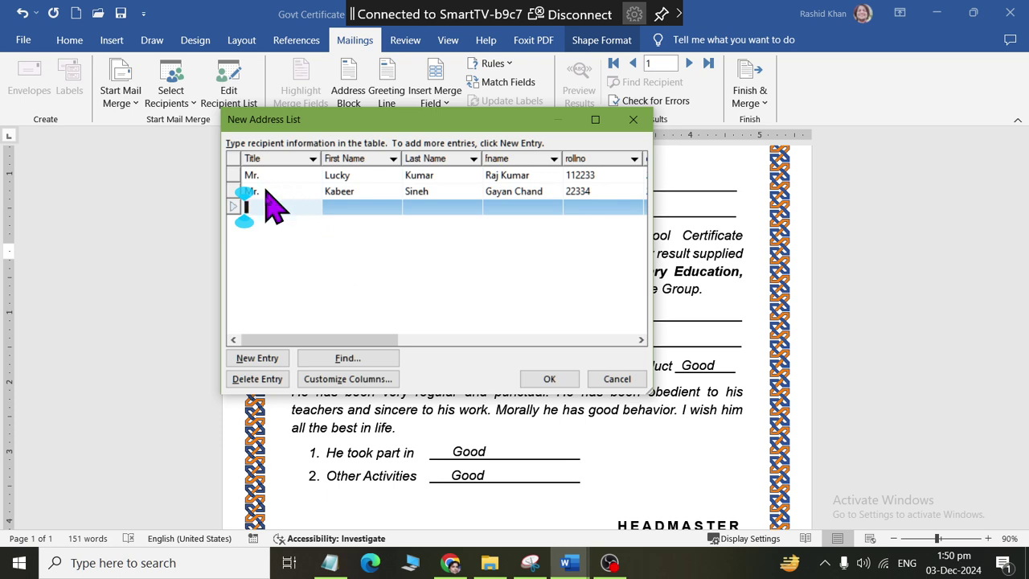
{"action": "left_click", "coordinate": [539, 381]}
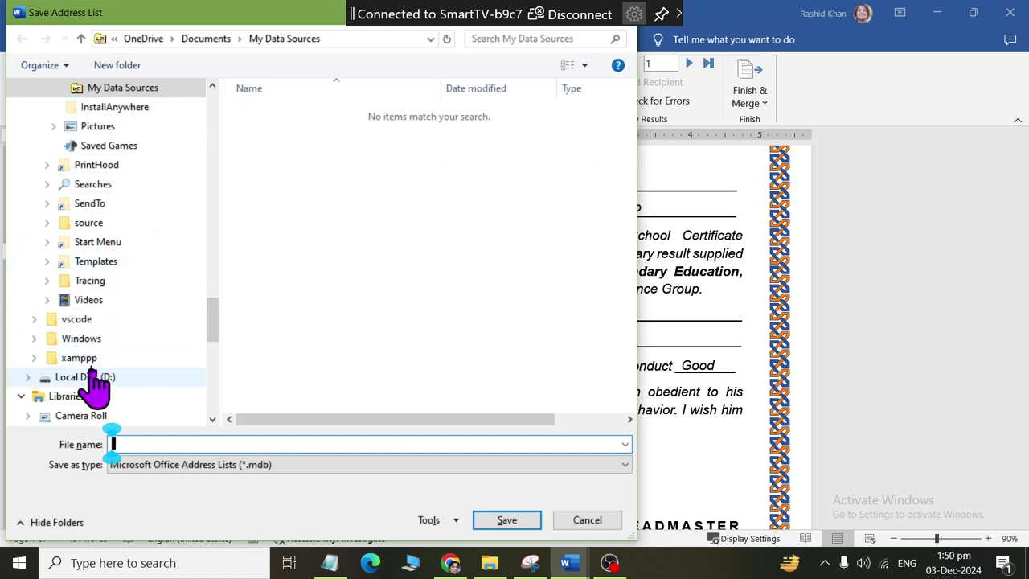
- Browse to Documents > Word_Files > Word Assignment > Certificates_sample in the Save Address List dialog
{"action": "scroll", "coordinate": [95, 354], "scroll_direction": "up", "scroll_amount": 4}
{"action": "scroll", "coordinate": [103, 338], "scroll_direction": "up", "scroll_amount": 3}
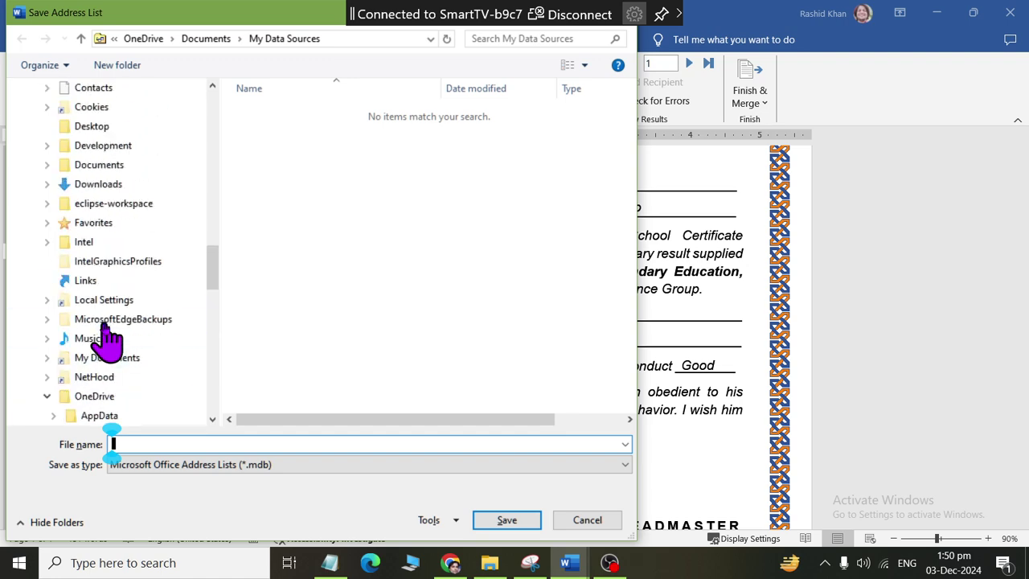
{"action": "scroll", "coordinate": [104, 336], "scroll_direction": "up", "scroll_amount": 4}
{"action": "scroll", "coordinate": [104, 337], "scroll_direction": "up", "scroll_amount": 4}
{"action": "scroll", "coordinate": [105, 336], "scroll_direction": "up", "scroll_amount": 4}
{"action": "scroll", "coordinate": [88, 325], "scroll_direction": "up", "scroll_amount": 4}
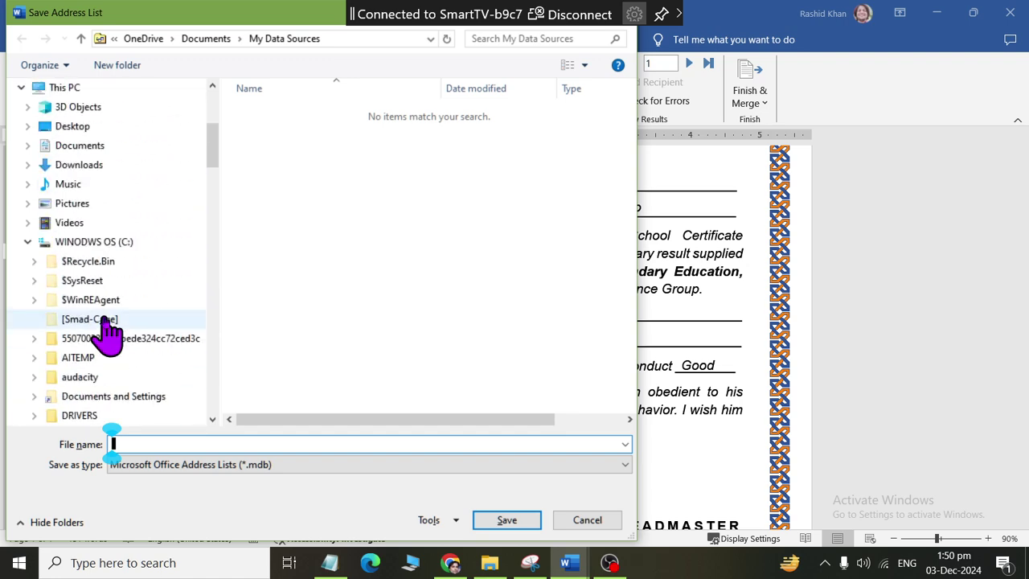
{"action": "left_click", "coordinate": [90, 151]}
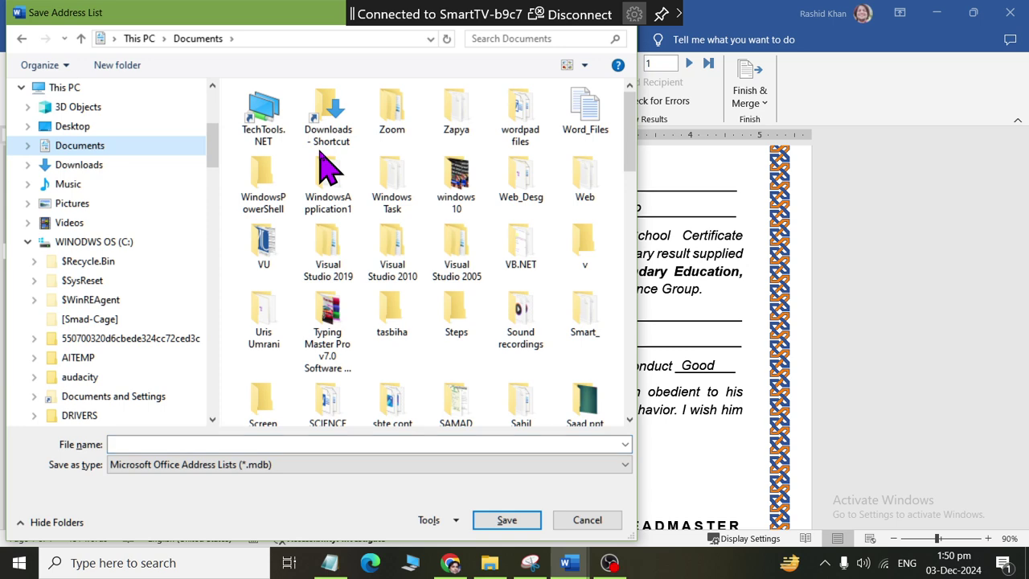
{"action": "key", "text": "Right"}
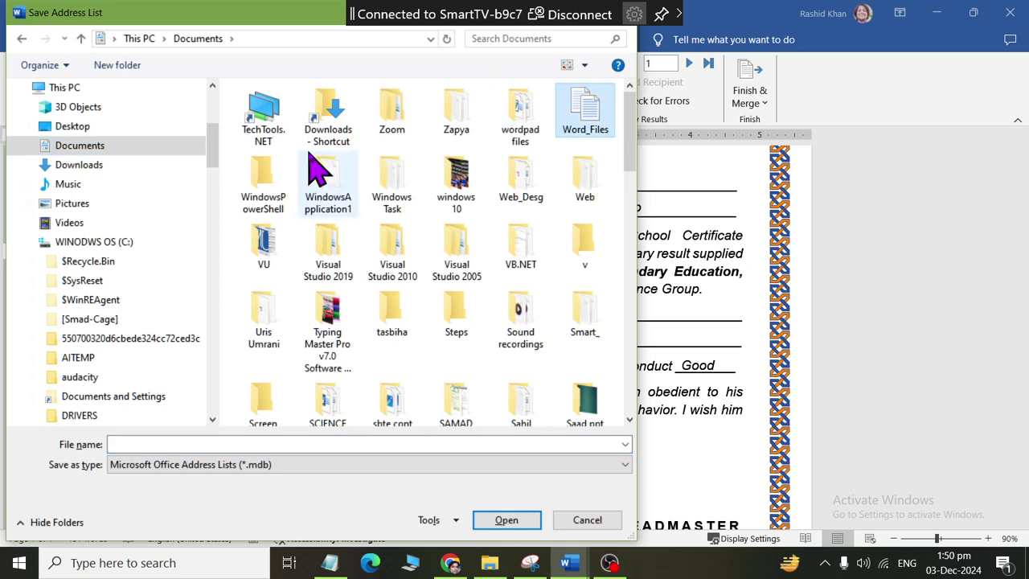
{"action": "key", "text": "Return"}
{"action": "type", "text": "wo"}
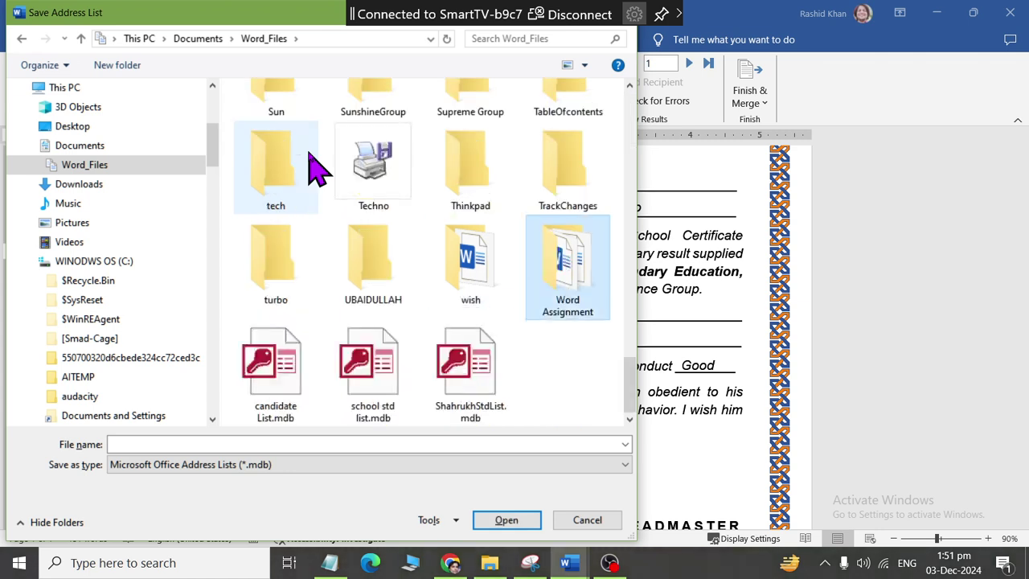
{"action": "key", "text": "Return"}
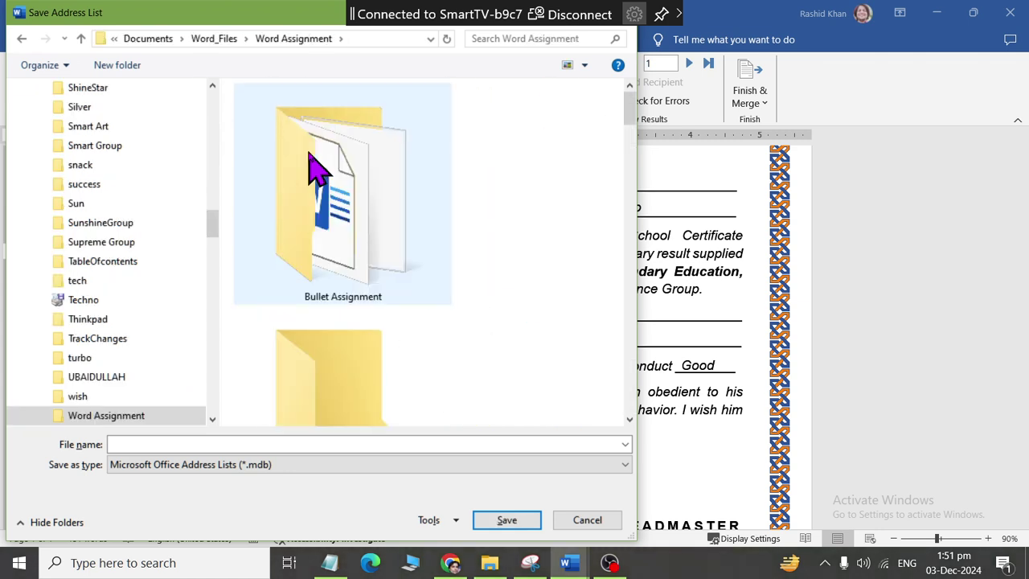
{"action": "key", "text": "Down"}
{"action": "key", "text": "Return"}
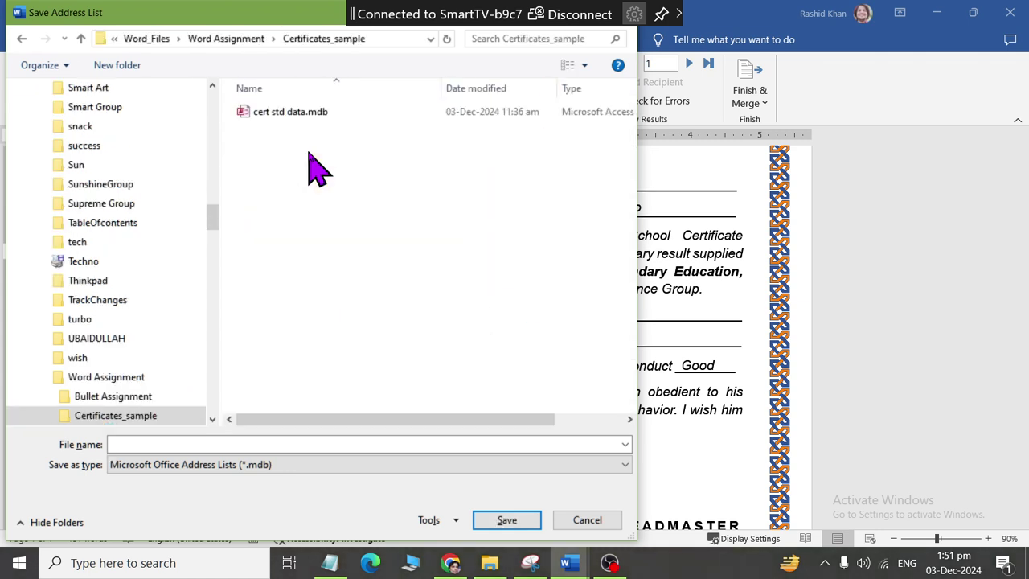
- Save the address list there as schoolstudentdata
{"action": "left_click", "coordinate": [179, 443]}
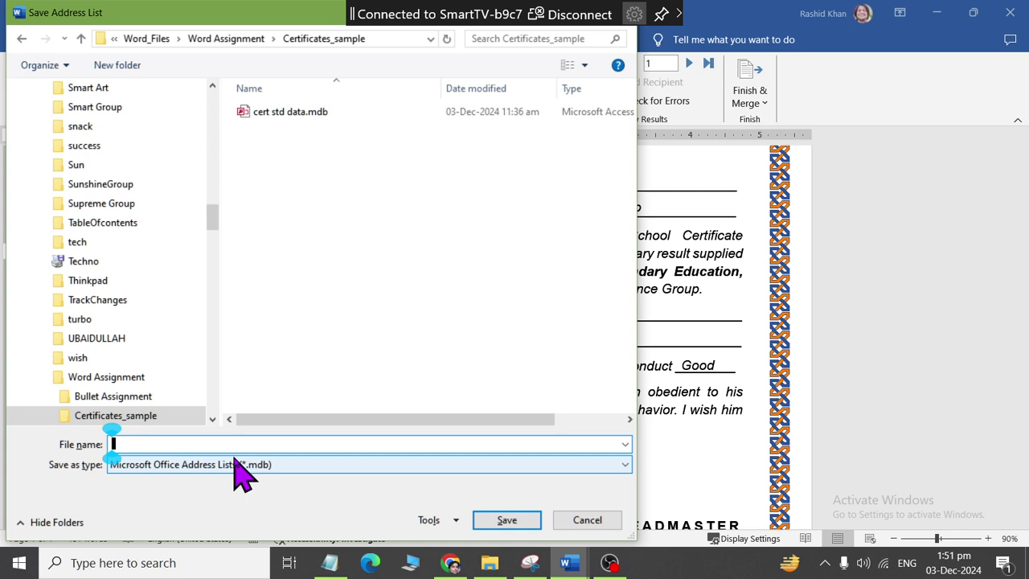
{"action": "type", "text": "s"}
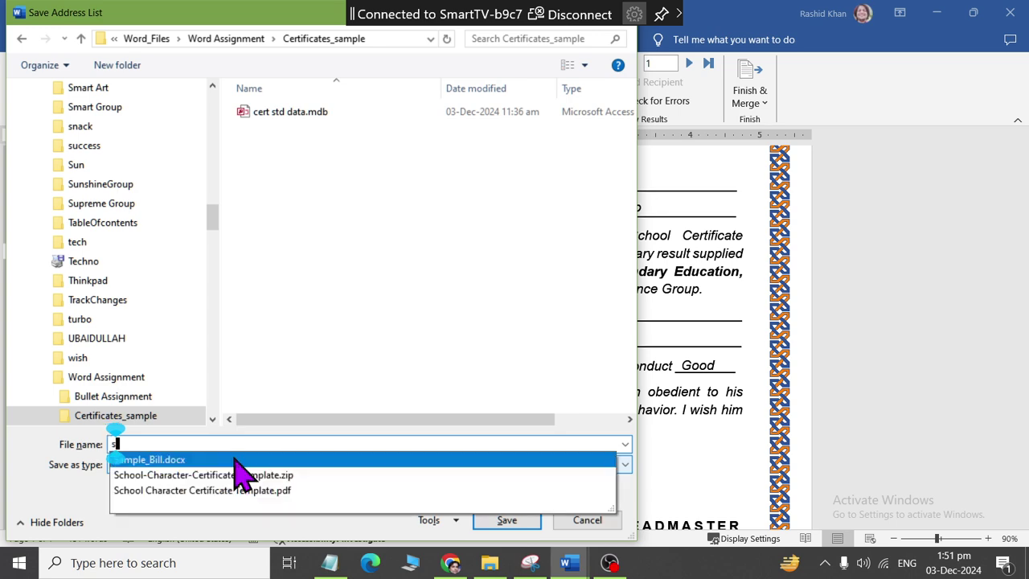
{"action": "type", "text": "choolstu"}
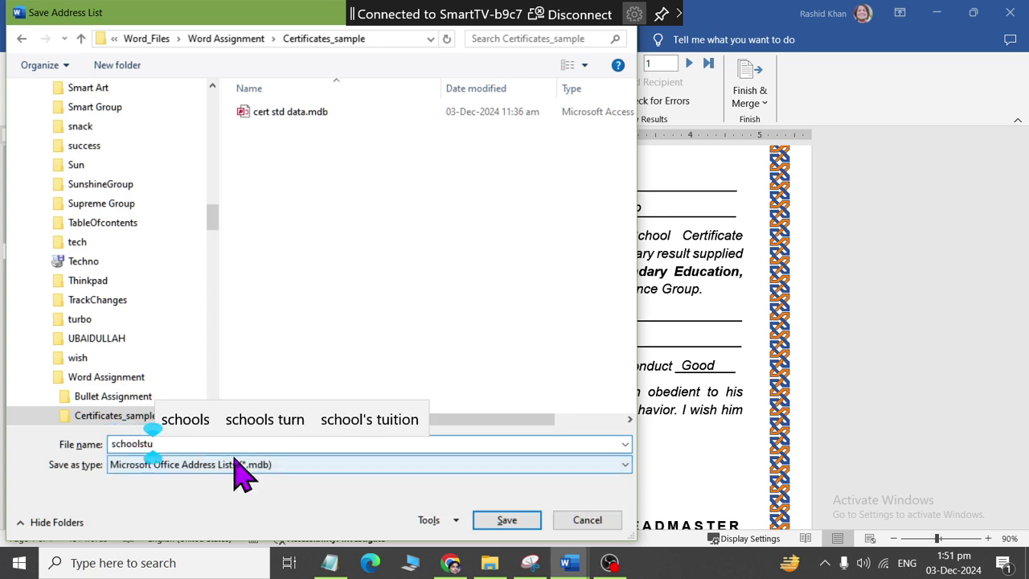
{"action": "type", "text": "dentdata"}
{"action": "key", "text": "Return"}
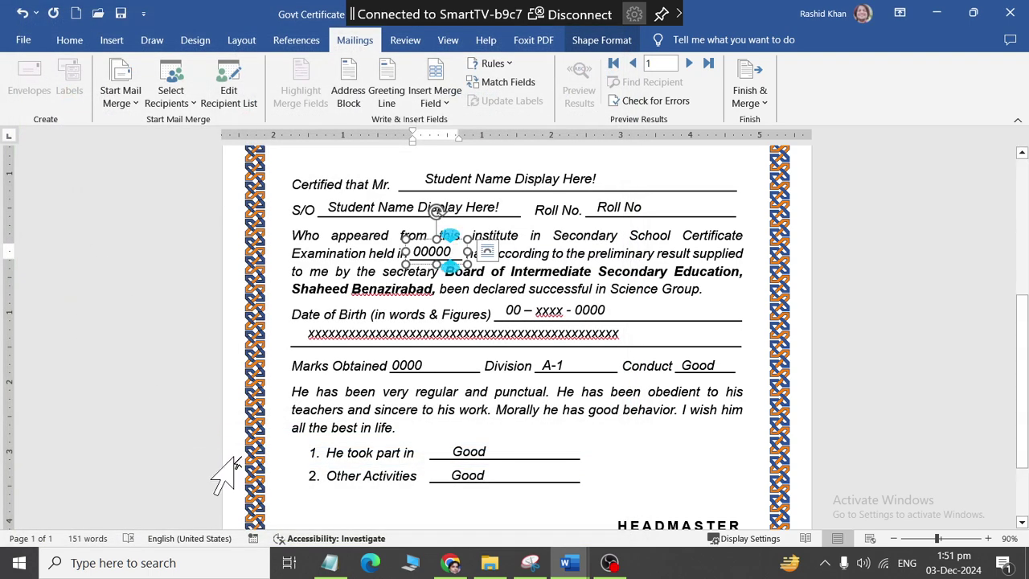
- Replace the name after 'Certified that Mr.' with «Title» «First_Name» «Last_Name» merge fields
{"action": "scroll", "coordinate": [740, 213], "scroll_direction": "up", "scroll_amount": 4}
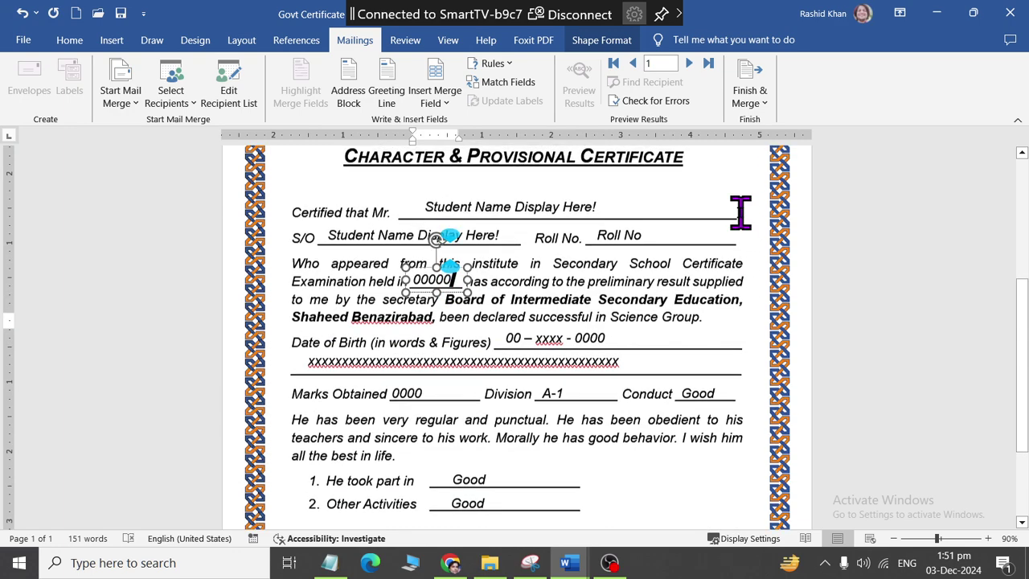
{"action": "scroll", "coordinate": [574, 281], "scroll_direction": "up", "scroll_amount": 3}
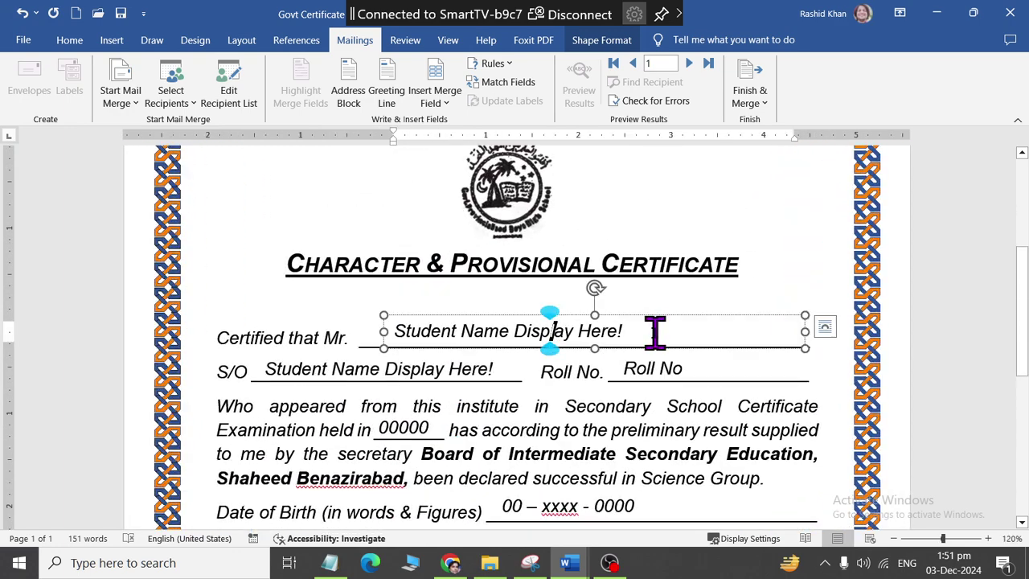
{"action": "left_click_drag", "start_coordinate": [655, 332], "coordinate": [393, 330]}
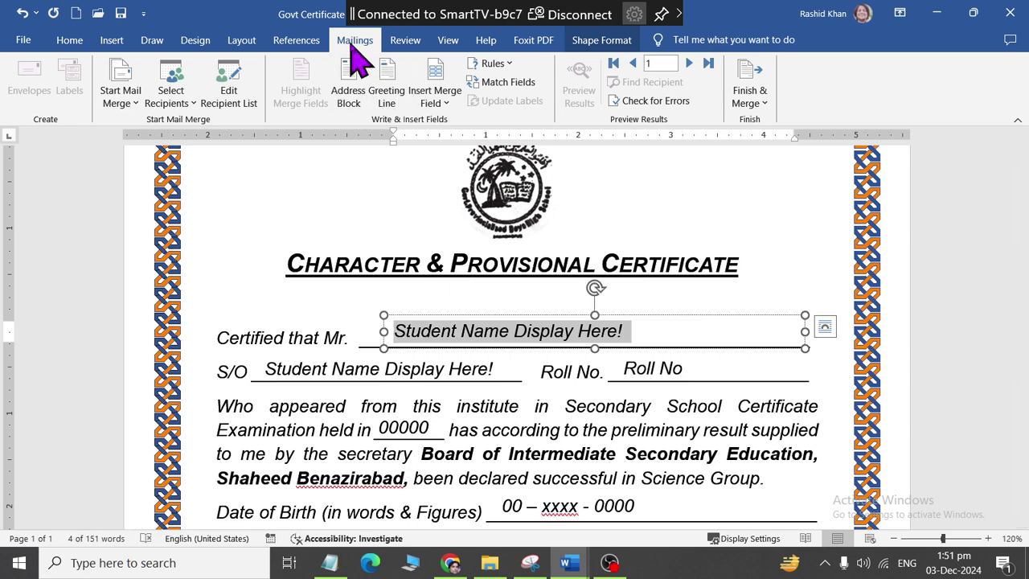
{"action": "left_click", "coordinate": [436, 102]}
{"action": "left_click", "coordinate": [450, 122]}
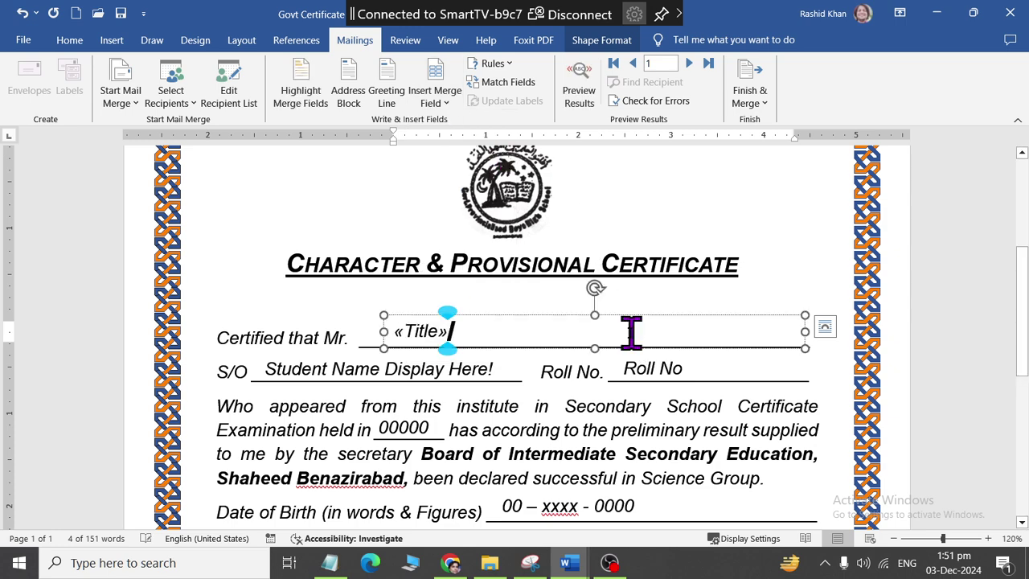
{"action": "left_click", "coordinate": [434, 102]}
{"action": "left_click", "coordinate": [480, 142]}
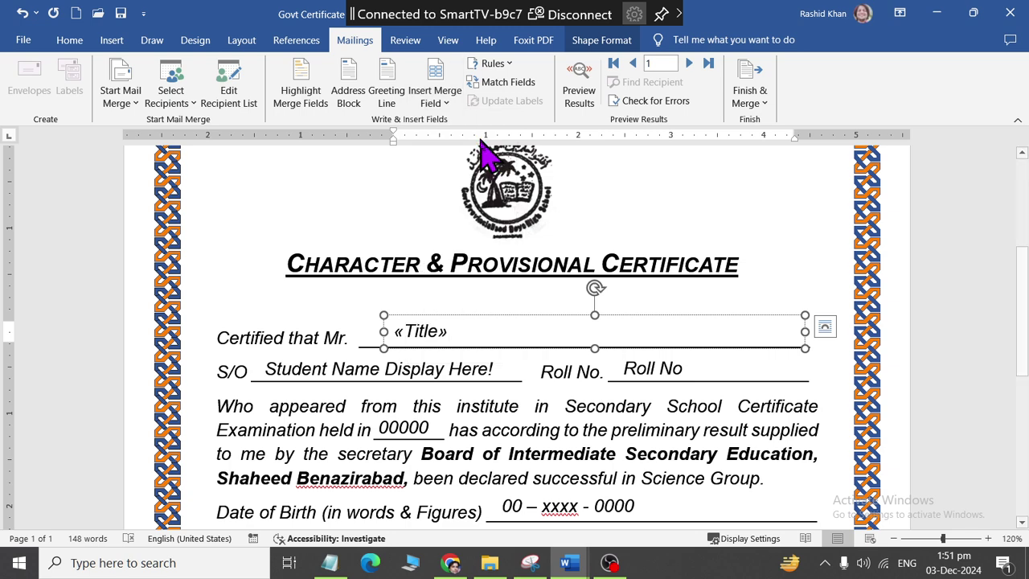
{"action": "left_click", "coordinate": [435, 102]}
{"action": "left_click", "coordinate": [467, 160]}
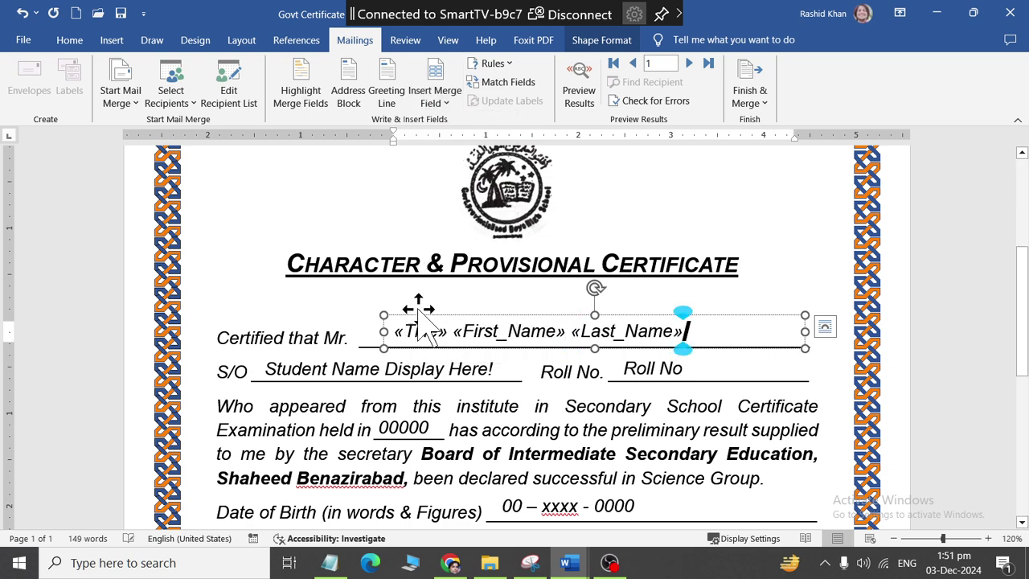
- Replace the S/O placeholder with the «fname» merge field
{"action": "left_click", "coordinate": [390, 359]}
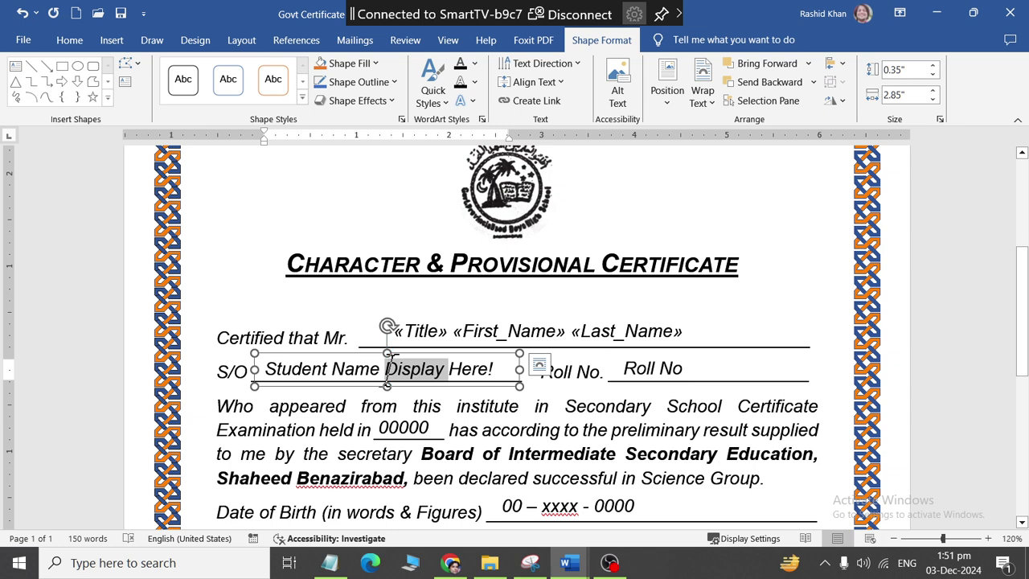
{"action": "triple_click", "coordinate": [391, 365]}
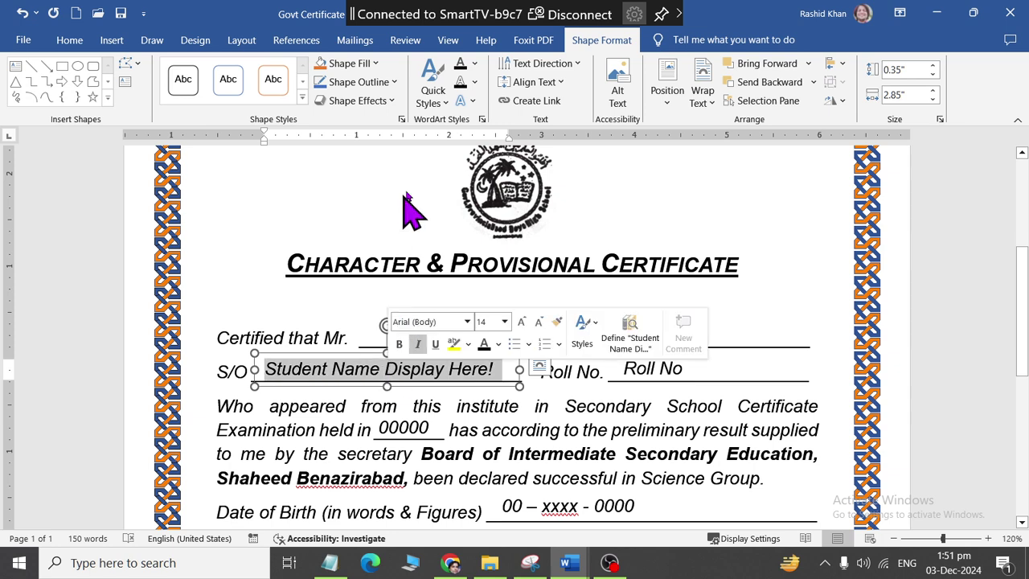
{"action": "left_click", "coordinate": [354, 40]}
{"action": "left_click", "coordinate": [439, 101]}
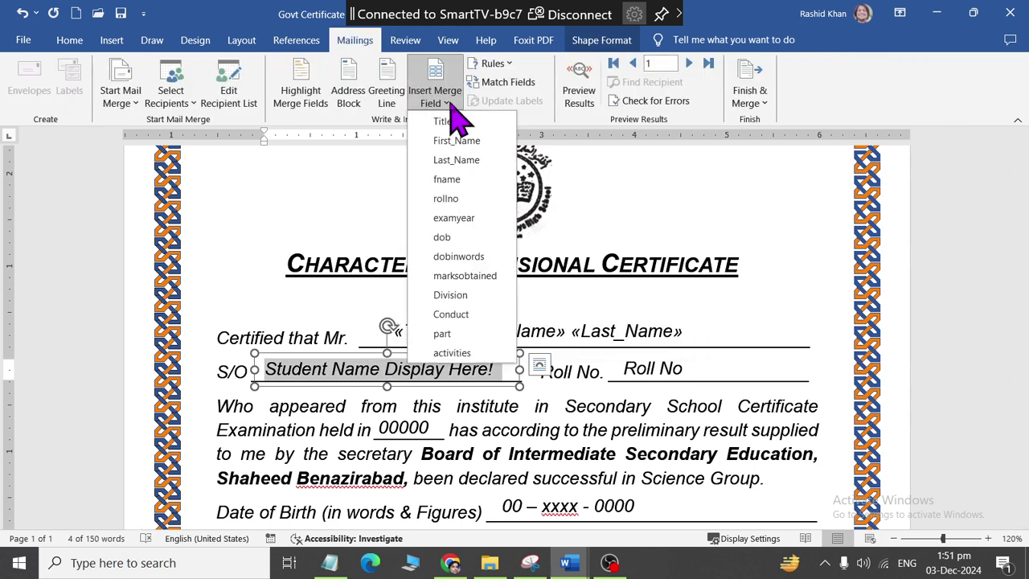
{"action": "left_click", "coordinate": [446, 179]}
- Replace 'Roll No' with the «rollno» field and delete the leftover 'Roll' text
{"action": "double_click", "coordinate": [664, 366]}
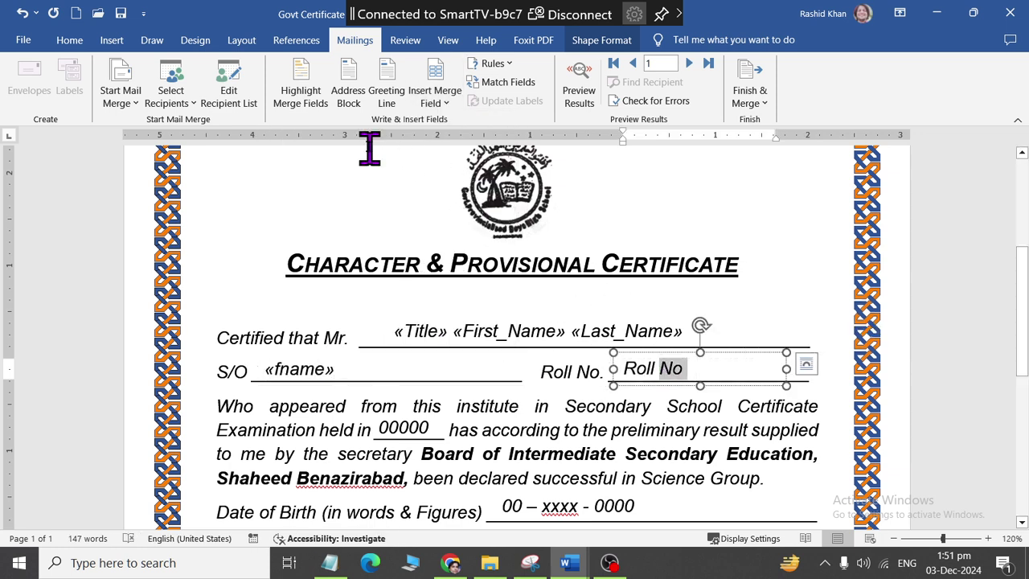
{"action": "left_click", "coordinate": [435, 103]}
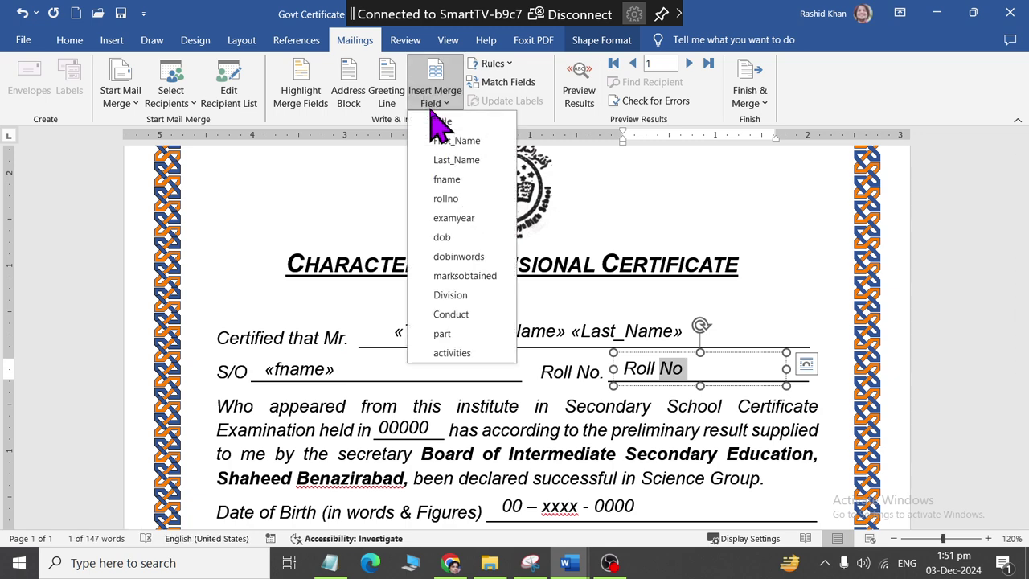
{"action": "left_click", "coordinate": [447, 199]}
{"action": "left_click", "coordinate": [653, 369]}
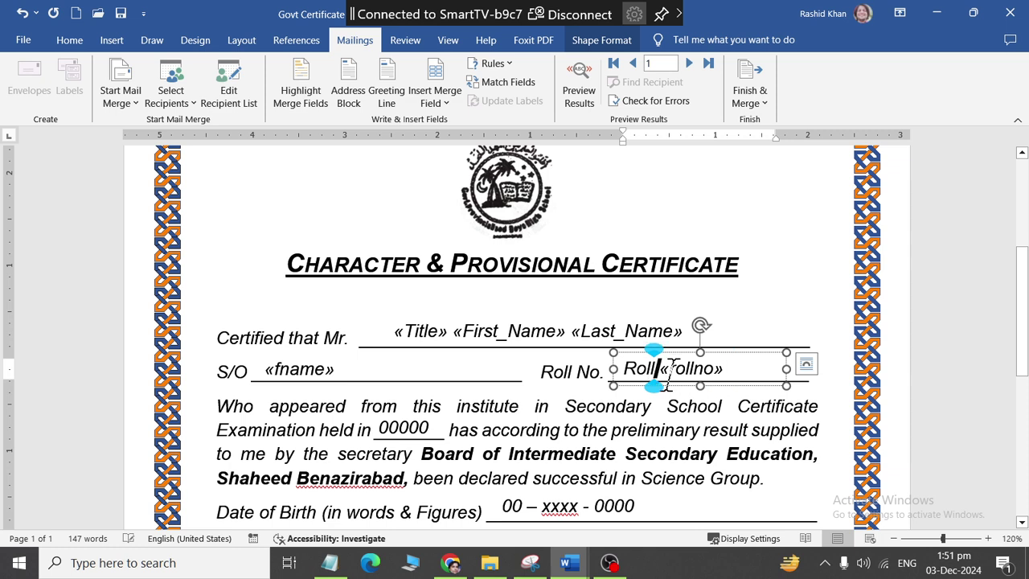
{"action": "key", "text": "BackSpace"}
{"action": "key", "text": "BackSpace"}
{"action": "key", "text": "BackSpace"}
{"action": "key", "text": "BackSpace"}
{"action": "key", "text": "BackSpace"}
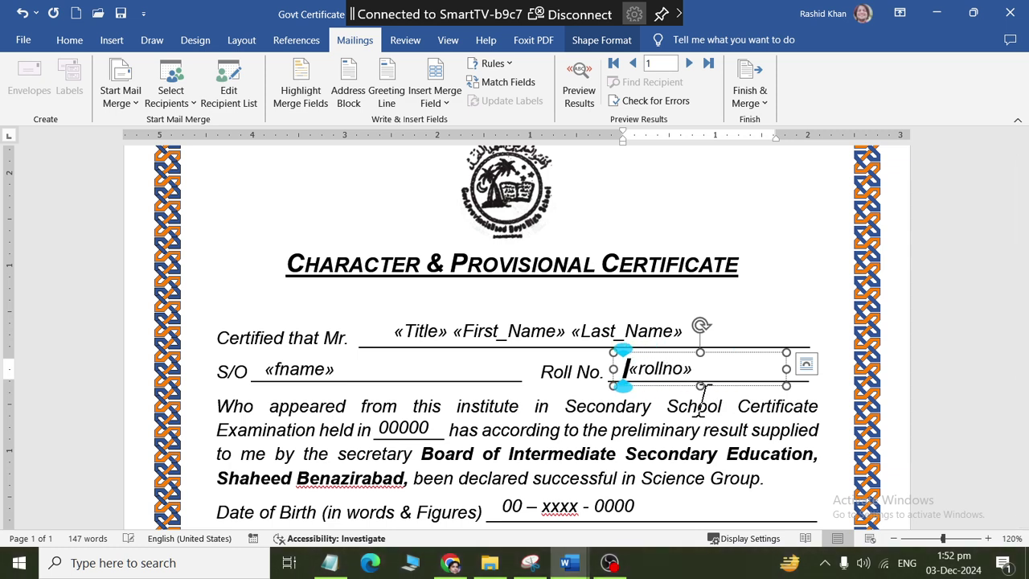
- Replace the 00000 exam year placeholder with the «examyear» merge field
{"action": "double_click", "coordinate": [404, 428]}
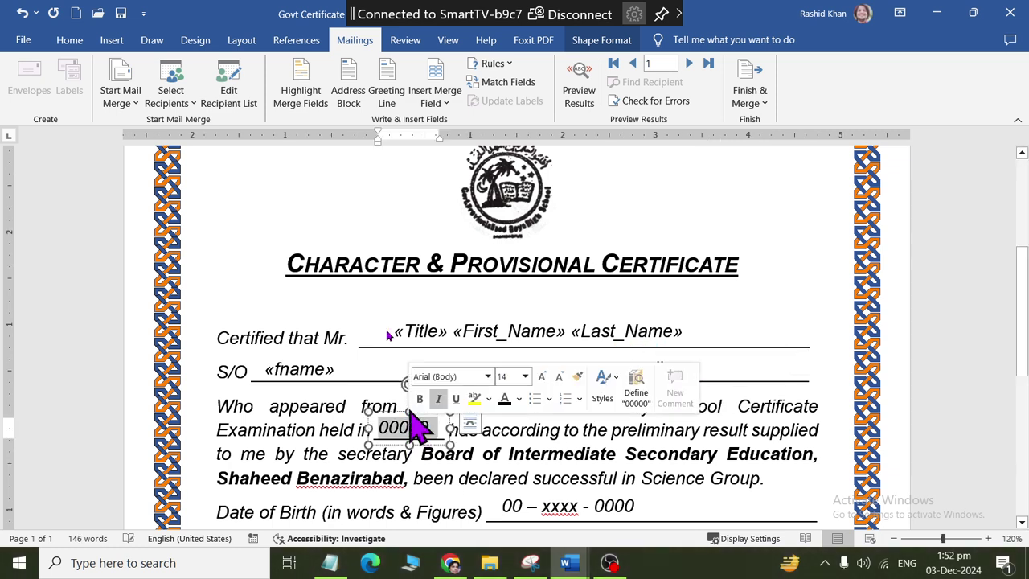
{"action": "left_click", "coordinate": [435, 97]}
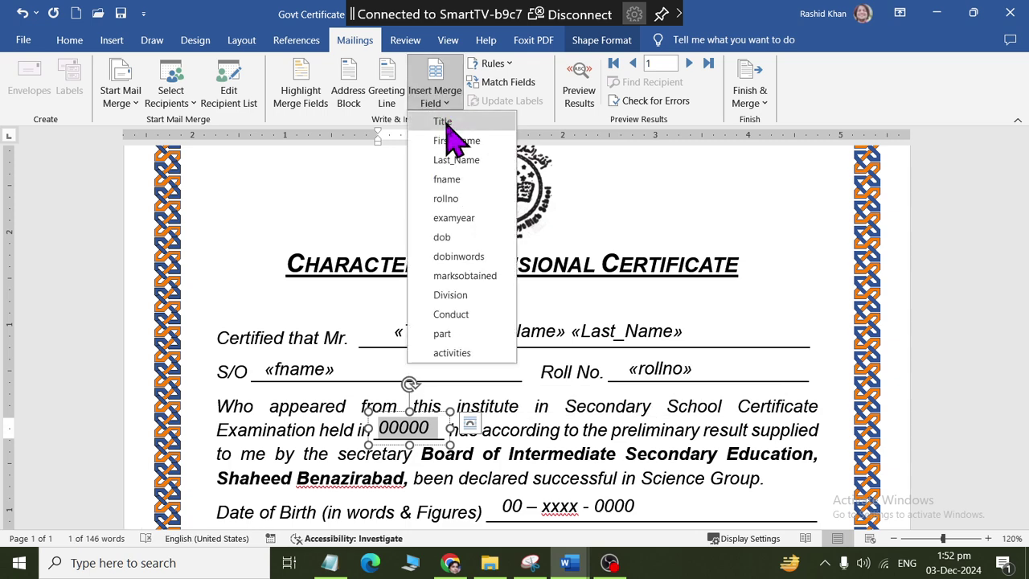
{"action": "left_click", "coordinate": [470, 218]}
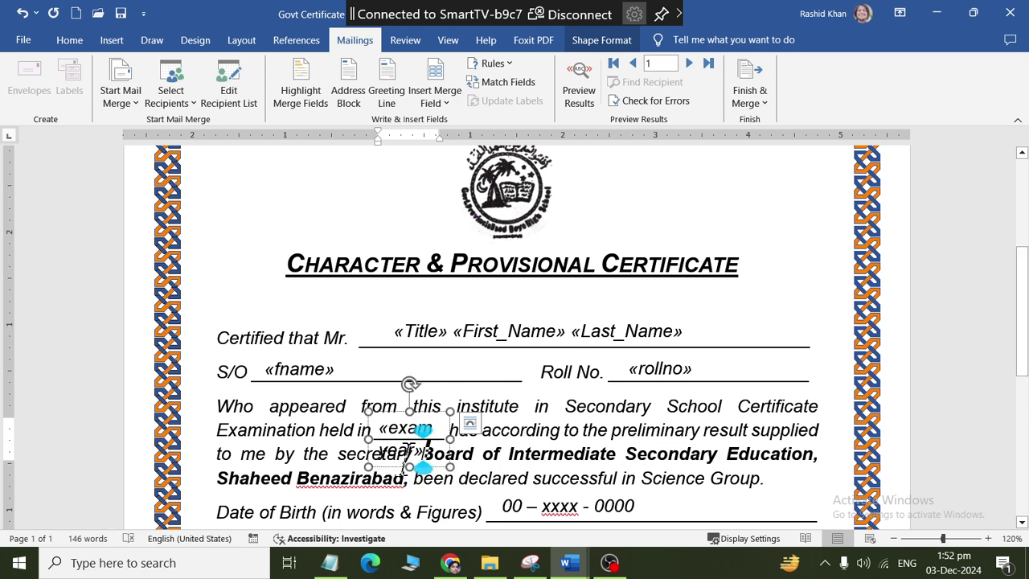
{"action": "left_click", "coordinate": [425, 453]}
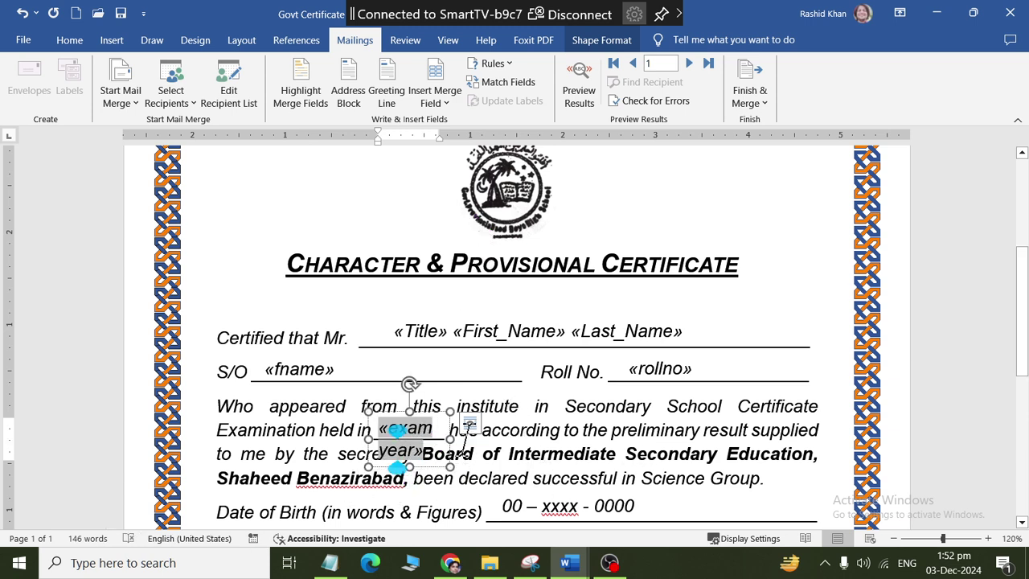
{"action": "scroll", "coordinate": [495, 450], "scroll_direction": "down", "scroll_amount": 2}
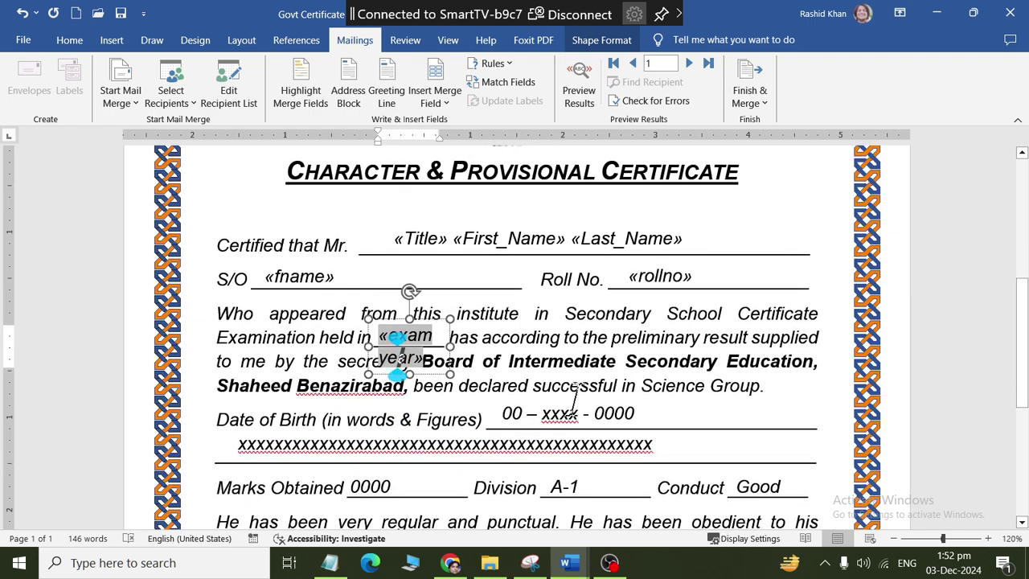
- Replace the birth date and date-in-words placeholders with «dob» and «dobinwords» fields
{"action": "left_click", "coordinate": [608, 414]}
{"action": "left_click_drag", "start_coordinate": [657, 416], "coordinate": [498, 416]}
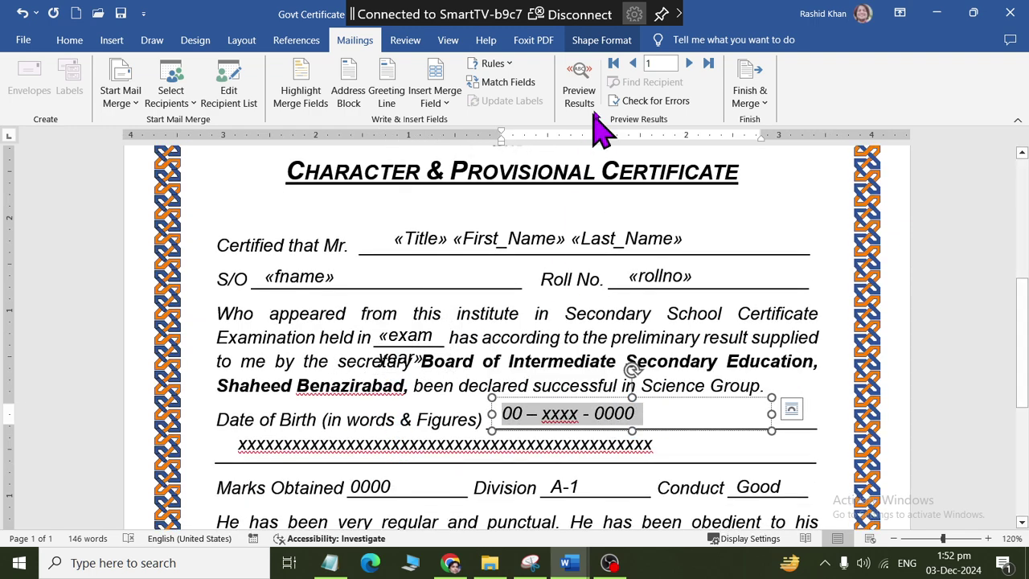
{"action": "left_click", "coordinate": [443, 103]}
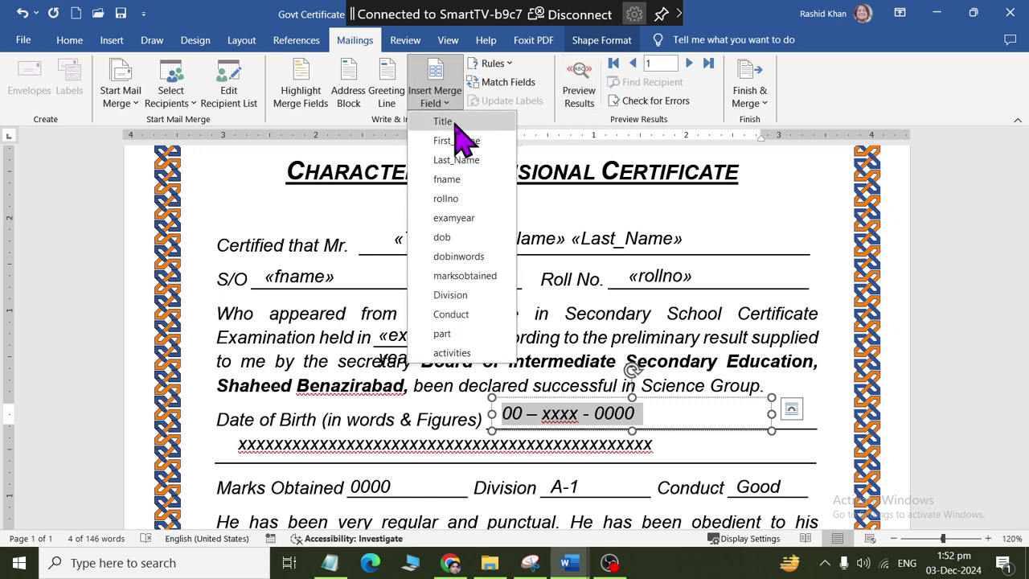
{"action": "left_click", "coordinate": [469, 237]}
{"action": "left_click", "coordinate": [446, 444]}
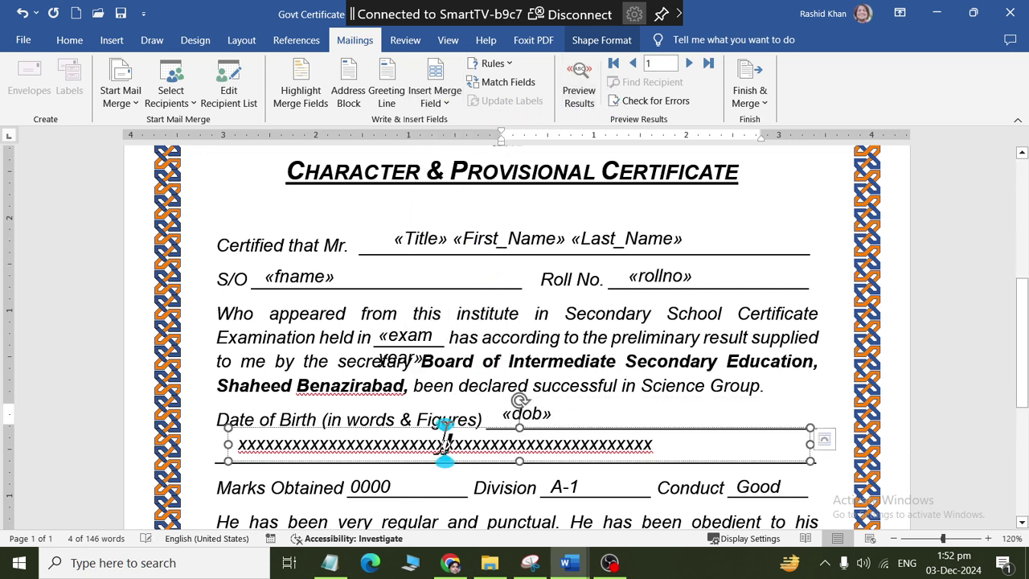
{"action": "double_click", "coordinate": [446, 447]}
{"action": "left_click", "coordinate": [442, 101]}
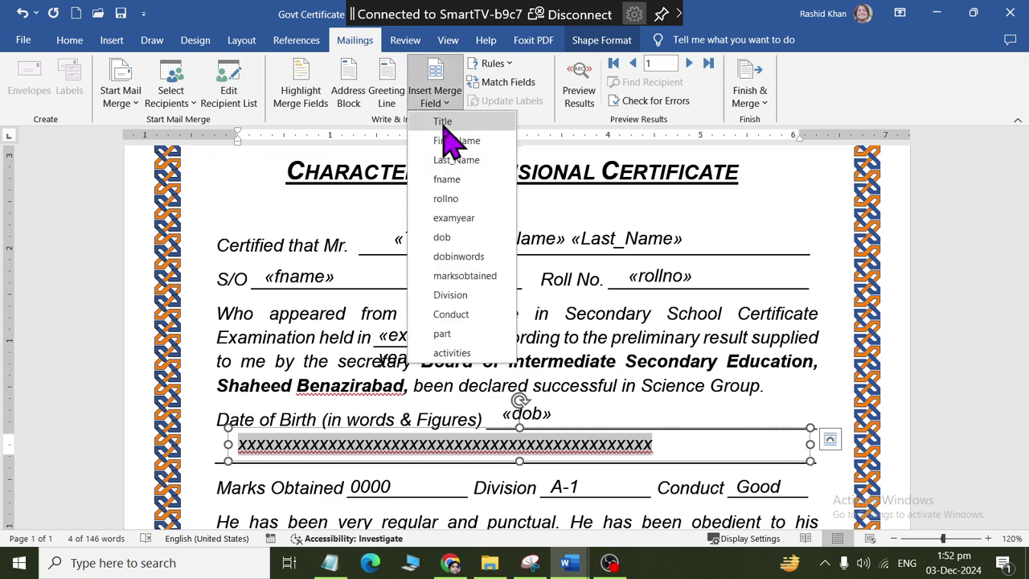
{"action": "left_click", "coordinate": [458, 256]}
- Replace the 0000 marks and A-1 division text with «marksobtained» and «Division» fields
{"action": "scroll", "coordinate": [558, 337], "scroll_direction": "down", "scroll_amount": 6}
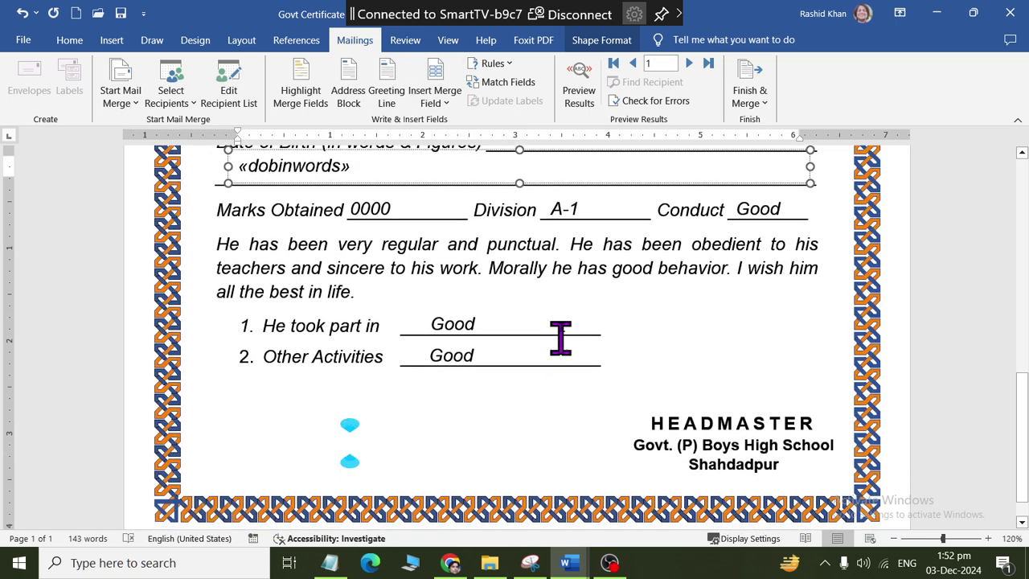
{"action": "left_click", "coordinate": [390, 215]}
{"action": "double_click", "coordinate": [387, 224]}
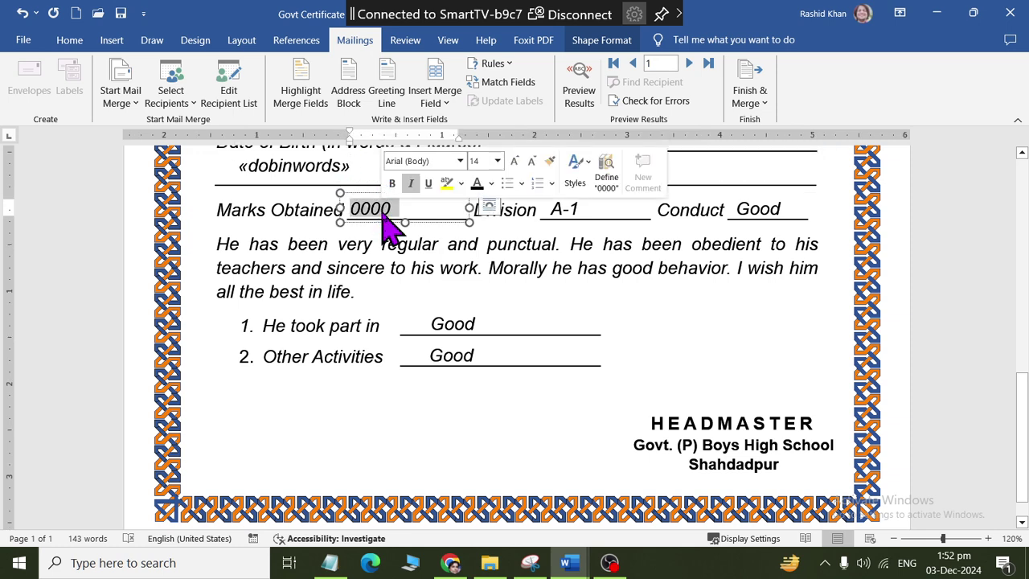
{"action": "left_click", "coordinate": [439, 103]}
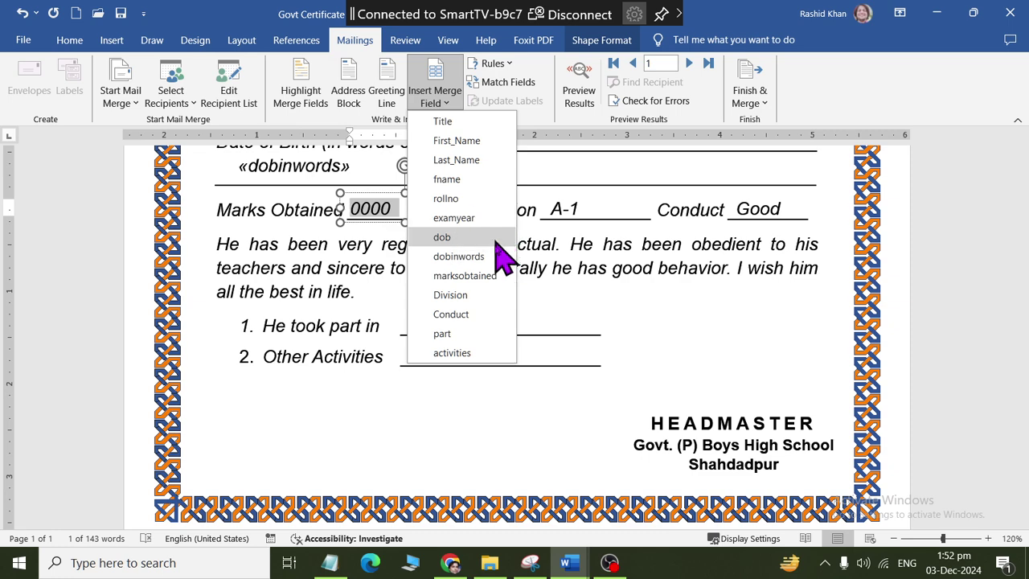
{"action": "left_click", "coordinate": [484, 277]}
{"action": "double_click", "coordinate": [560, 214]}
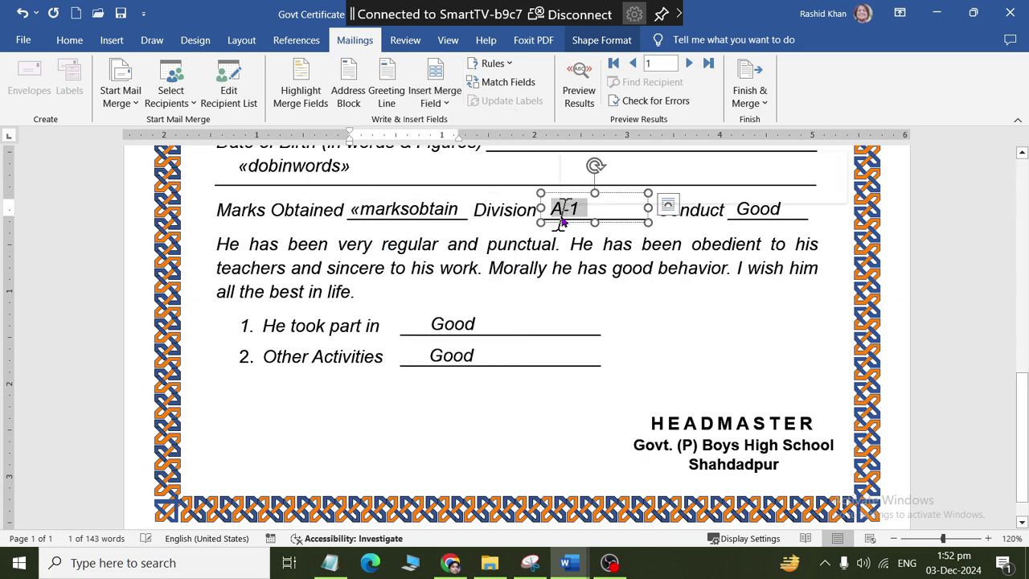
{"action": "left_click", "coordinate": [432, 103]}
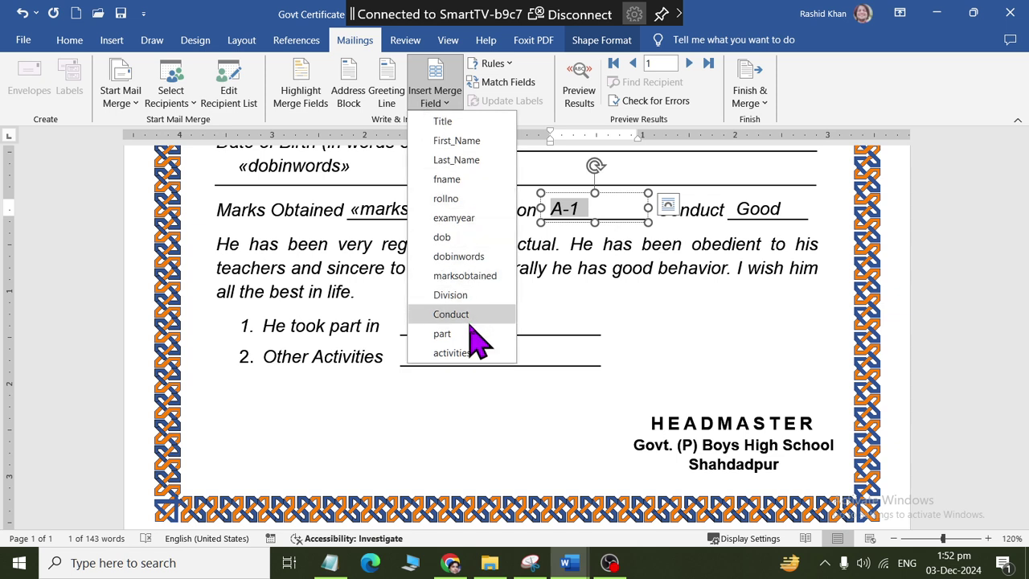
{"action": "left_click", "coordinate": [467, 297]}
- Replace the three 'Good' placeholders with «Conduct», «part» and «activities» merge fields
{"action": "double_click", "coordinate": [756, 211]}
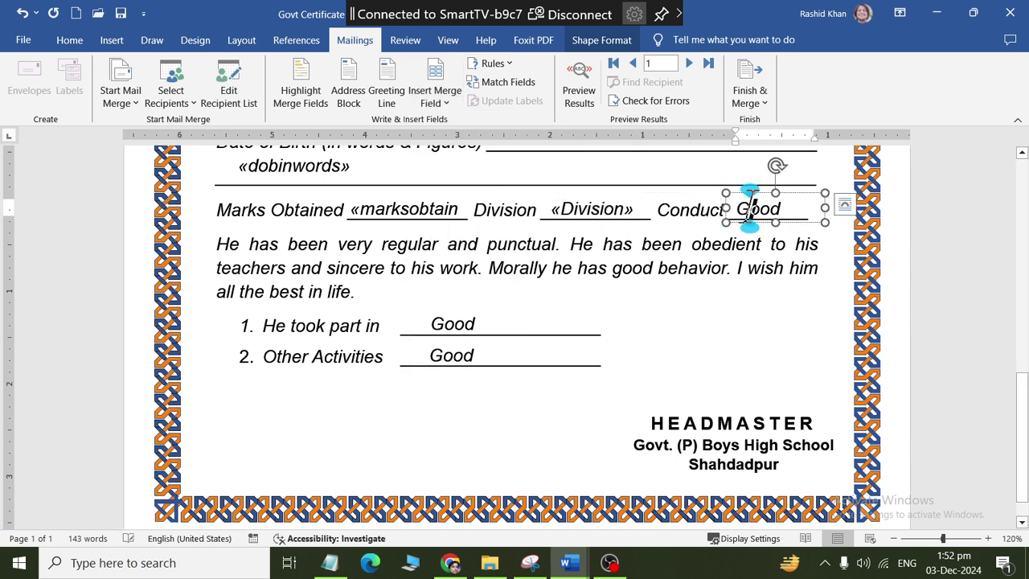
{"action": "left_click", "coordinate": [434, 103]}
{"action": "left_click", "coordinate": [470, 313]}
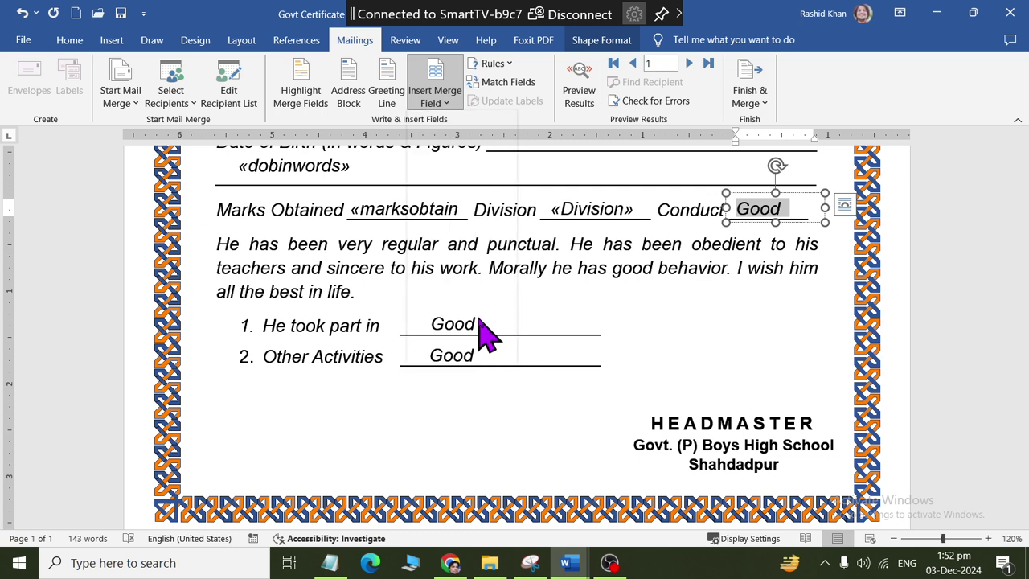
{"action": "double_click", "coordinate": [435, 326]}
{"action": "left_click", "coordinate": [434, 103]}
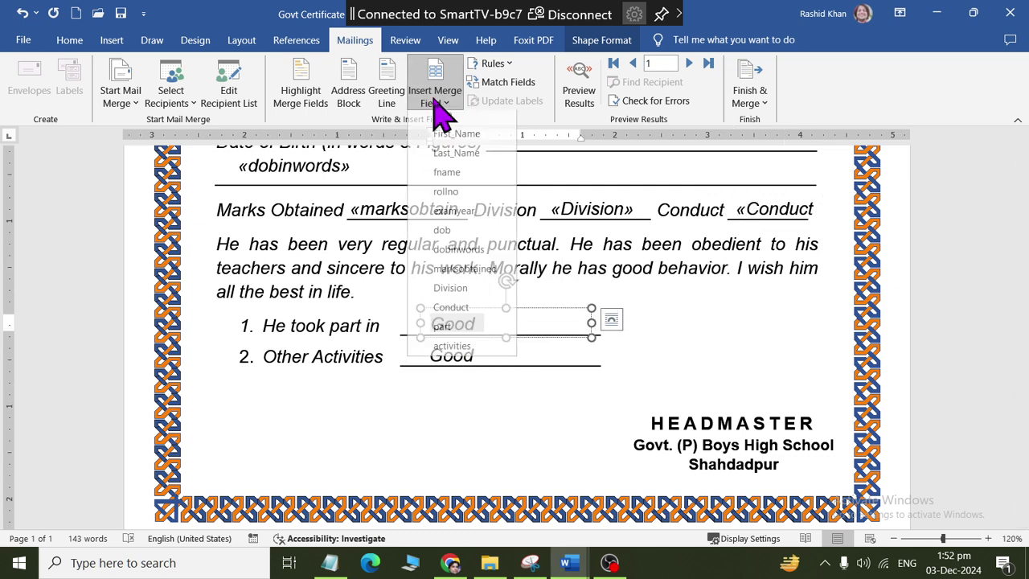
{"action": "left_click", "coordinate": [468, 336]}
{"action": "double_click", "coordinate": [451, 356]}
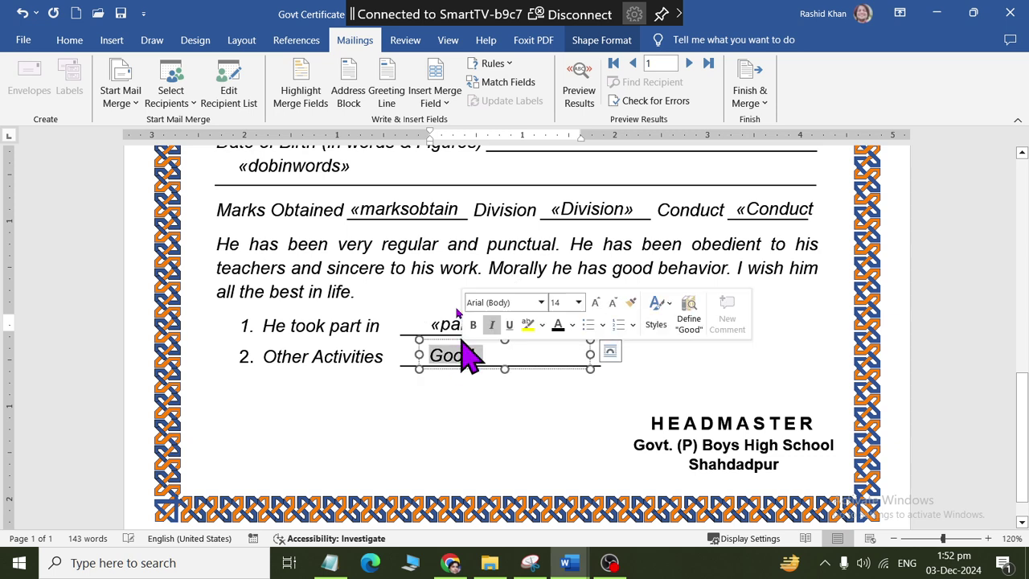
{"action": "left_click", "coordinate": [434, 102]}
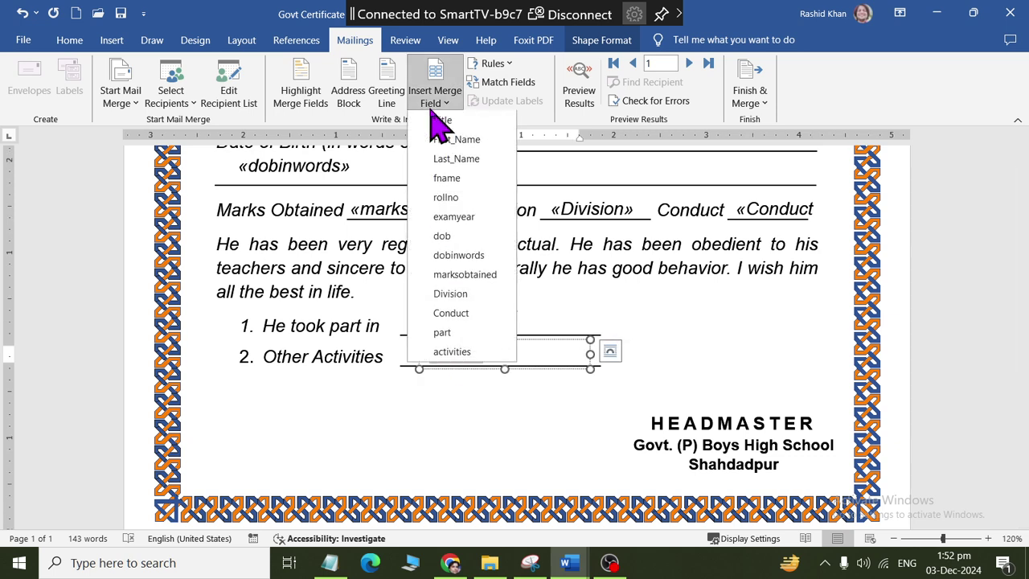
{"action": "left_click", "coordinate": [467, 359]}
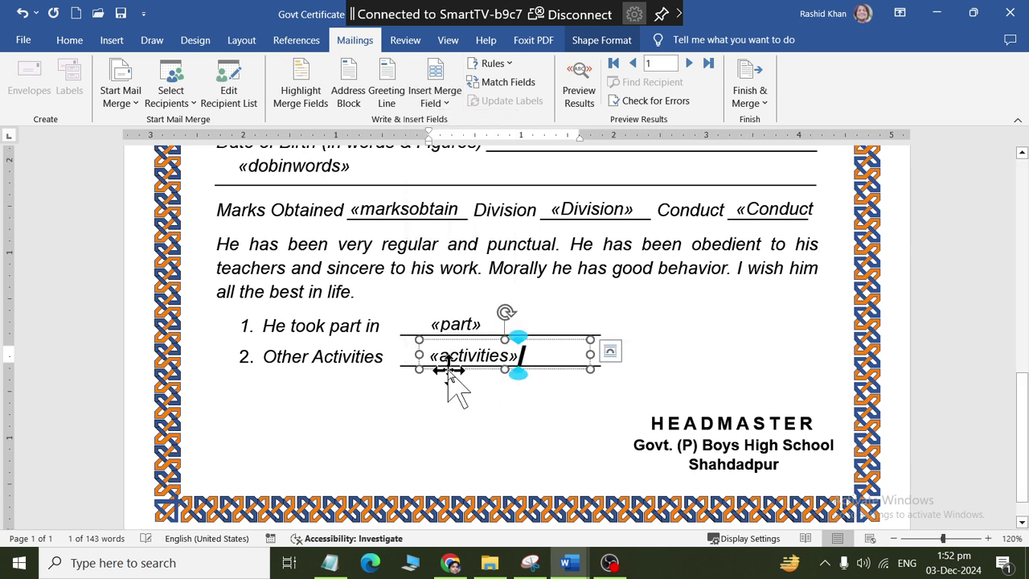
{"action": "scroll", "coordinate": [555, 402], "scroll_direction": "down", "scroll_amount": 2}
{"action": "scroll", "coordinate": [555, 402], "scroll_direction": "down", "scroll_amount": 1}
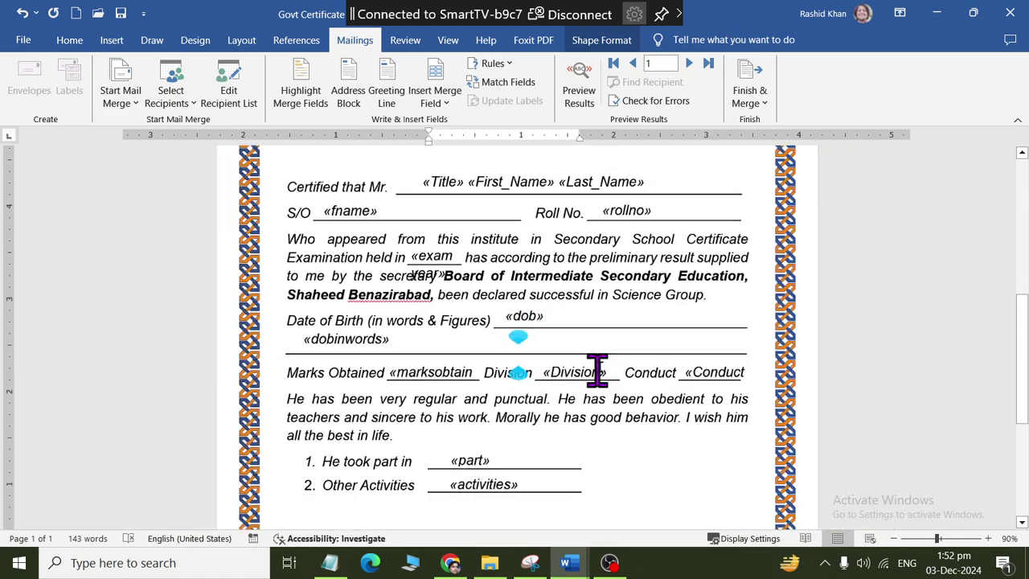
{"action": "left_click", "coordinate": [577, 103]}
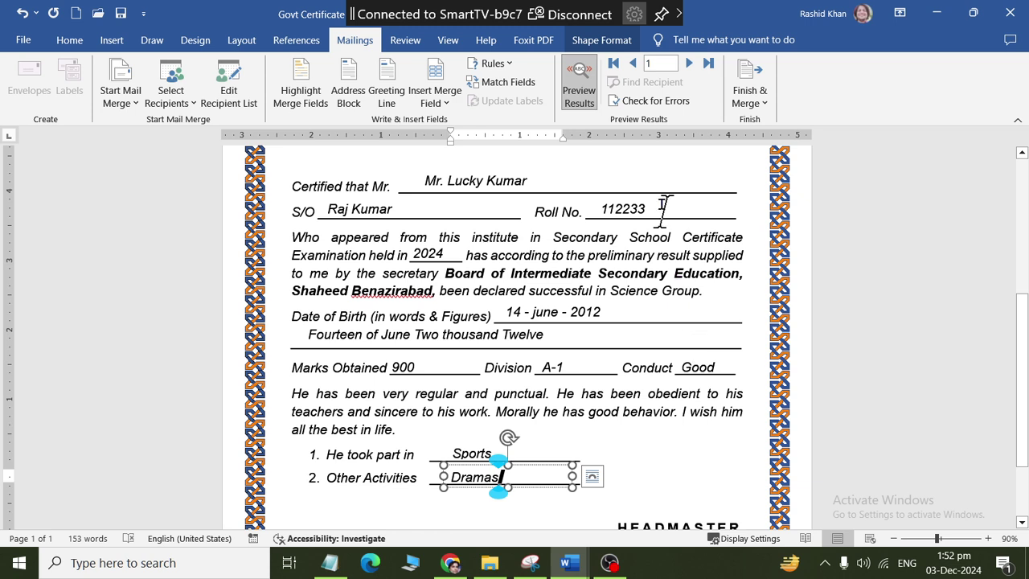
{"action": "left_click", "coordinate": [689, 62]}
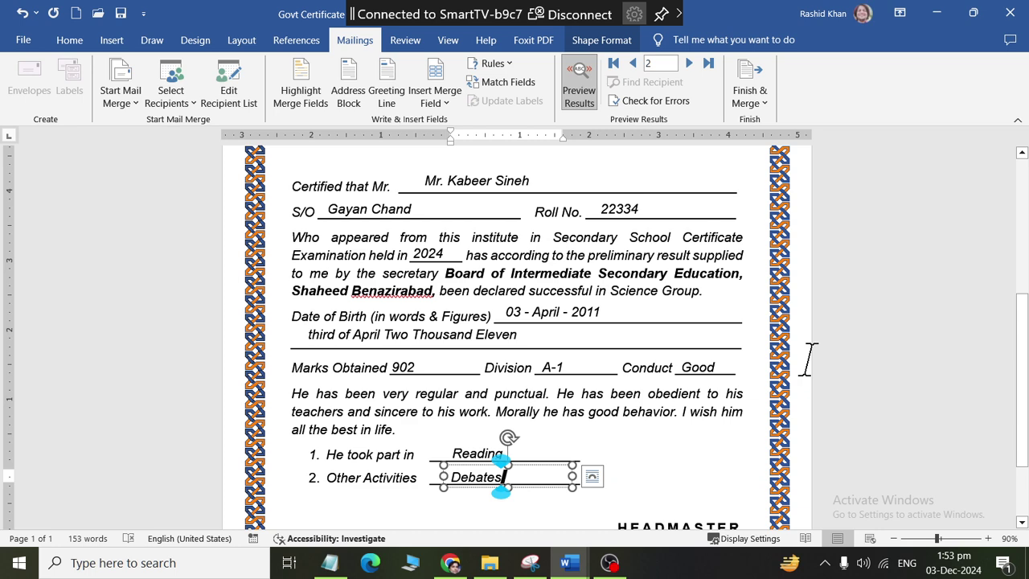
{"action": "left_click", "coordinate": [579, 88]}
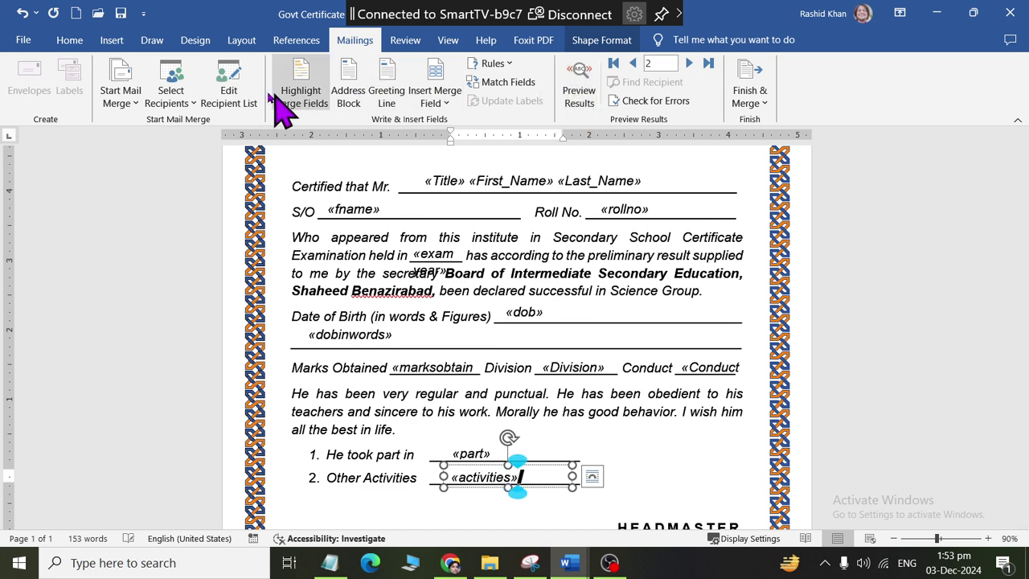
- Open schoolstudentdata.mdb for editing and add a third record with Mr., student's and father's names
{"action": "left_click", "coordinate": [233, 96]}
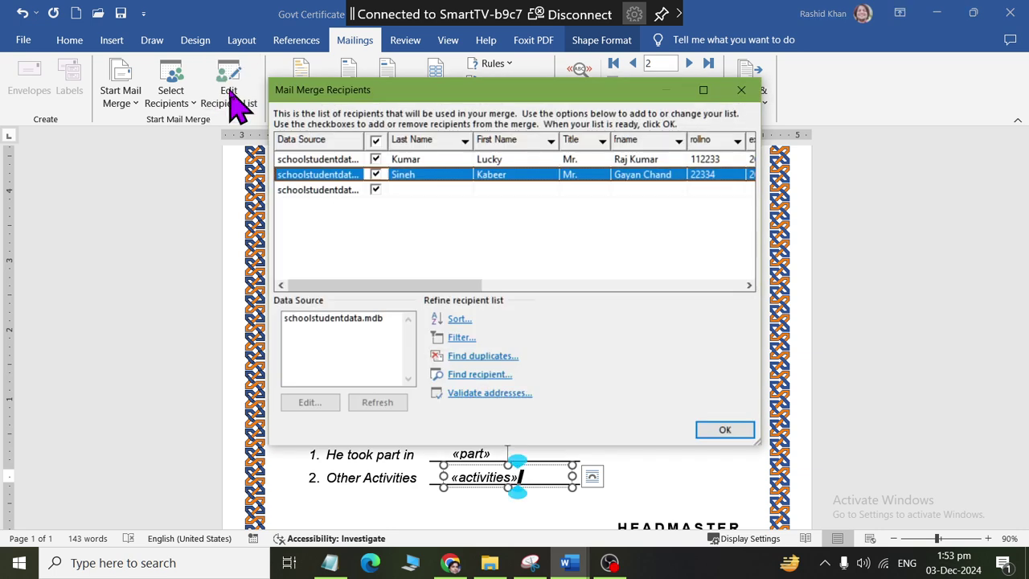
{"action": "left_click", "coordinate": [329, 320]}
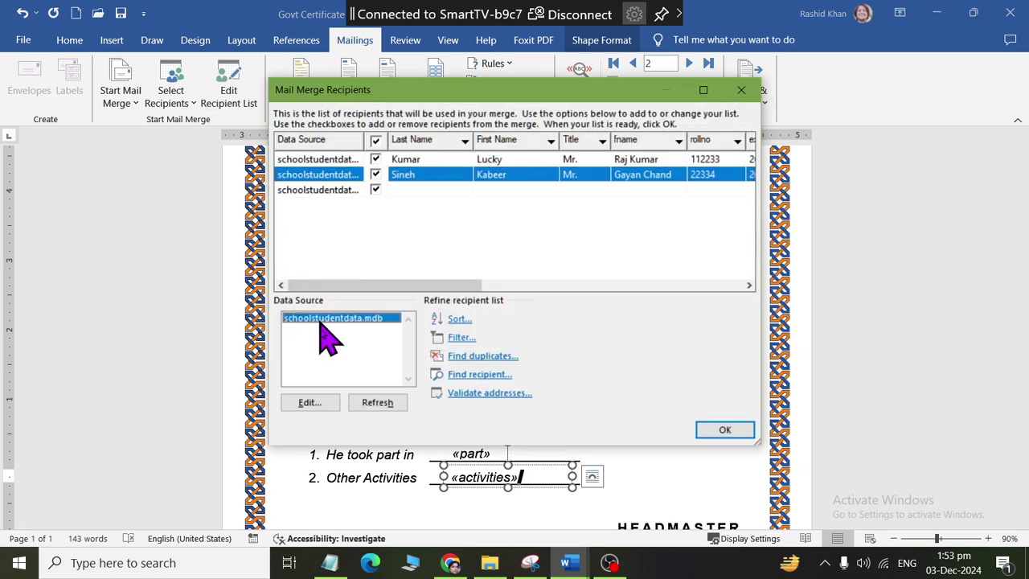
{"action": "left_click", "coordinate": [316, 405]}
{"action": "left_click", "coordinate": [336, 389]}
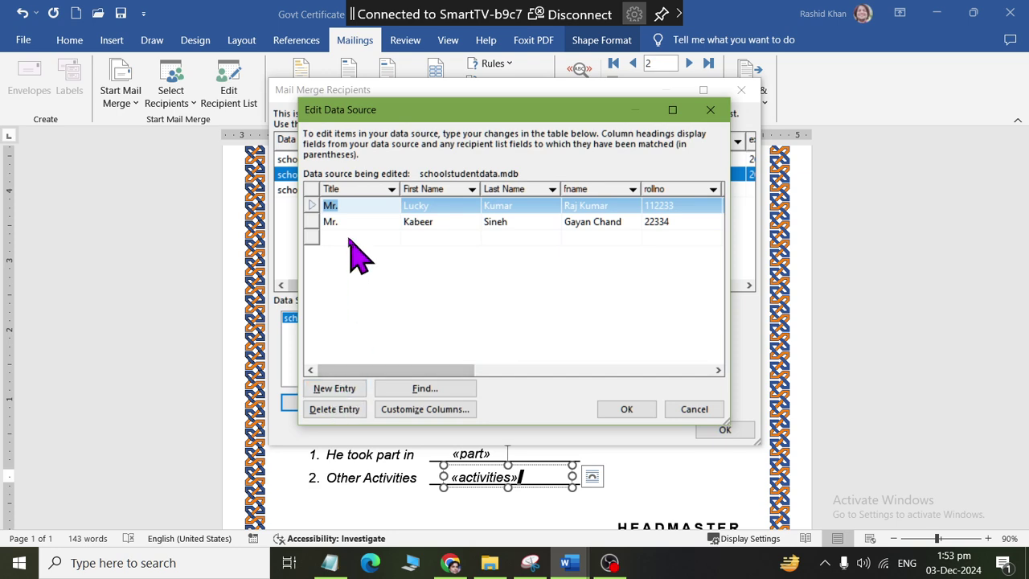
{"action": "type", "text": "Mr."}
{"action": "key", "text": "Tab"}
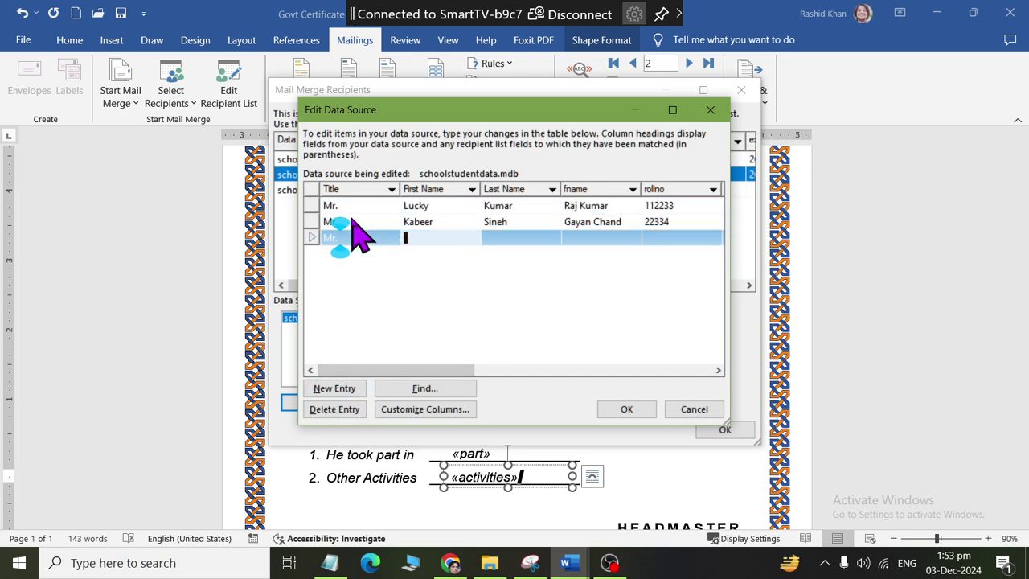
{"action": "type", "text": "Karan"}
{"action": "key", "text": "Tab"}
{"action": "type", "text": "K"}
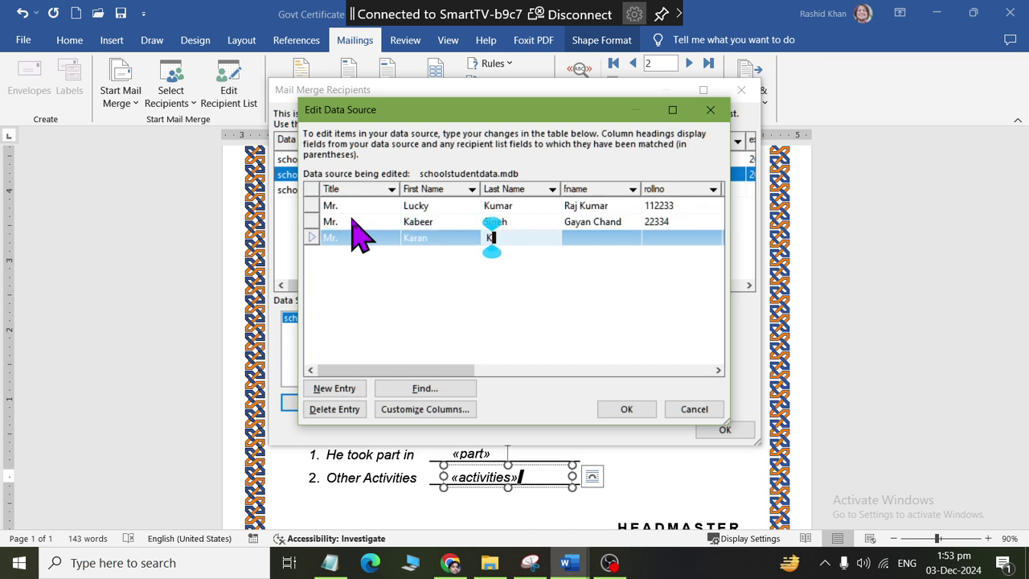
{"action": "type", "text": "u"}
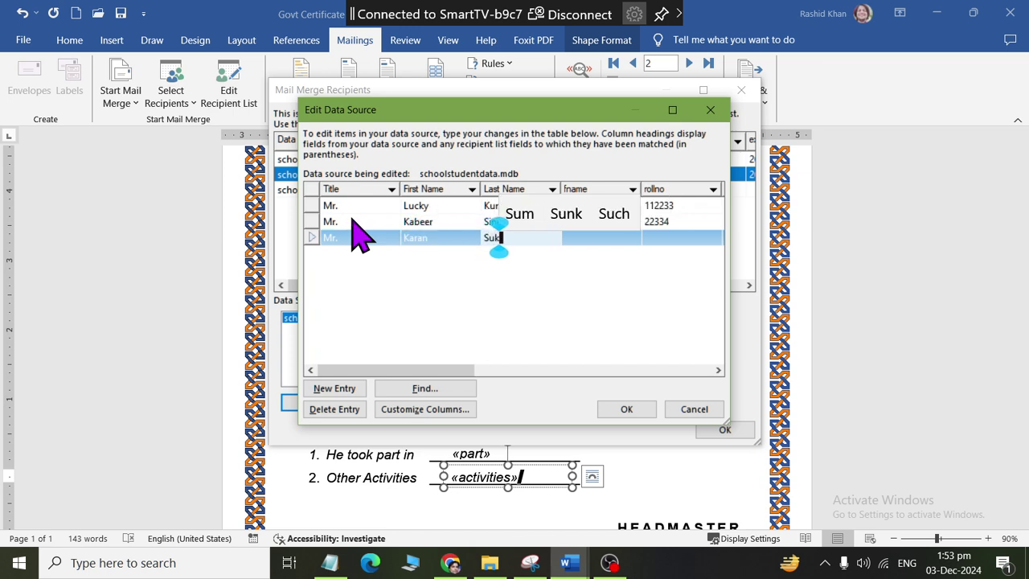
{"action": "type", "text": "khwani"}
{"action": "key", "text": "Tab"}
{"action": "type", "text": "Mu"}
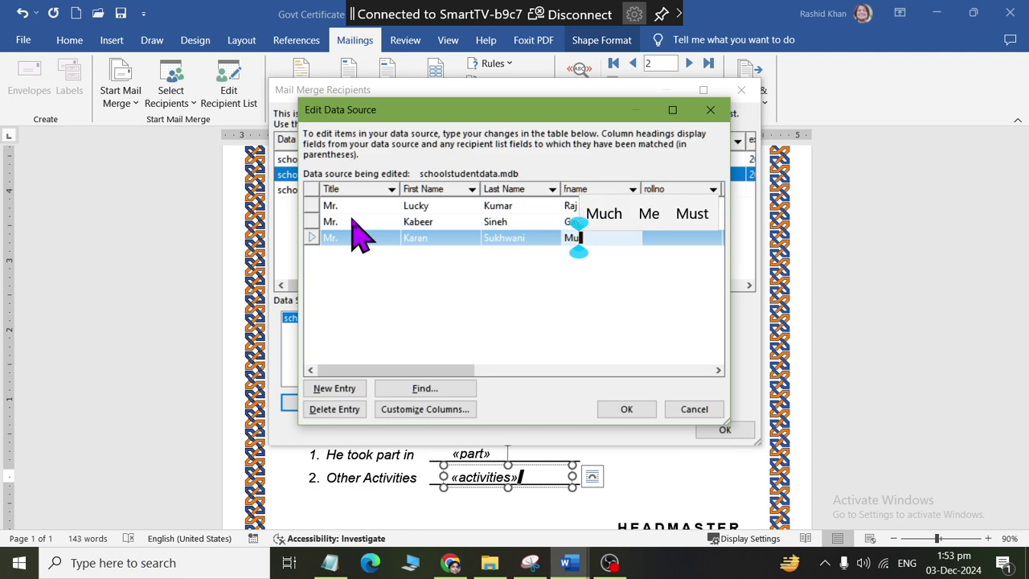
{"action": "key", "text": "BackSpace"}
{"action": "type", "text": "kesh"}
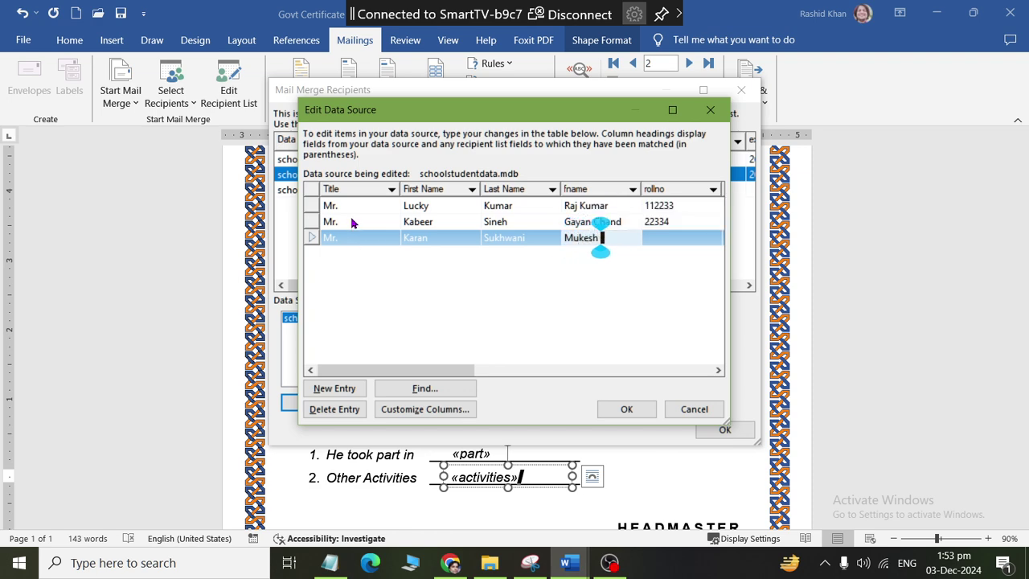
{"action": "type", "text": "umar Su"}
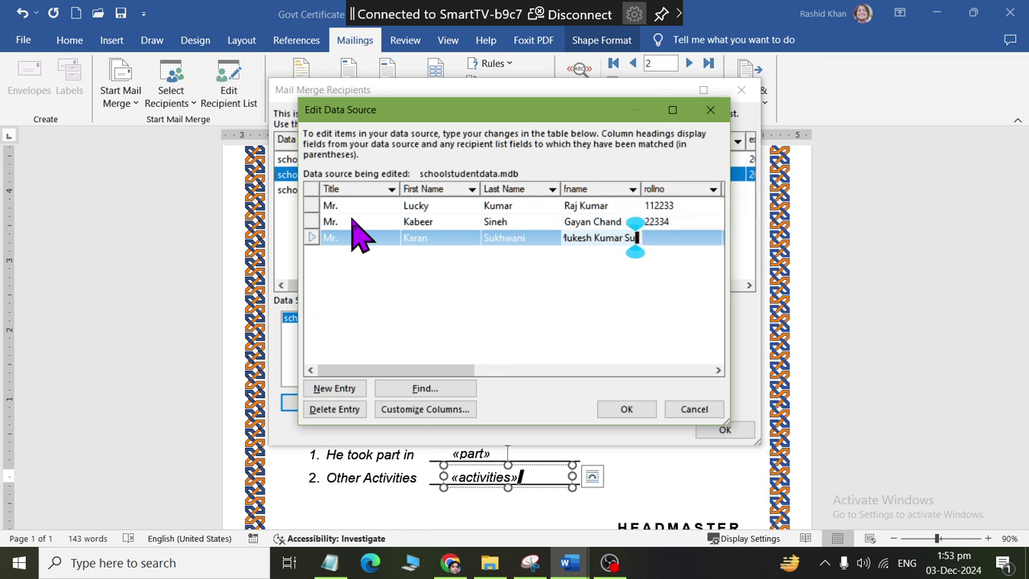
{"action": "type", "text": "khwani"}
- Fill roll number, exam year 2023, birth date, date in words, Division A, Conduct Good, part and activities
{"action": "key", "text": "Tab"}
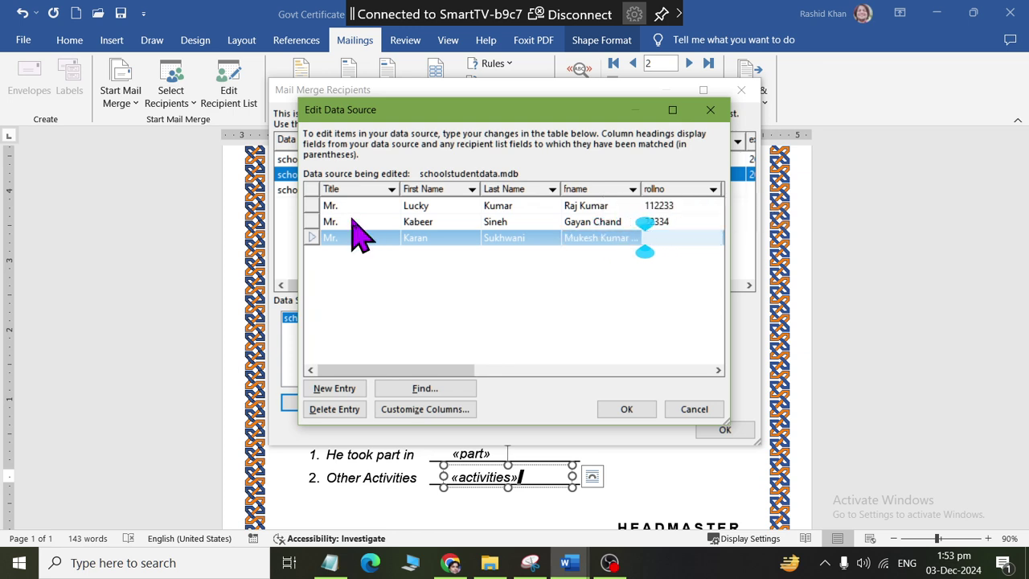
{"action": "type", "text": "33224"}
{"action": "key", "text": "Tab"}
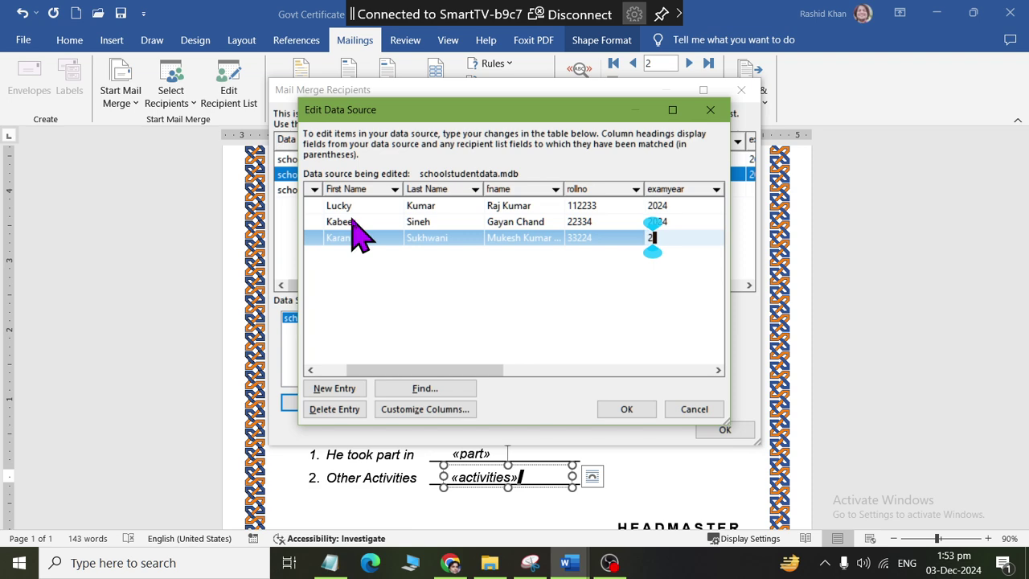
{"action": "type", "text": "023"}
{"action": "key", "text": "Tab"}
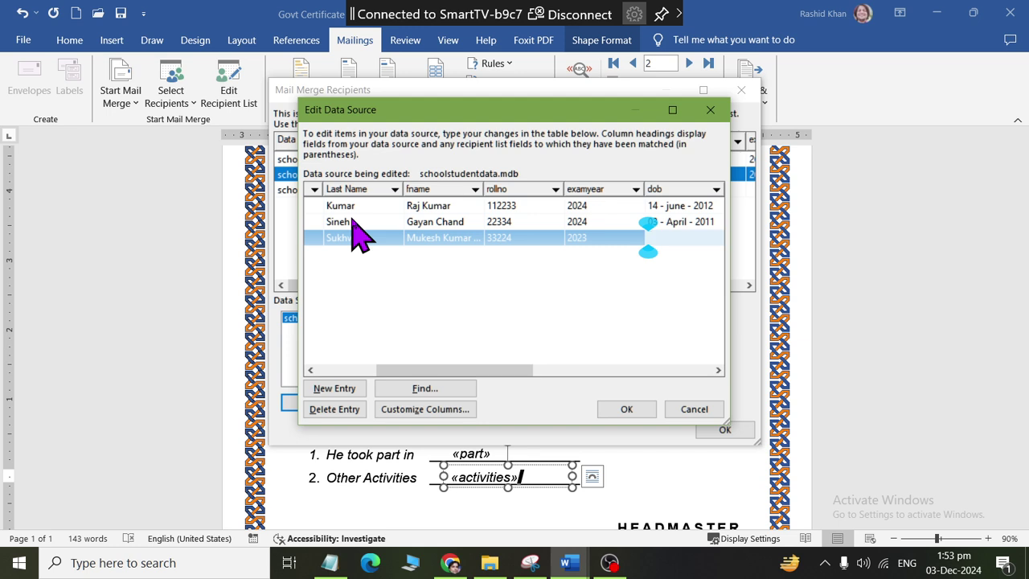
{"action": "type", "text": "14- Ja"}
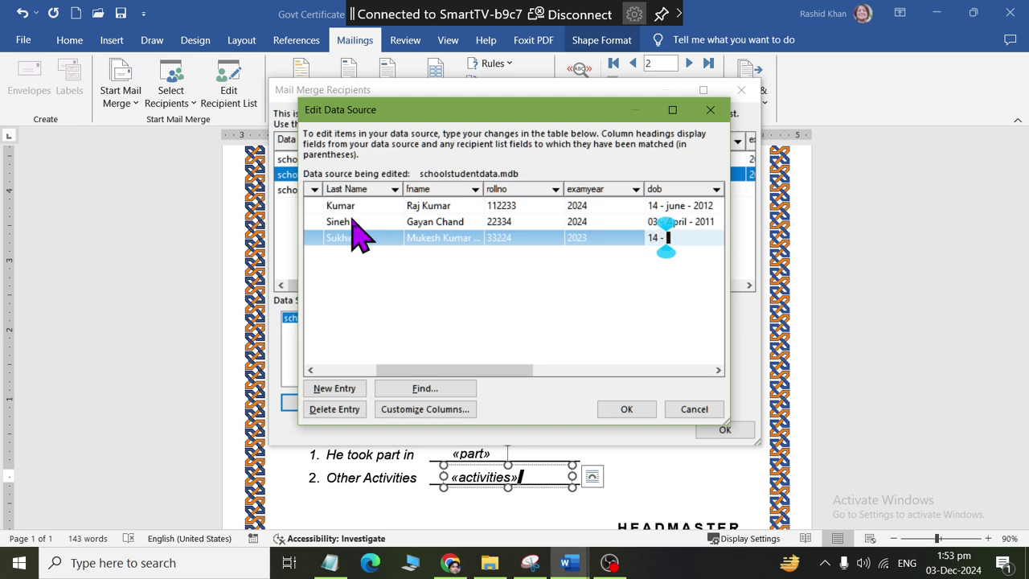
{"action": "type", "text": "n - 20"}
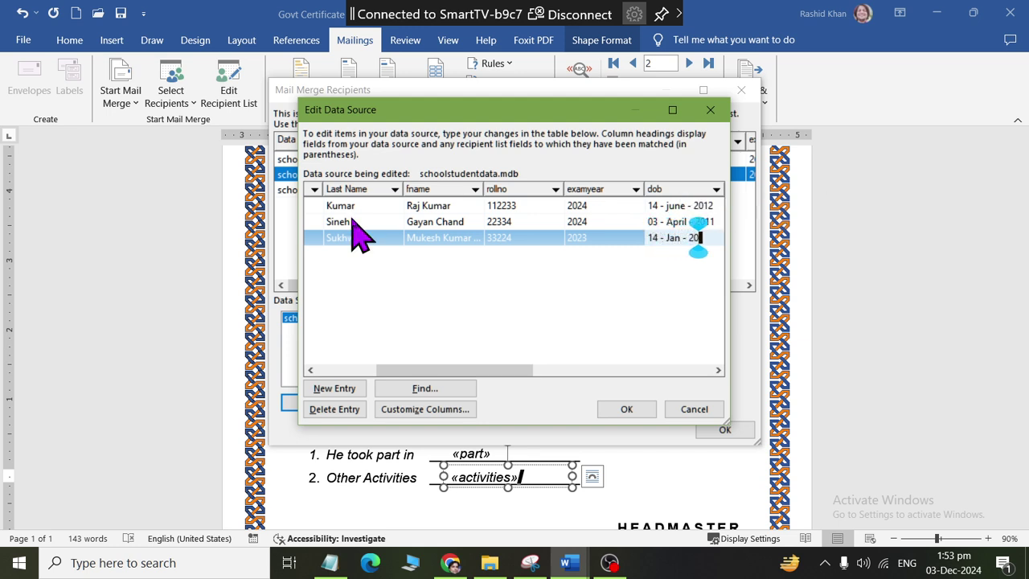
{"action": "type", "text": "12"}
{"action": "key", "text": "Tab"}
{"action": "type", "text": "ou"}
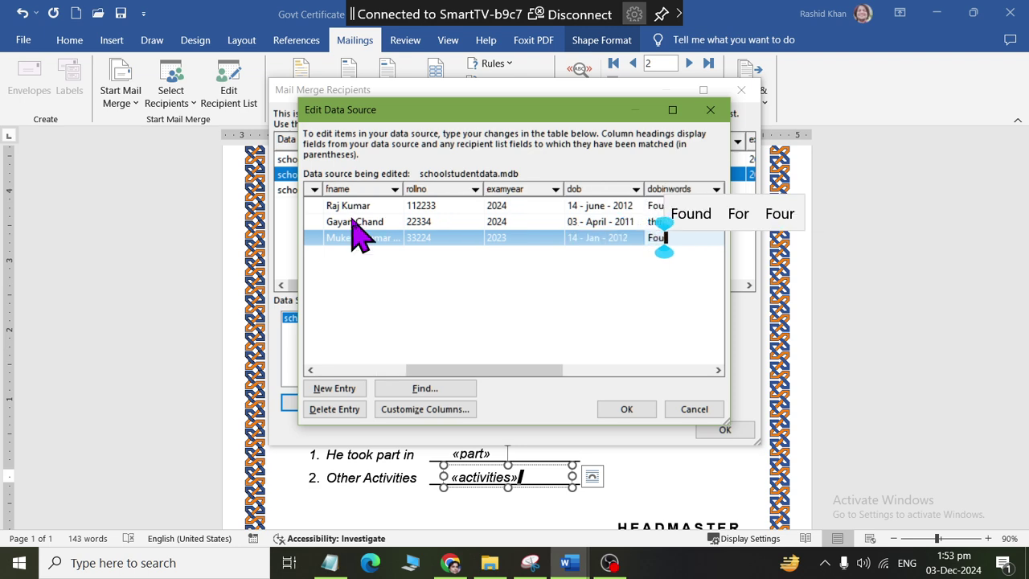
{"action": "type", "text": "rteen of J"}
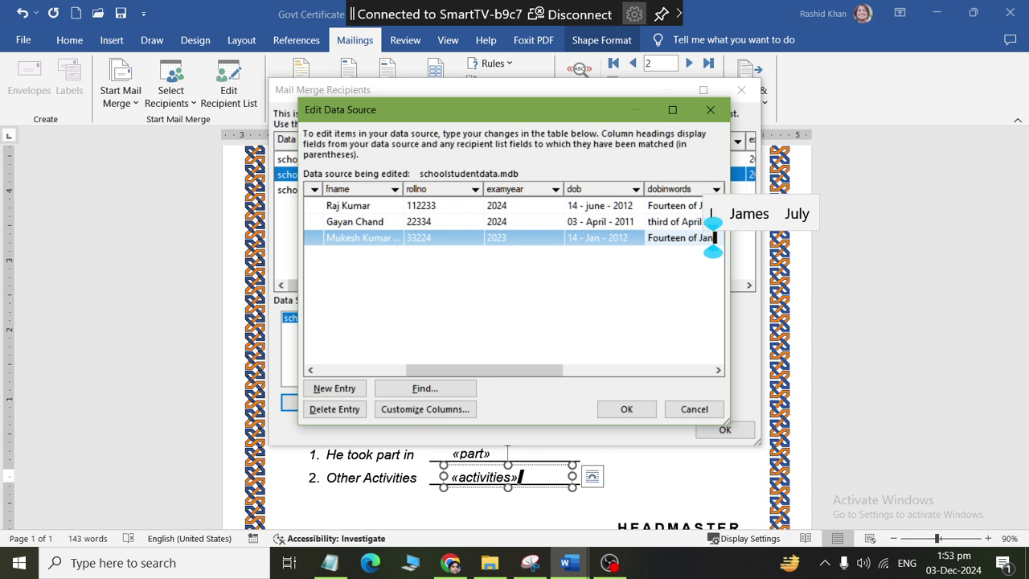
{"action": "type", "text": "anuary Tw"}
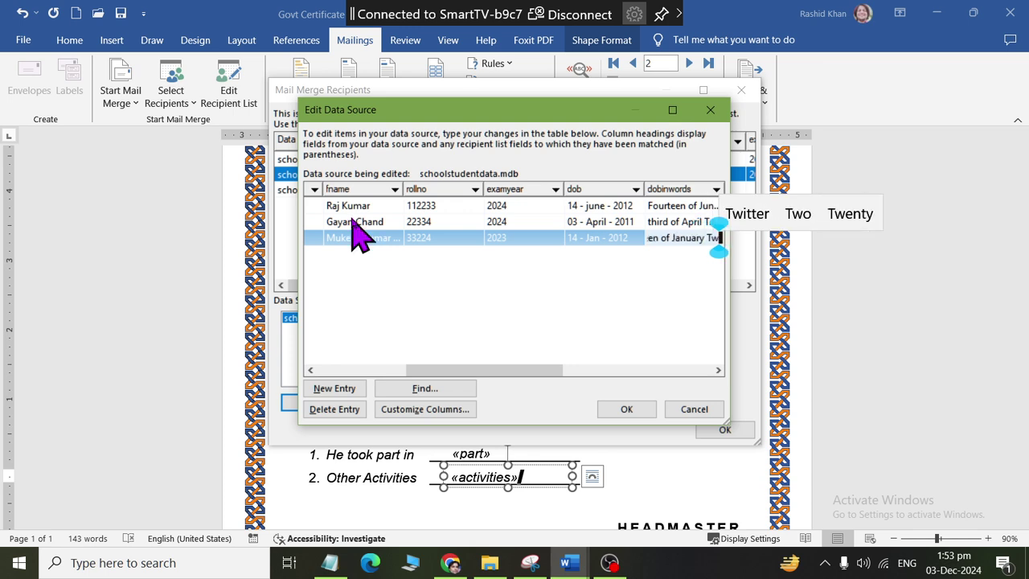
{"action": "type", "text": "o Thousand "}
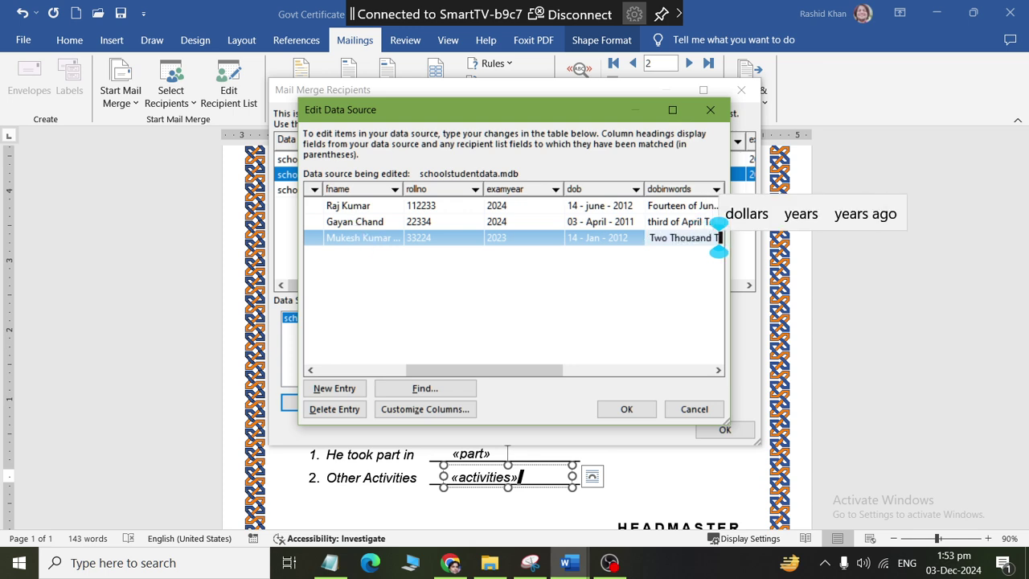
{"action": "type", "text": "Twelv"}
{"action": "key", "text": "Tab"}
{"action": "type", "text": "890"}
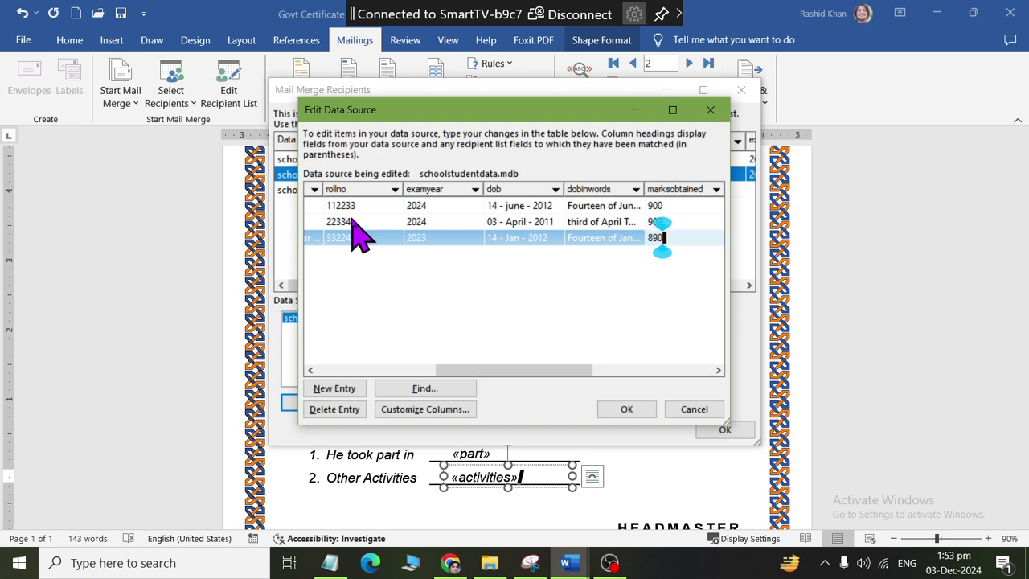
{"action": "key", "text": "Tab"}
{"action": "type", "text": "A"}
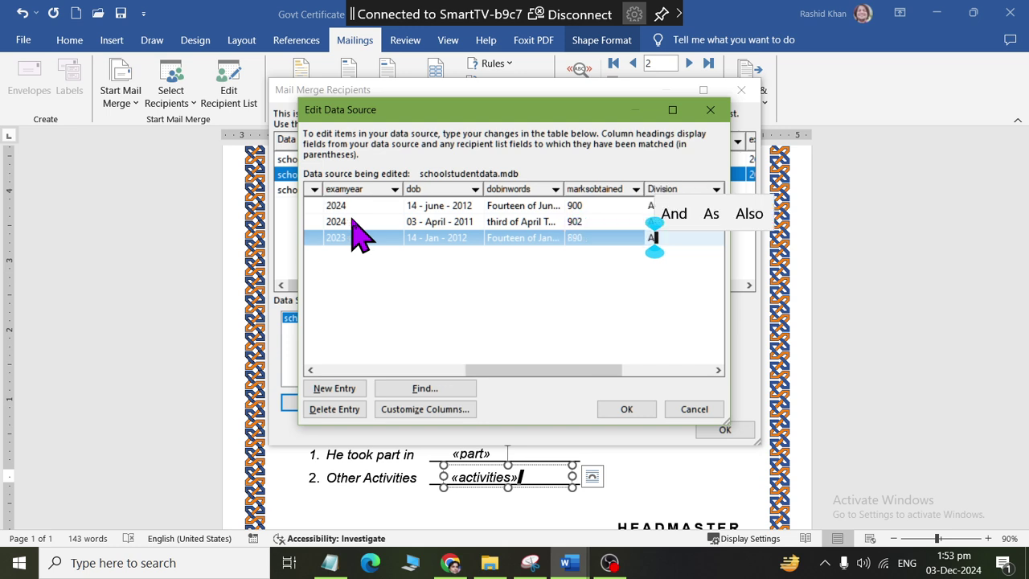
{"action": "key", "text": "Tab"}
{"action": "type", "text": "Good"}
{"action": "key", "text": "Tab"}
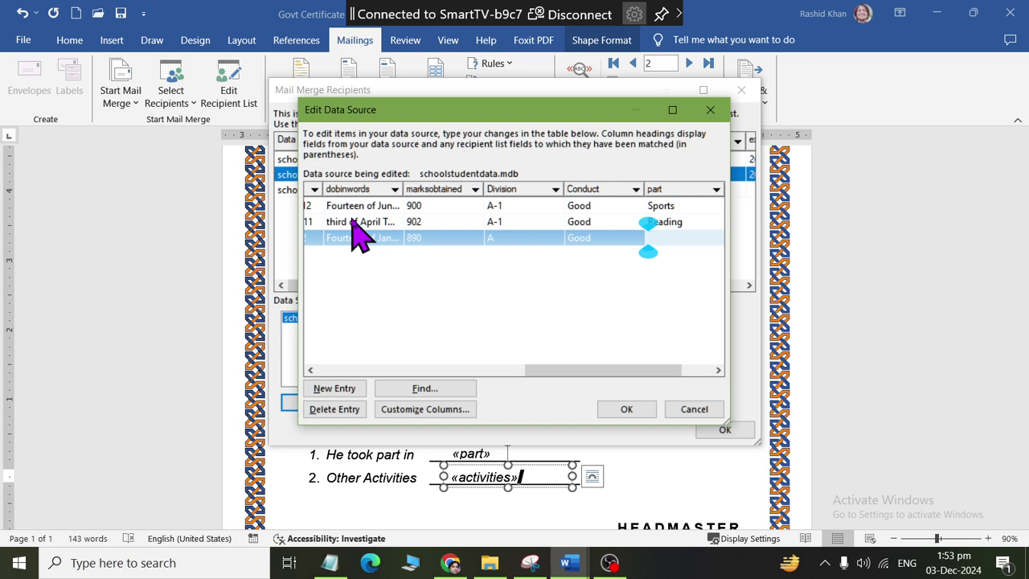
{"action": "type", "text": "Sport"}
{"action": "key", "text": "Tab"}
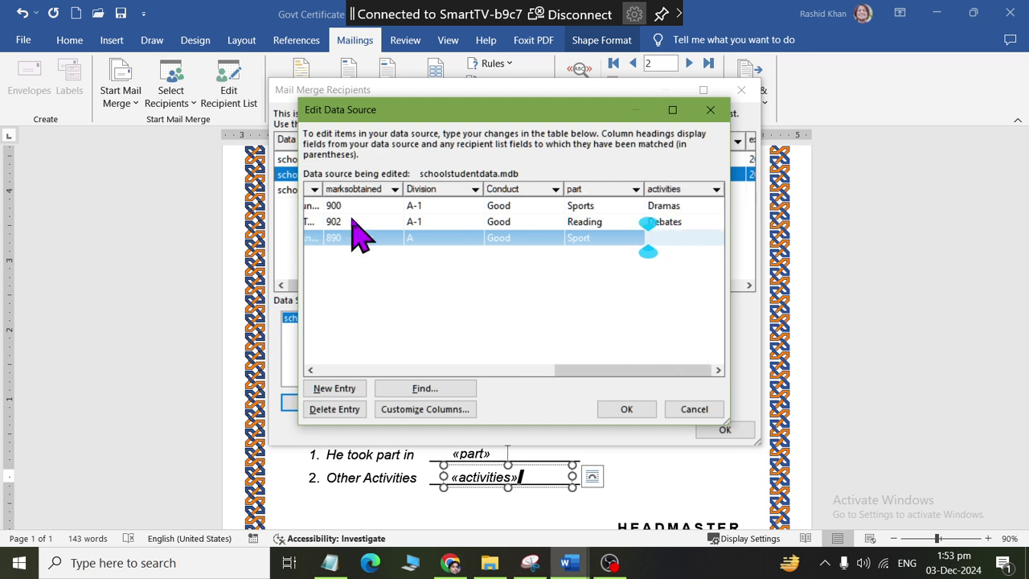
{"action": "type", "text": "Ka"}
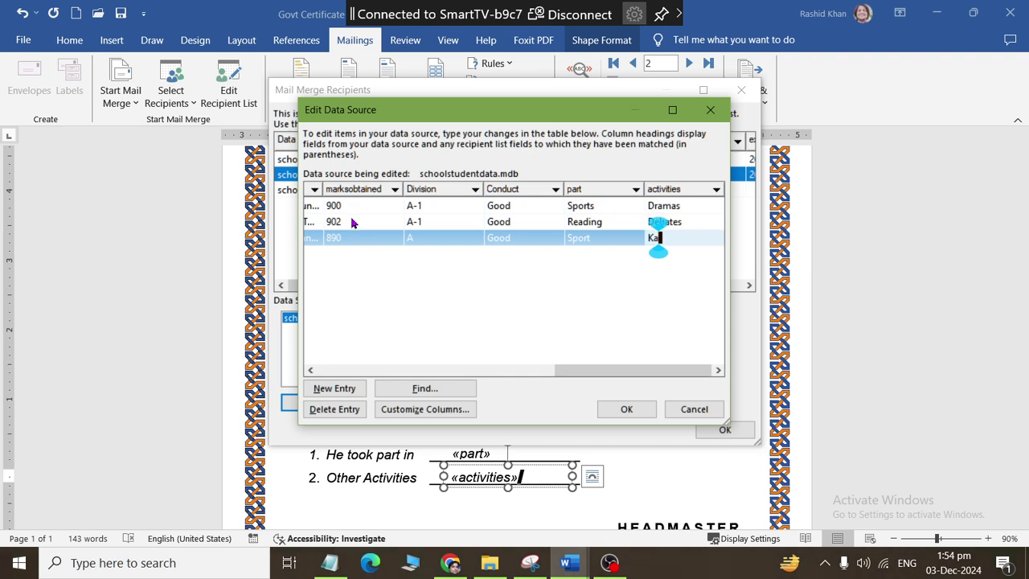
{"action": "type", "text": "ratey"}
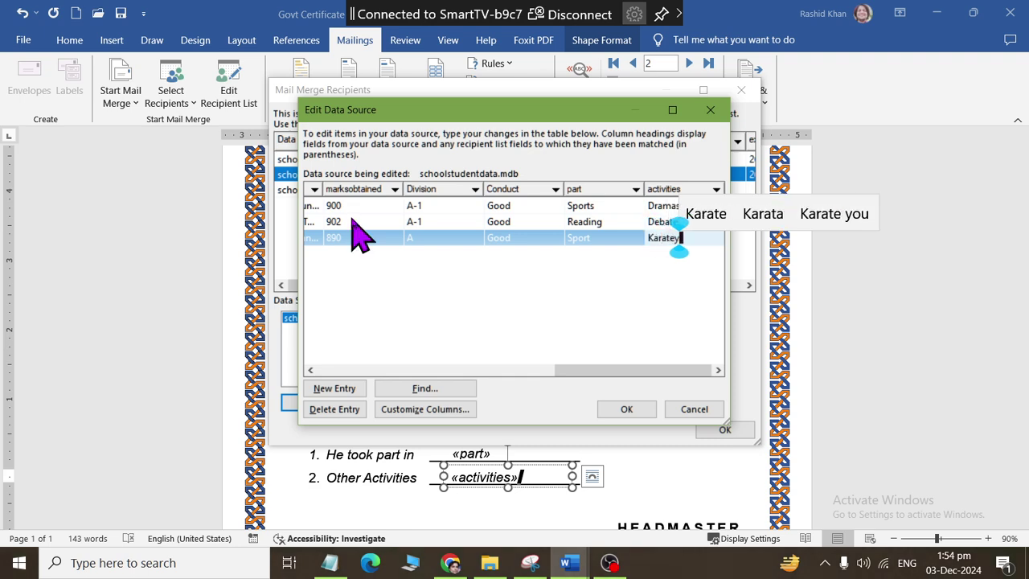
- Save the edited student data file and close the recipient list
{"action": "left_click", "coordinate": [621, 410]}
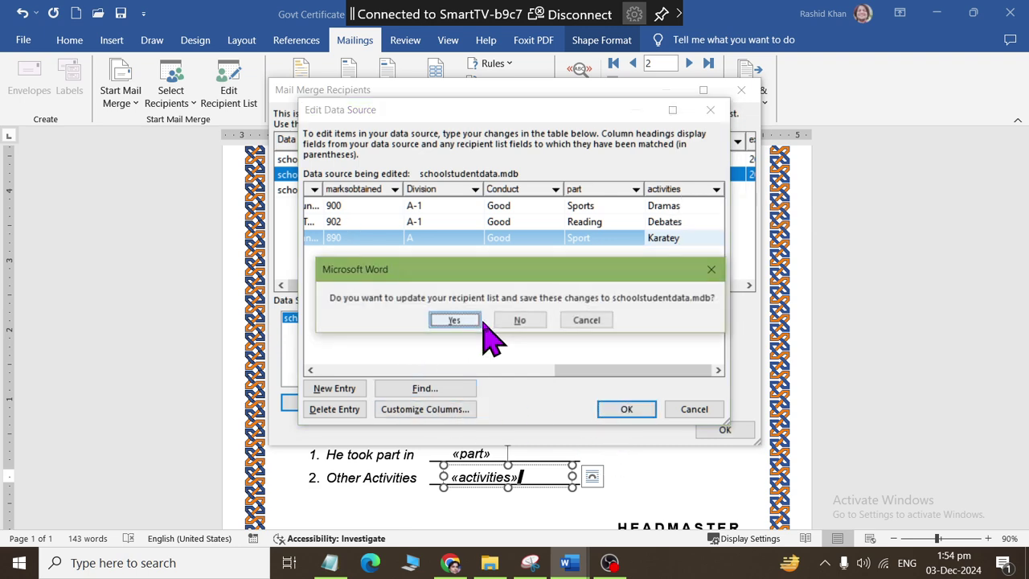
{"action": "left_click", "coordinate": [465, 318]}
{"action": "left_click", "coordinate": [725, 429]}
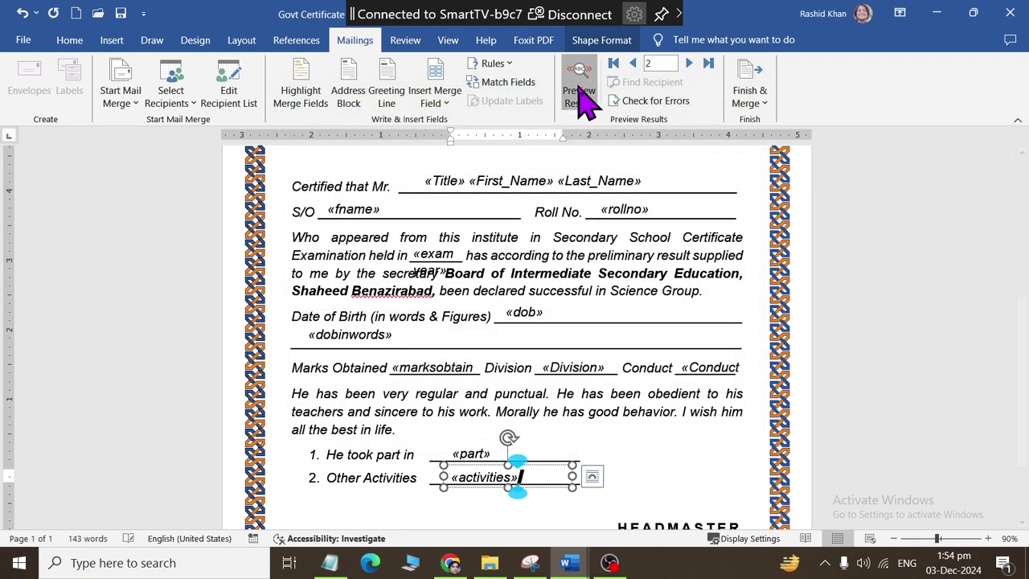
- Preview the third student's certificate, then switch back to showing merge fields
{"action": "left_click", "coordinate": [579, 88]}
{"action": "left_click", "coordinate": [689, 63]}
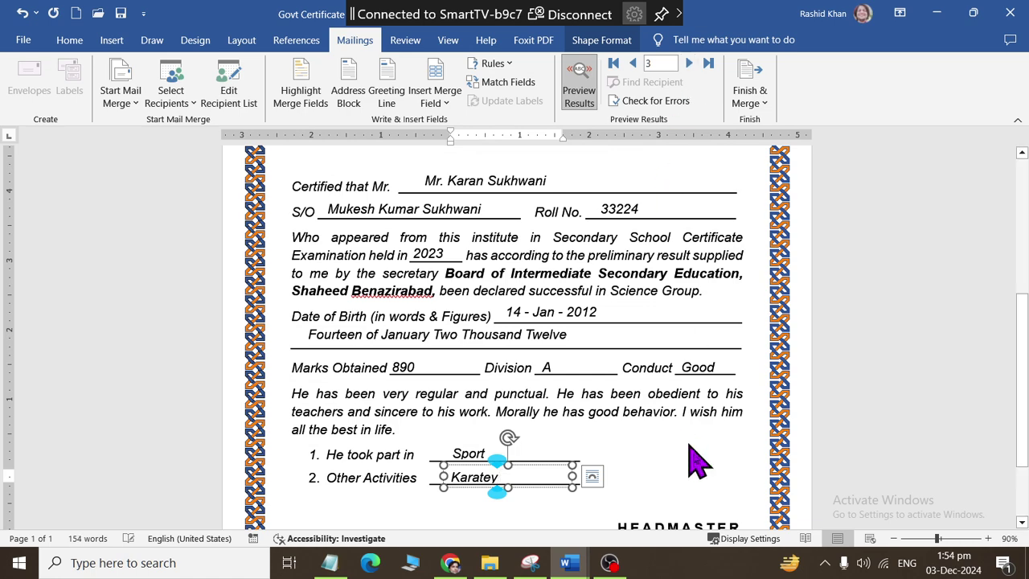
{"action": "scroll", "coordinate": [707, 455], "scroll_direction": "up", "scroll_amount": 1}
{"action": "scroll", "coordinate": [718, 462], "scroll_direction": "up", "scroll_amount": 1}
{"action": "scroll", "coordinate": [712, 438], "scroll_direction": "down", "scroll_amount": 2}
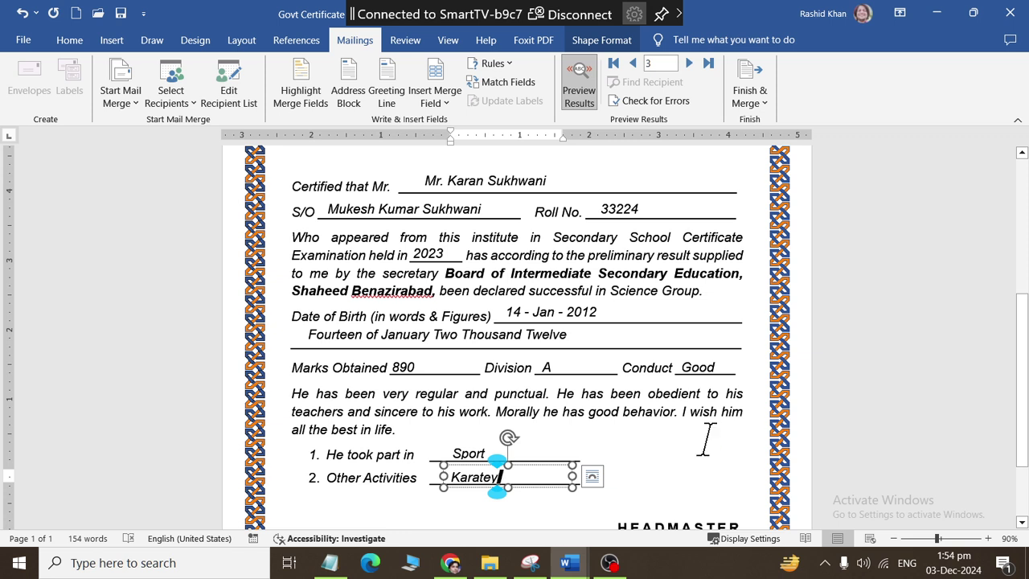
{"action": "left_click", "coordinate": [579, 90]}
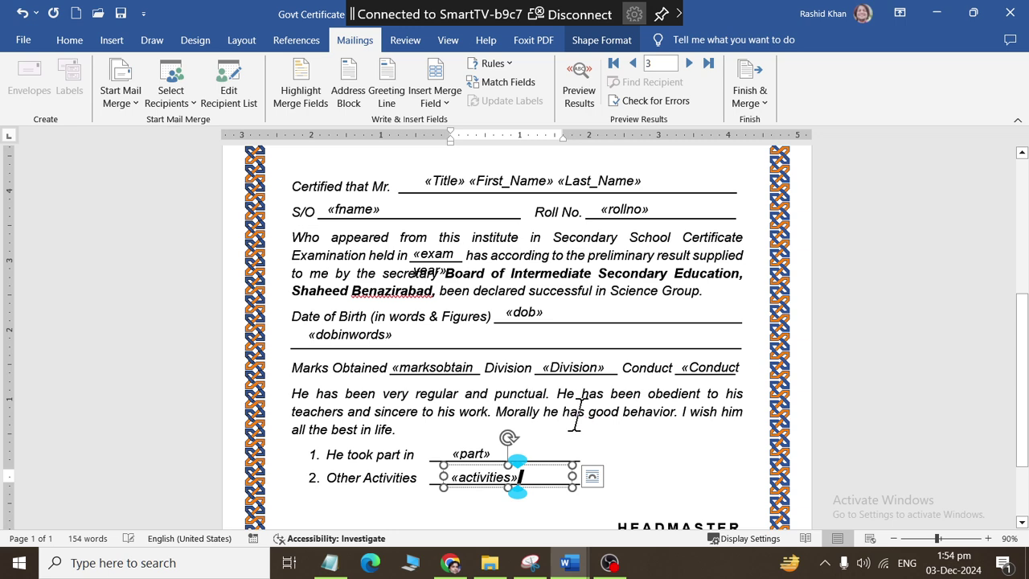